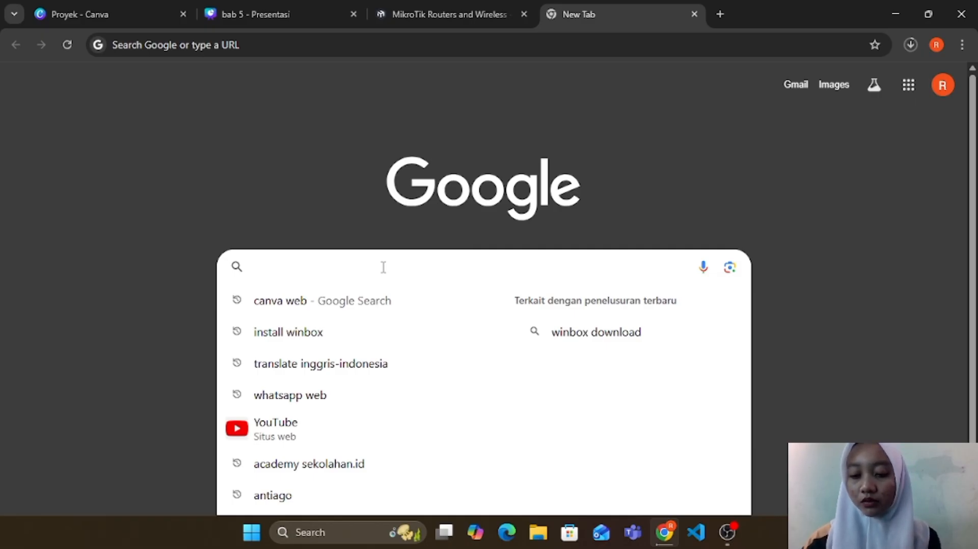
Step: Go to the MikroTik website at mikrotik.com and open its Software downloads page
{"action": "type", "text": "mikro"}
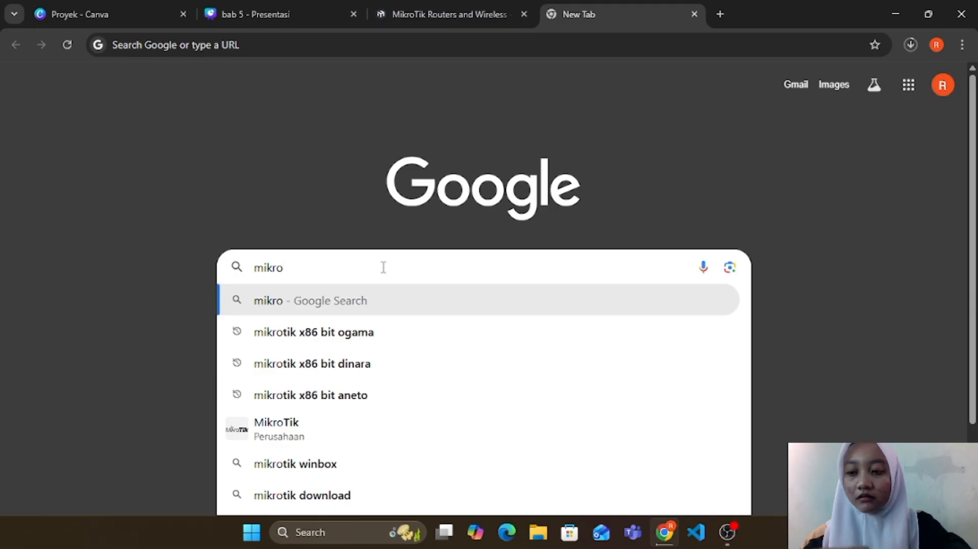
{"action": "type", "text": "tik.d"}
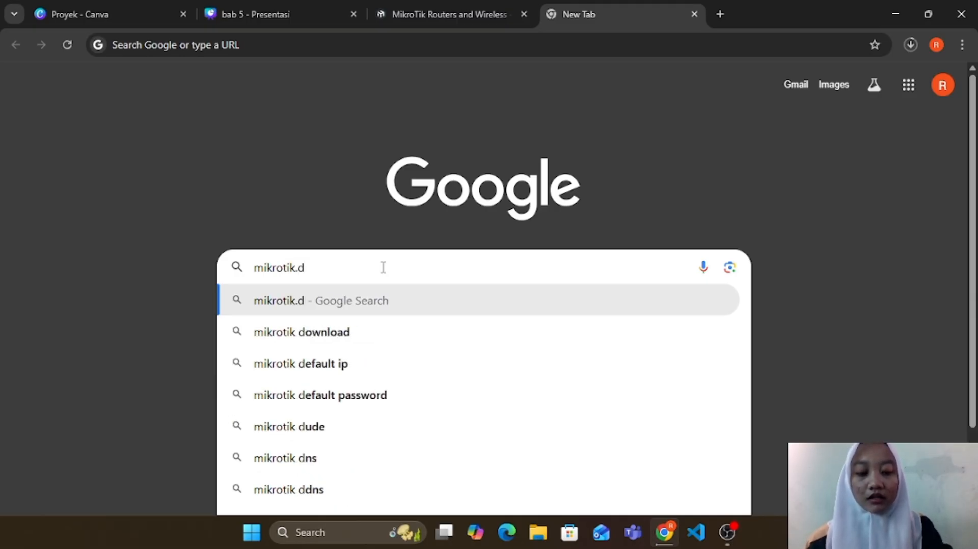
{"action": "key", "text": "BackSpace"}
{"action": "type", "text": "co"}
{"action": "key", "text": "Return"}
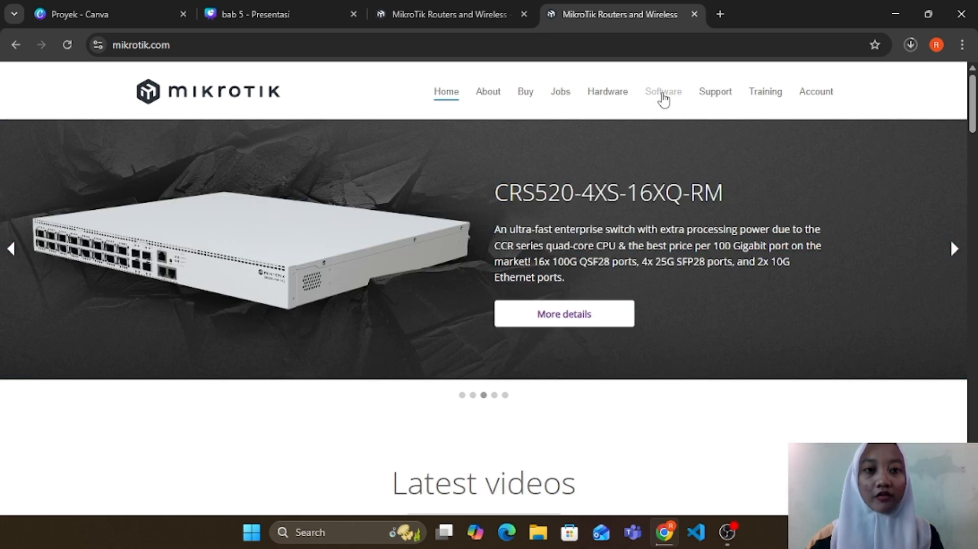
{"action": "left_click", "coordinate": [663, 94]}
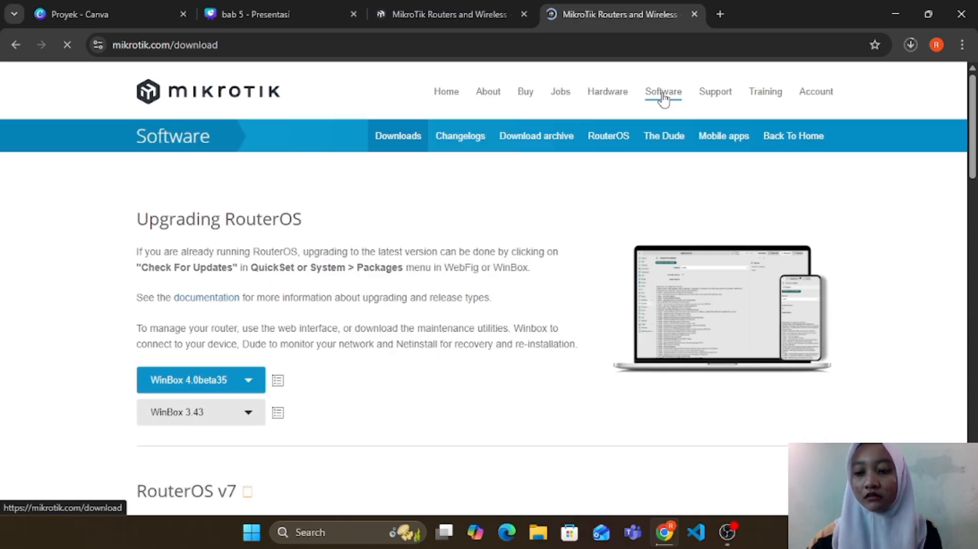
Step: Start downloading the 7.20.2 Stable arm64 raw disk image of Cloud Hosted Router, and pause that download
{"action": "scroll", "coordinate": [389, 313], "scroll_direction": "down", "scroll_amount": 13}
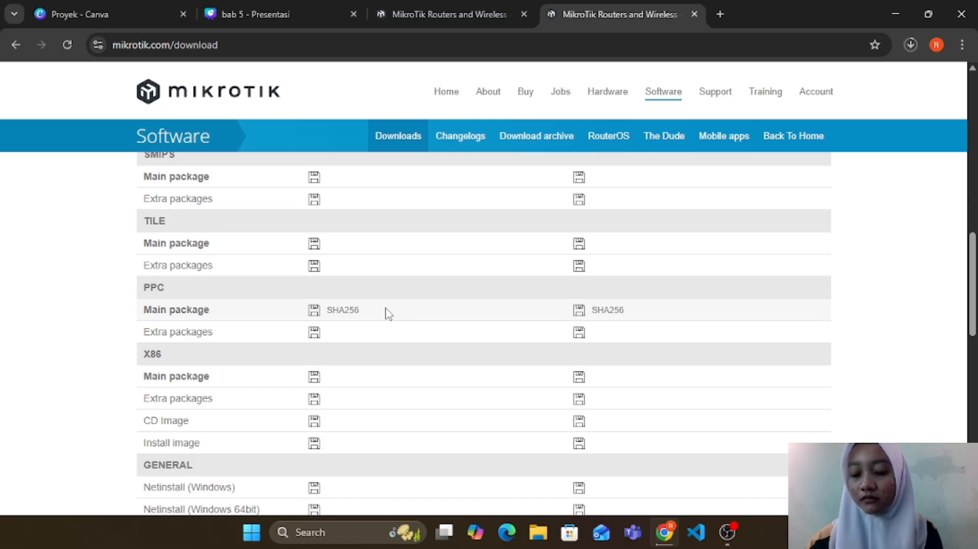
{"action": "scroll", "coordinate": [389, 313], "scroll_direction": "down", "scroll_amount": 10}
{"action": "scroll", "coordinate": [388, 315], "scroll_direction": "up", "scroll_amount": 4}
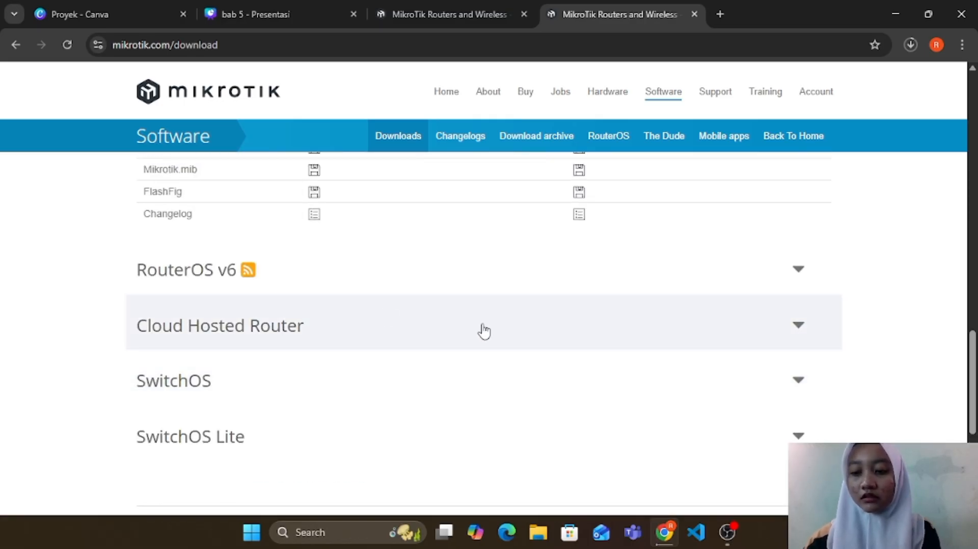
{"action": "left_click", "coordinate": [799, 326]}
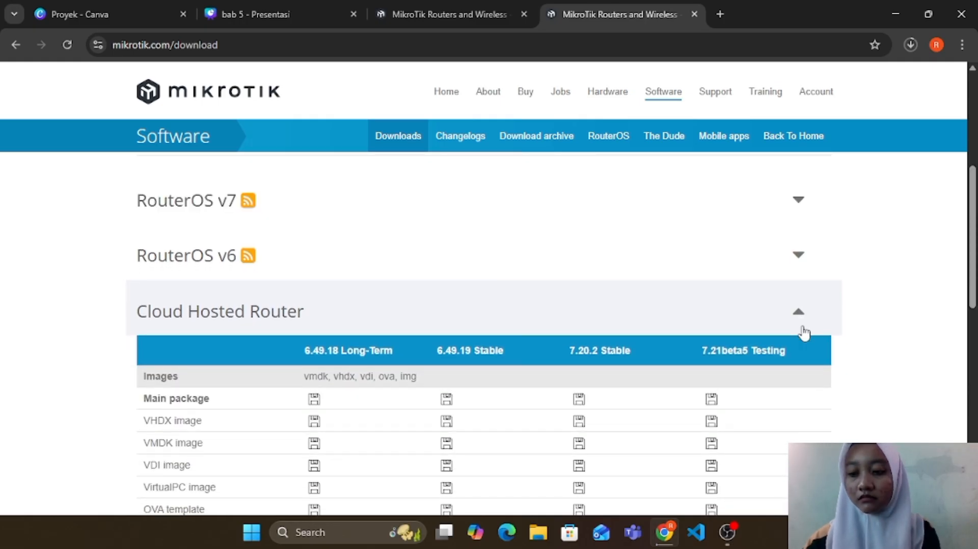
{"action": "scroll", "coordinate": [804, 334], "scroll_direction": "down", "scroll_amount": 5}
{"action": "left_click", "coordinate": [579, 384]}
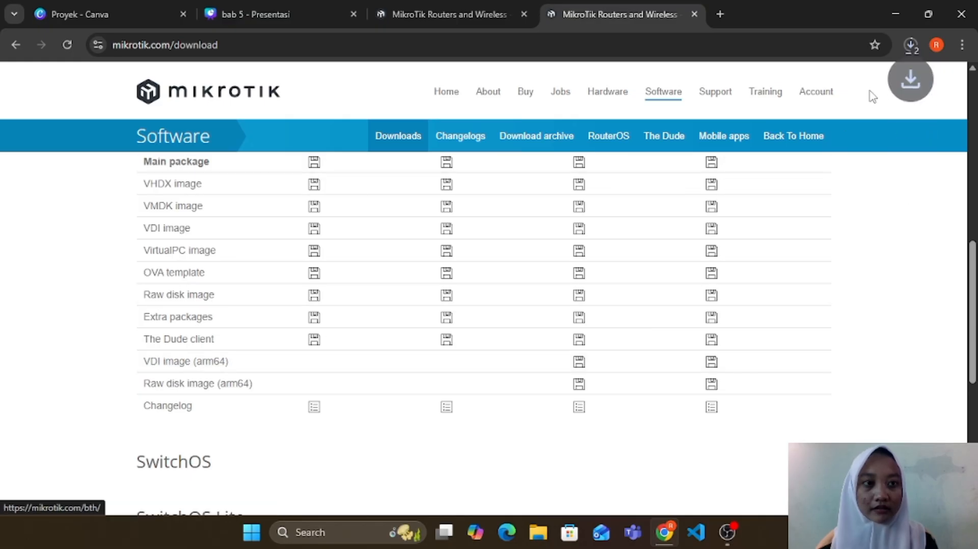
{"action": "left_click", "coordinate": [912, 46]}
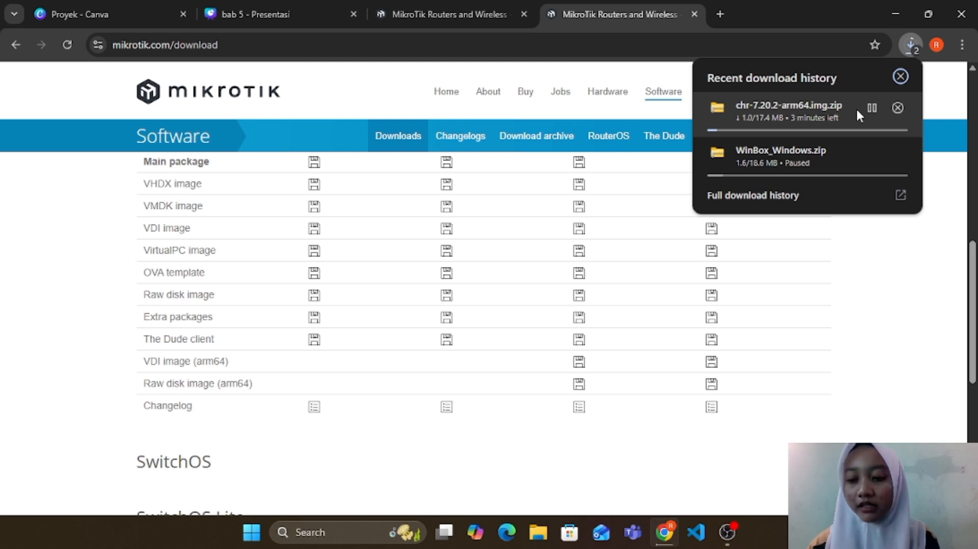
{"action": "left_click", "coordinate": [872, 108]}
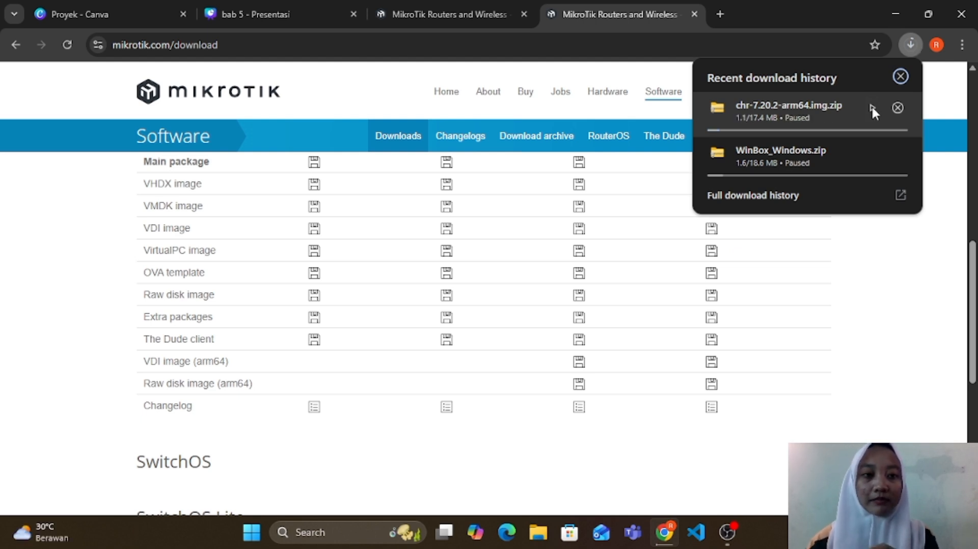
Step: Search Google for "win-scp" in a new browser tab
{"action": "key", "text": "ctrl+t"}
{"action": "left_click", "coordinate": [383, 266]}
{"action": "type", "text": "win"}
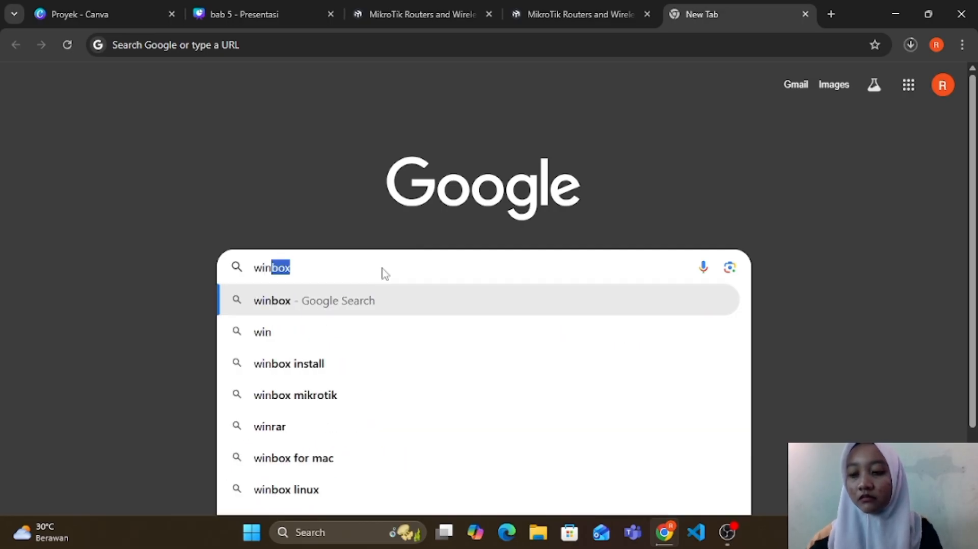
{"action": "key", "text": "BackSpace"}
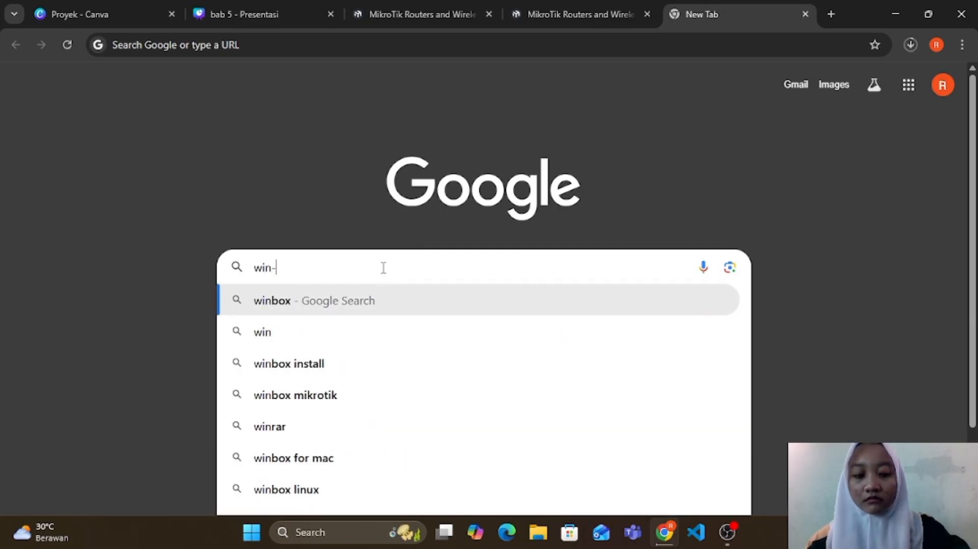
{"action": "type", "text": "-scp"}
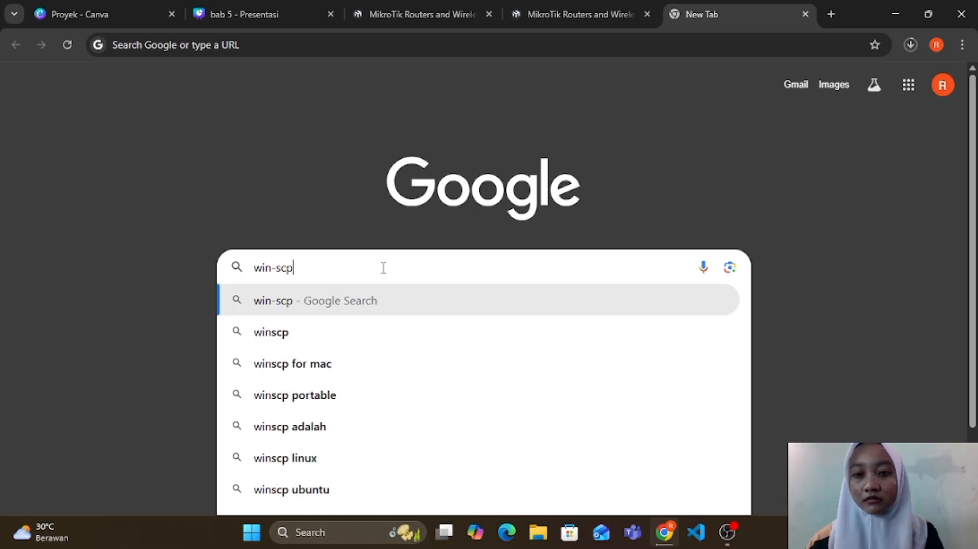
{"action": "key", "text": "Return"}
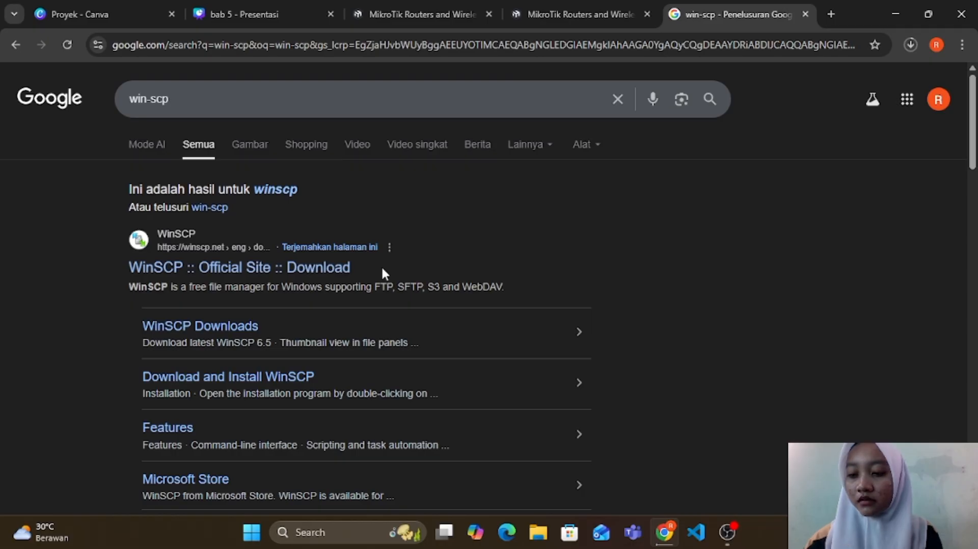
Step: Open the official WinSCP download page and start downloading WinSCP 6.5.4, dismissing the advertisement
{"action": "left_click", "coordinate": [263, 268]}
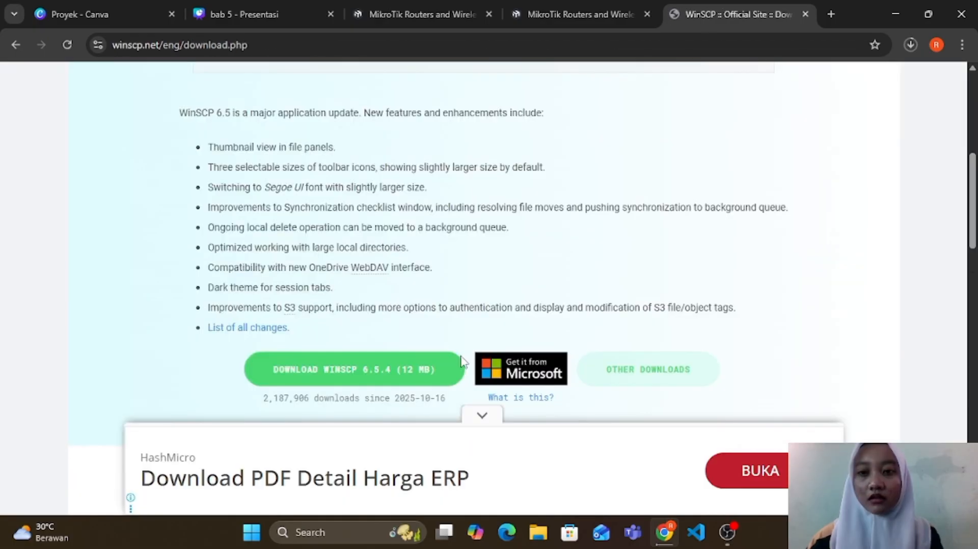
{"action": "scroll", "coordinate": [379, 270], "scroll_direction": "down", "scroll_amount": 2}
{"action": "left_click", "coordinate": [380, 270]}
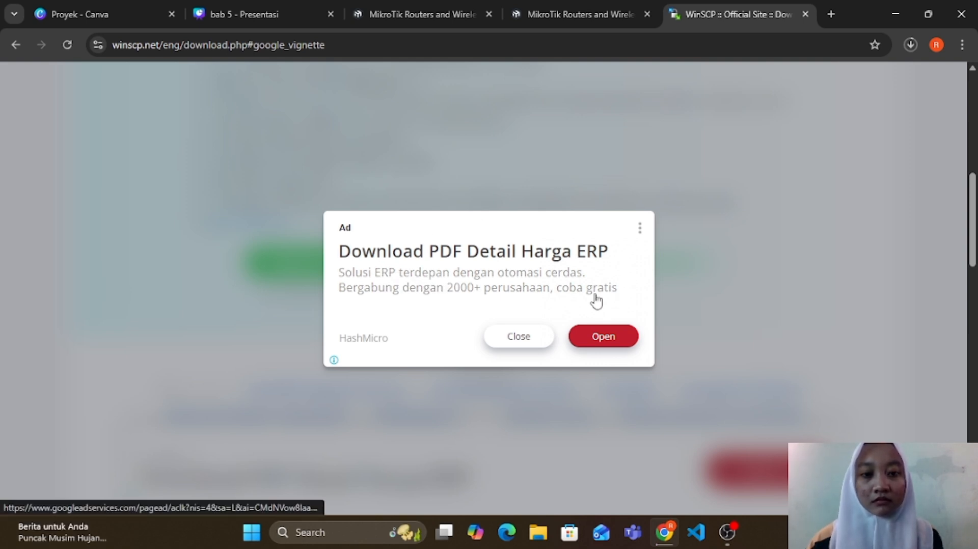
{"action": "left_click", "coordinate": [519, 337]}
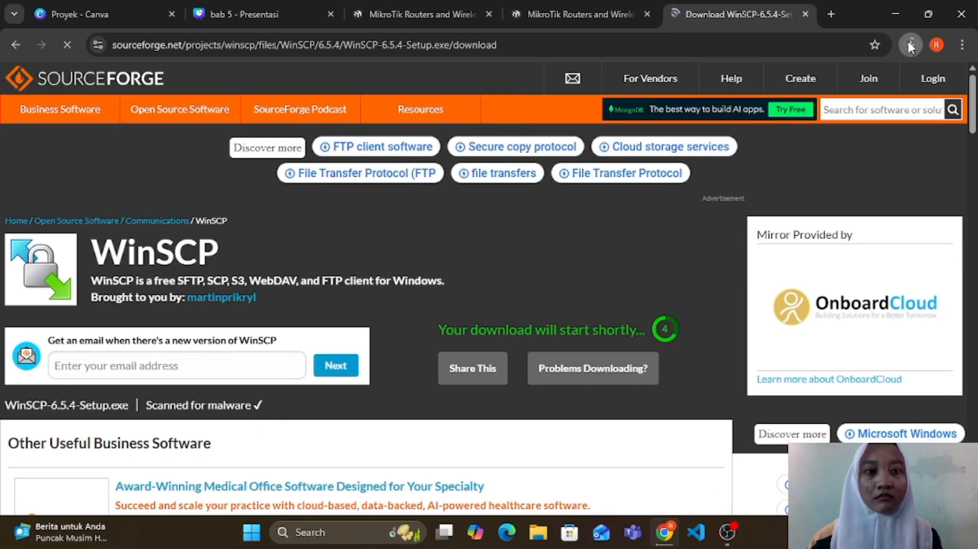
Step: Pause the WinSCP-6.5.4-Setup.exe download in the browser's recent downloads
{"action": "left_click", "coordinate": [910, 44]}
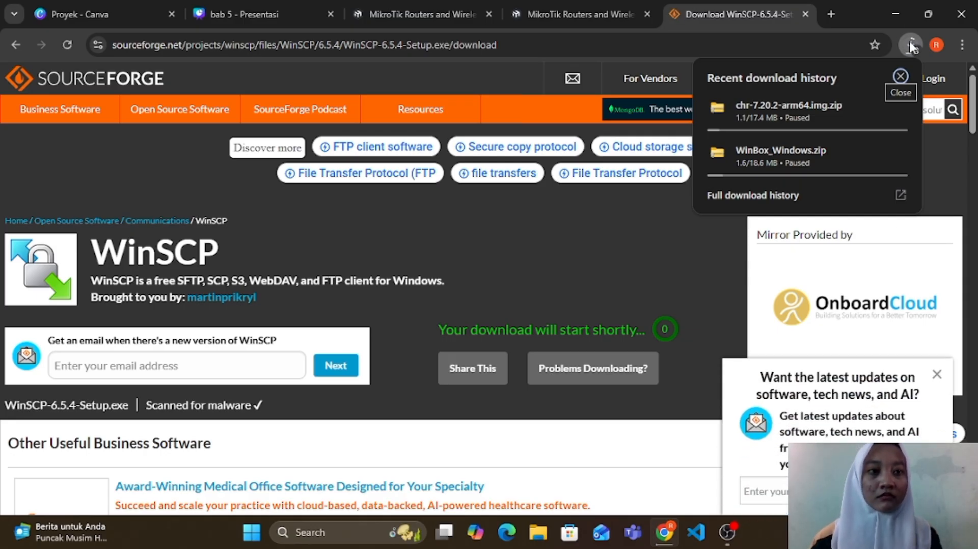
{"action": "left_click", "coordinate": [911, 46]}
{"action": "left_click", "coordinate": [911, 45]}
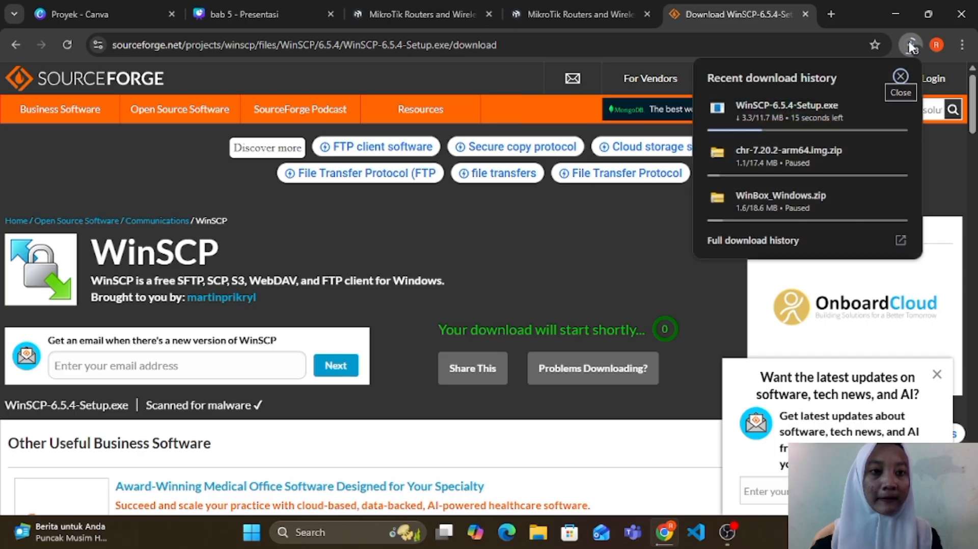
{"action": "left_click", "coordinate": [871, 107]}
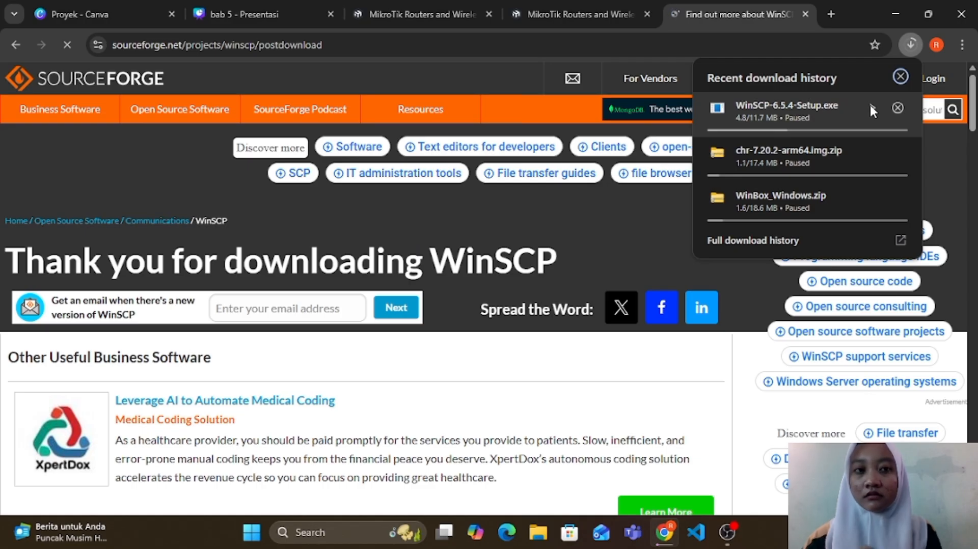
{"action": "type", "text": "ht"}
{"action": "type", "text": "tp"}
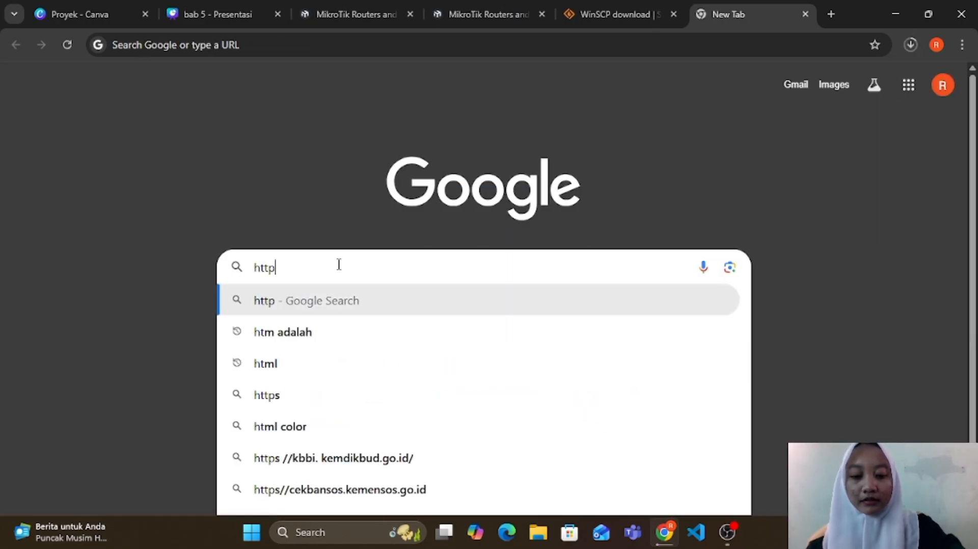
{"action": "type", "text": "s://"}
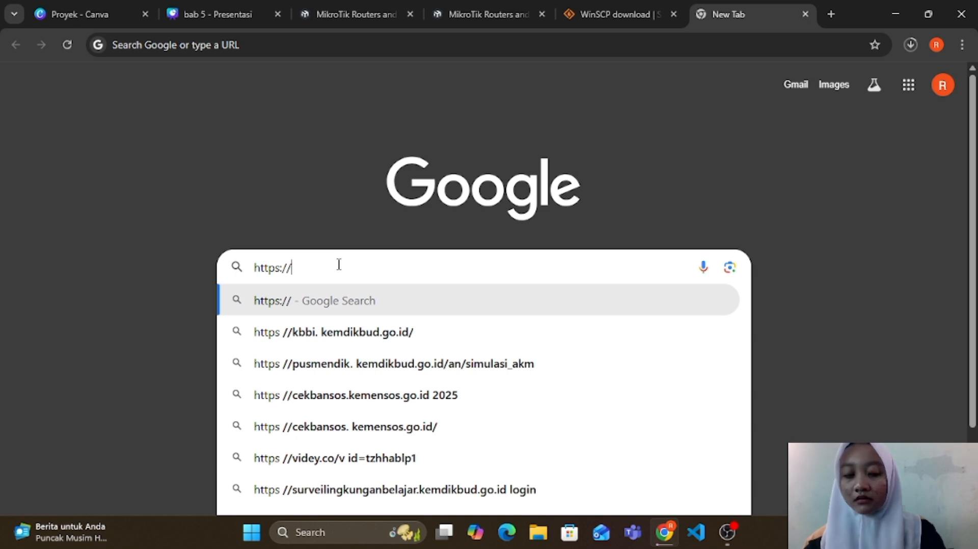
{"action": "type", "text": "pnet"}
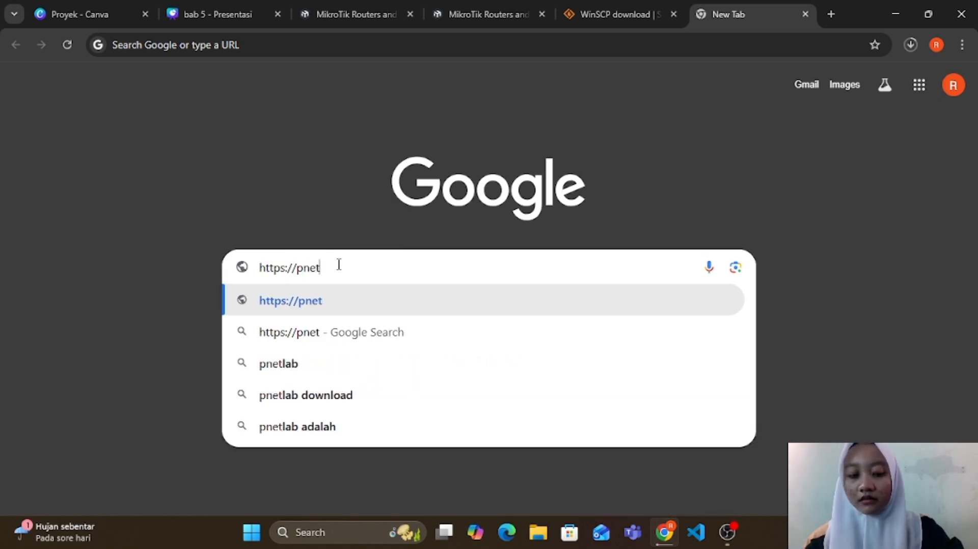
{"action": "type", "text": "lab"}
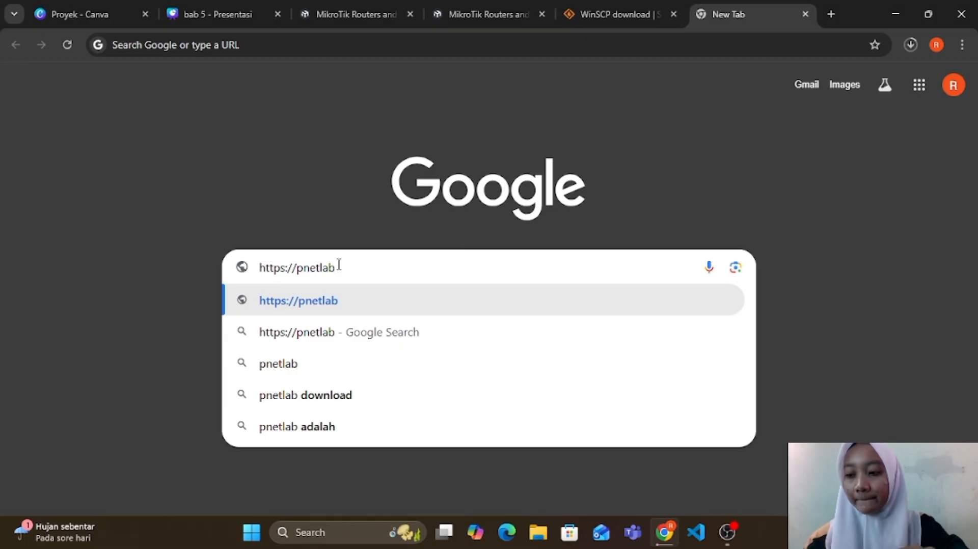
{"action": "type", "text": ".c"}
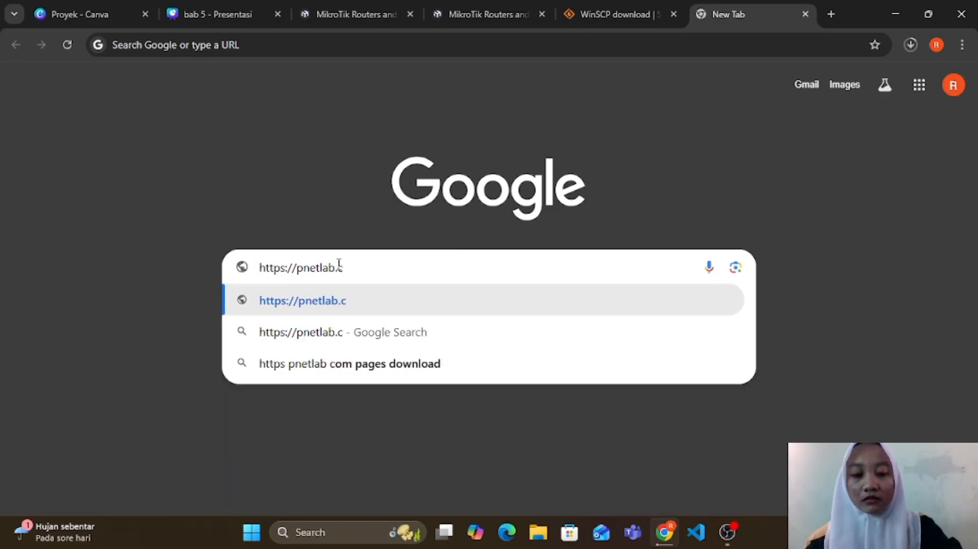
{"action": "type", "text": "om/page"}
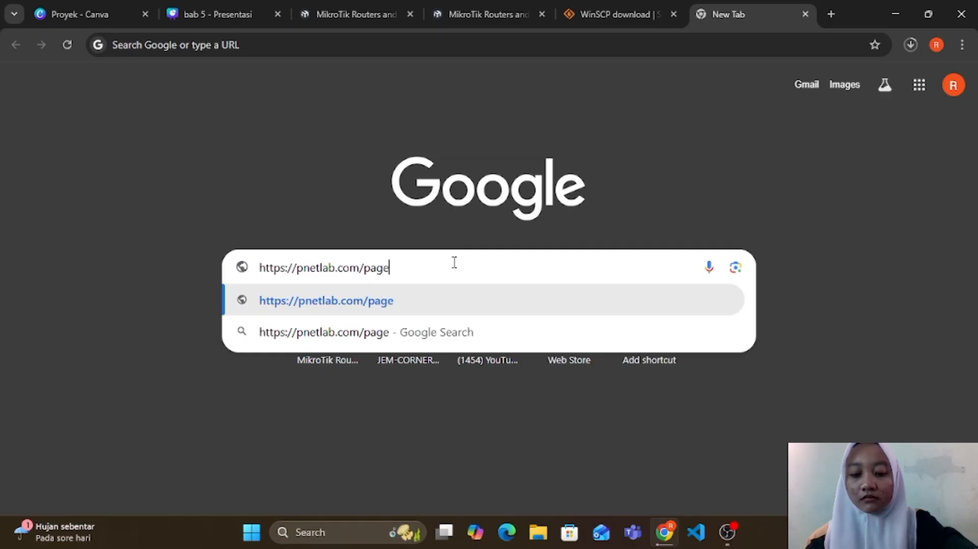
{"action": "type", "text": "s"}
{"action": "type", "text": "/d"}
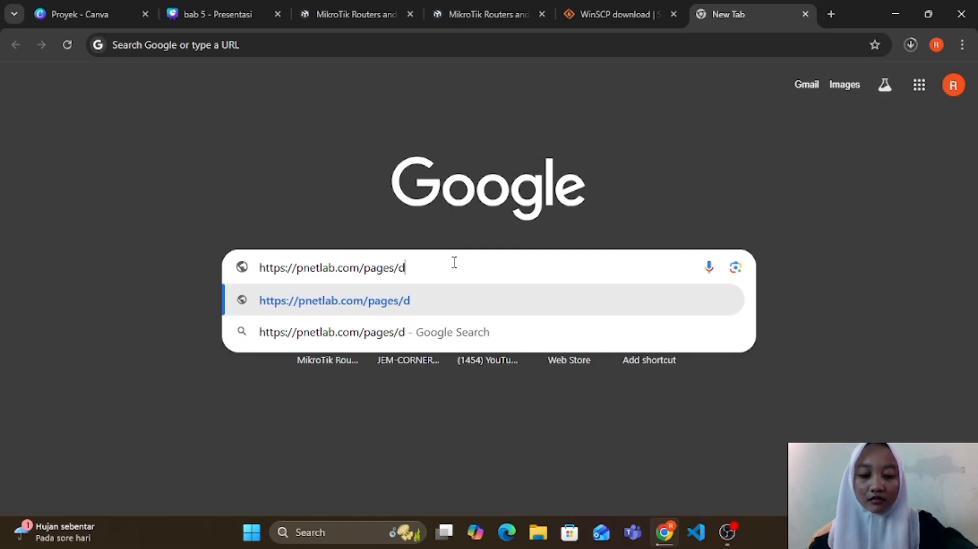
{"action": "type", "text": "ownload"}
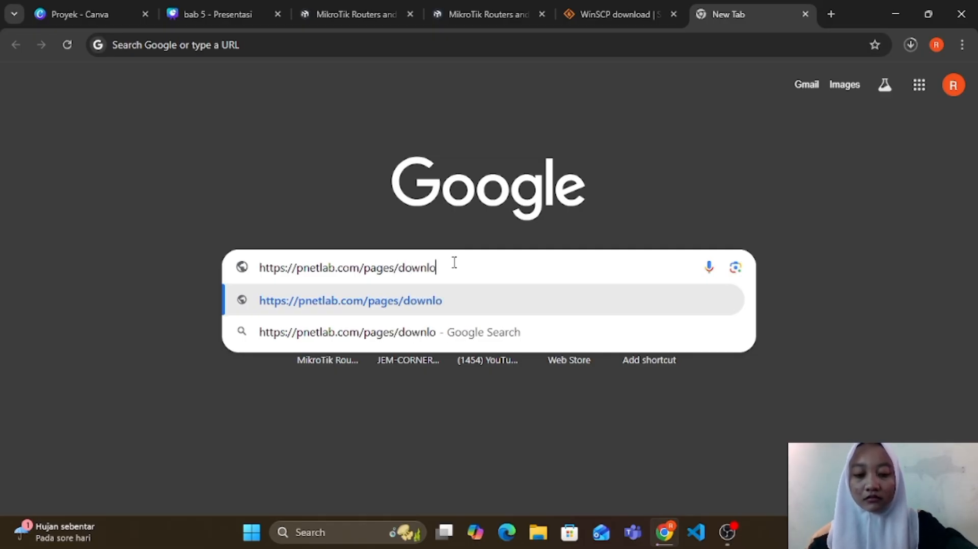
{"action": "key", "text": "Return"}
Step: Start downloading PNET_4.2.10.ova from the main Google Drive link, accepting it without a virus scan, and show the recent downloads
{"action": "scroll", "coordinate": [453, 259], "scroll_direction": "down", "scroll_amount": 12}
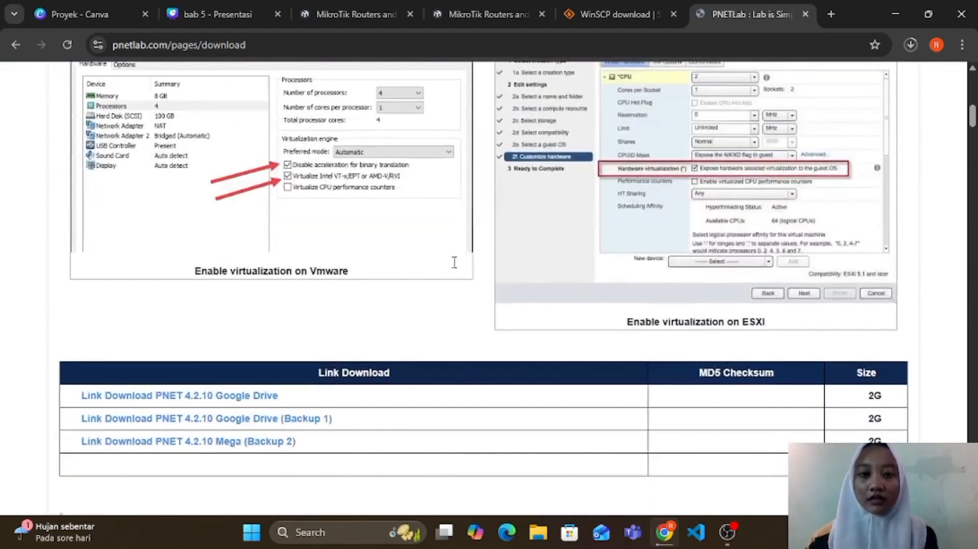
{"action": "scroll", "coordinate": [455, 268], "scroll_direction": "up", "scroll_amount": 2}
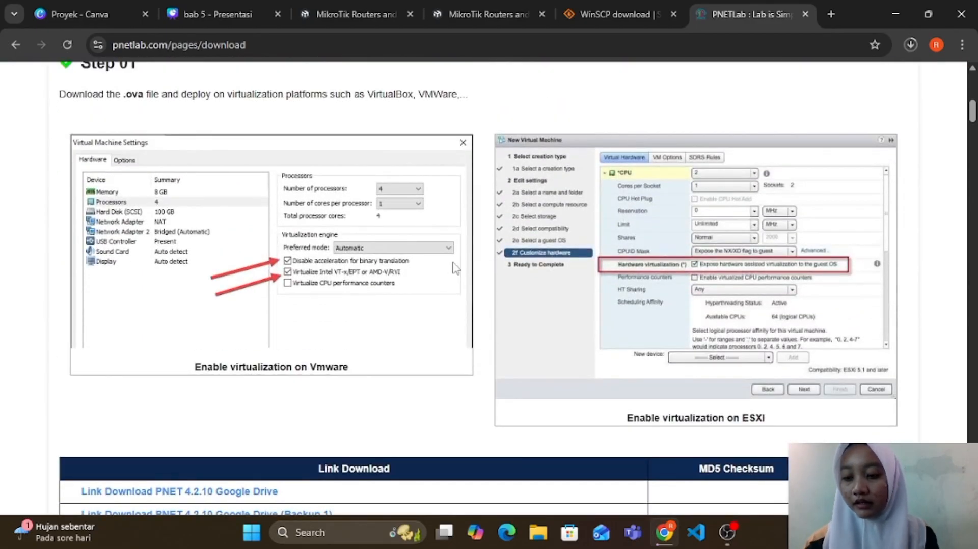
{"action": "scroll", "coordinate": [455, 269], "scroll_direction": "down", "scroll_amount": 5}
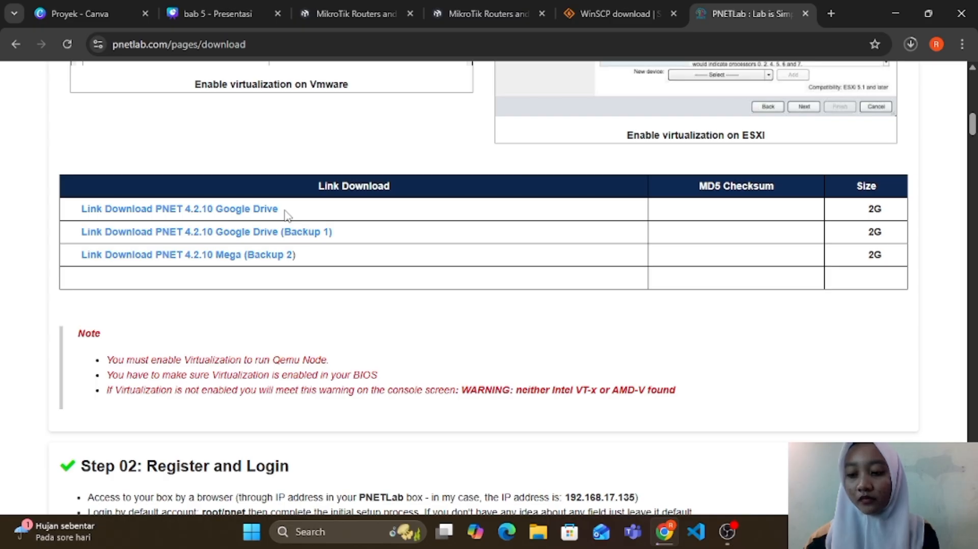
{"action": "left_click", "coordinate": [250, 209]}
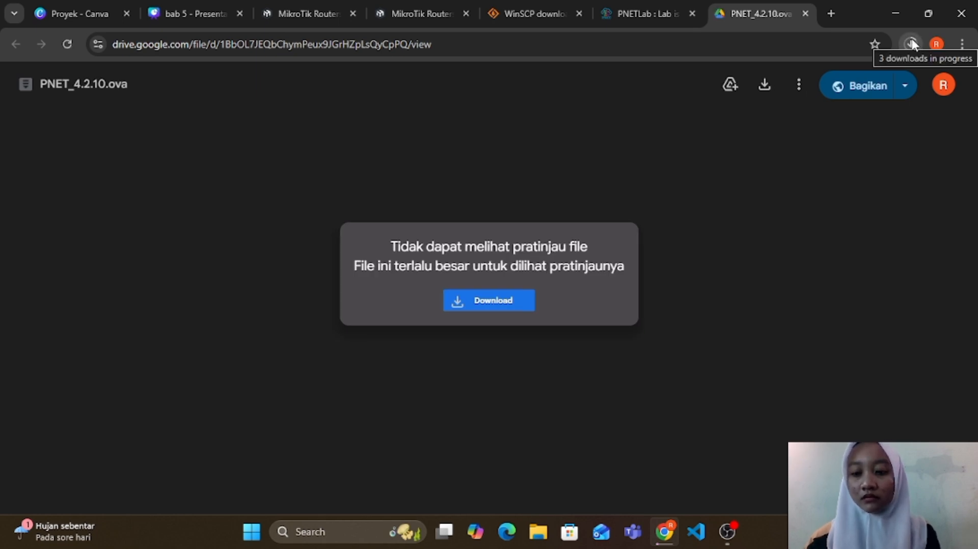
{"action": "left_click", "coordinate": [495, 303]}
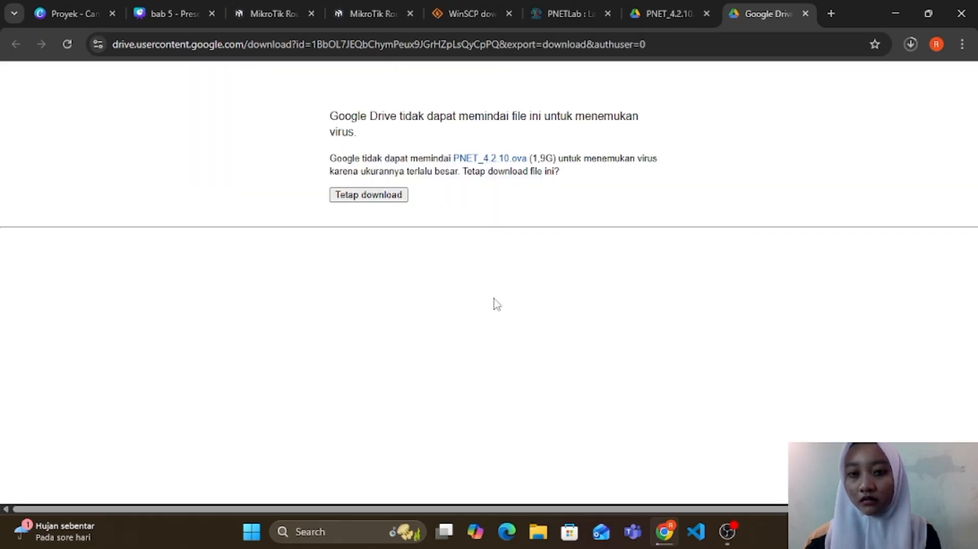
{"action": "left_click", "coordinate": [381, 198]}
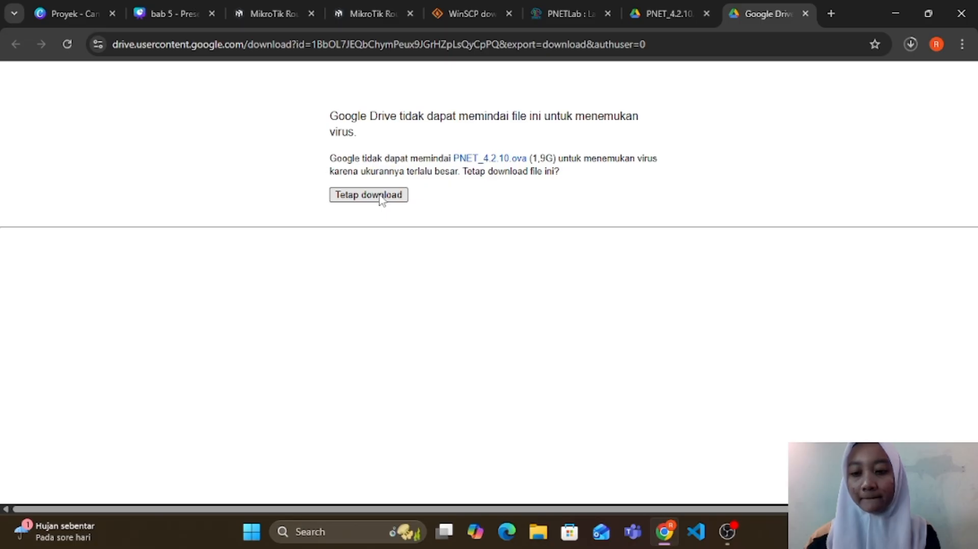
{"action": "left_click", "coordinate": [909, 49]}
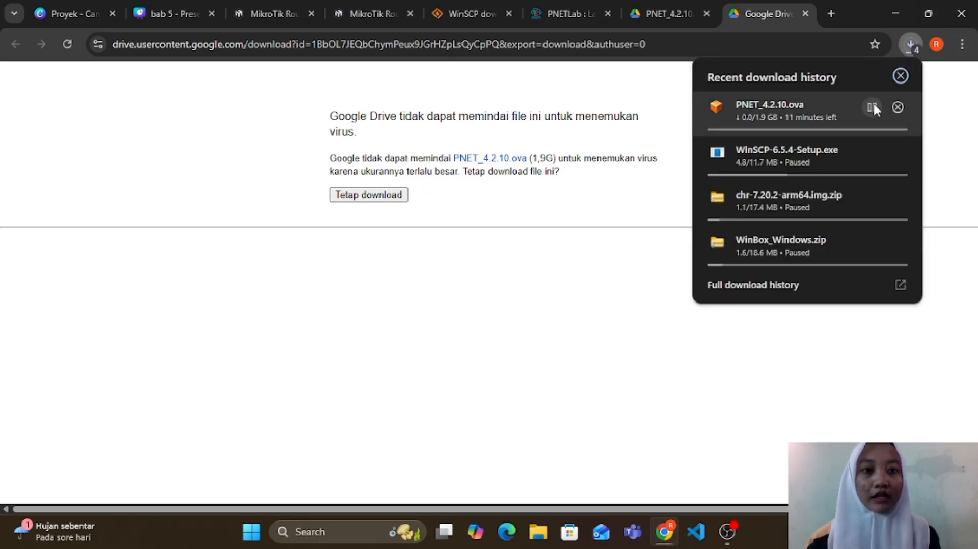
Step: Pause the PNET_4.2.10.ova download and open the existing PNET_4.2.10 file in the LAB SID folder with VMware Workstation as the permanent app
{"action": "left_click", "coordinate": [873, 107]}
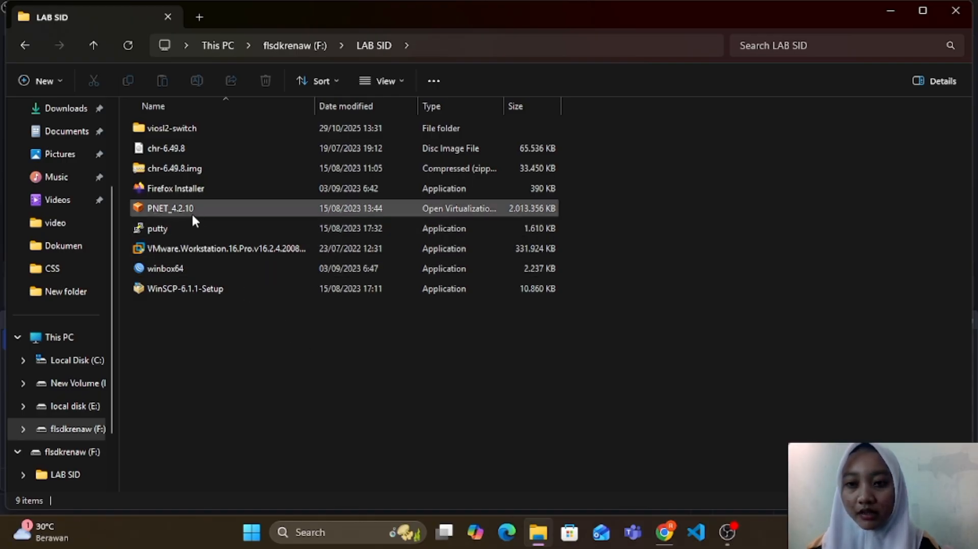
{"action": "left_click", "coordinate": [198, 206]}
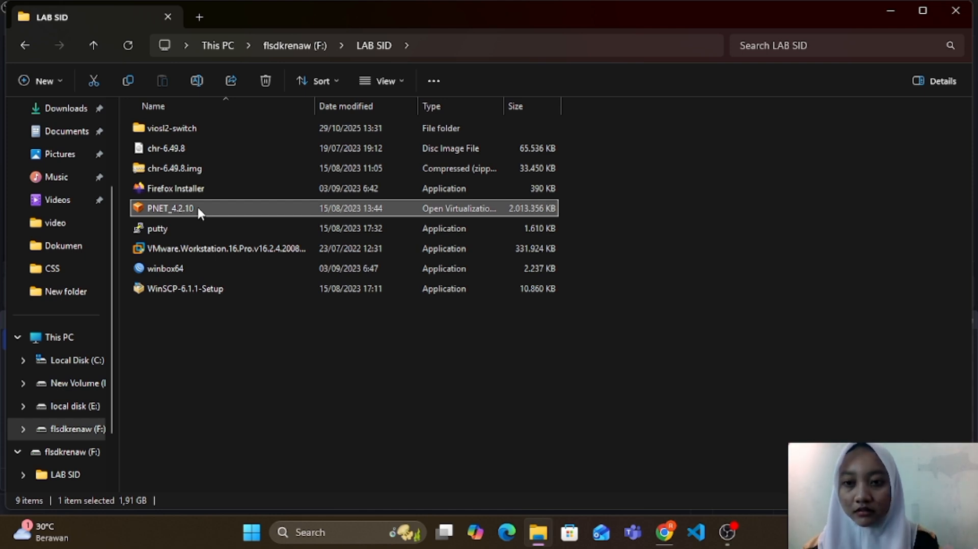
{"action": "double_click", "coordinate": [198, 209]}
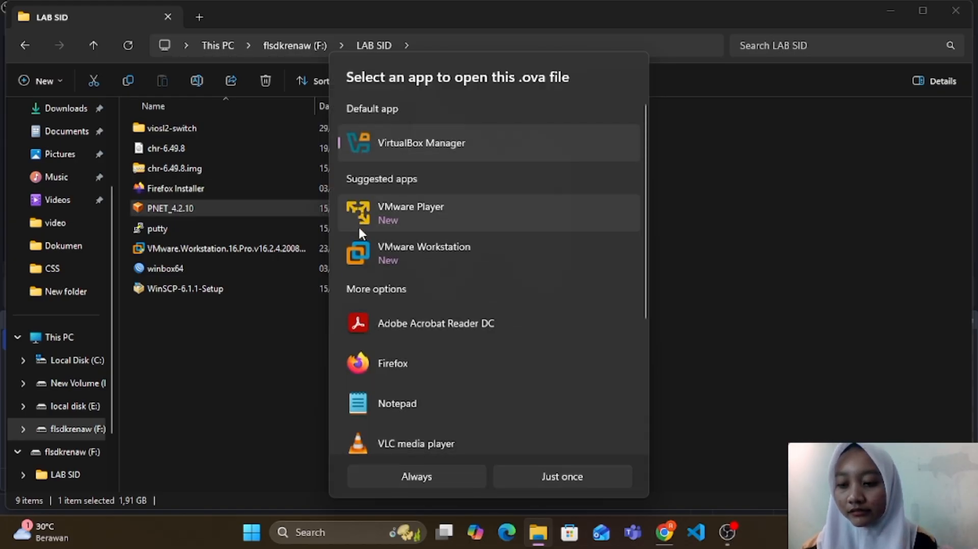
{"action": "left_click", "coordinate": [452, 248]}
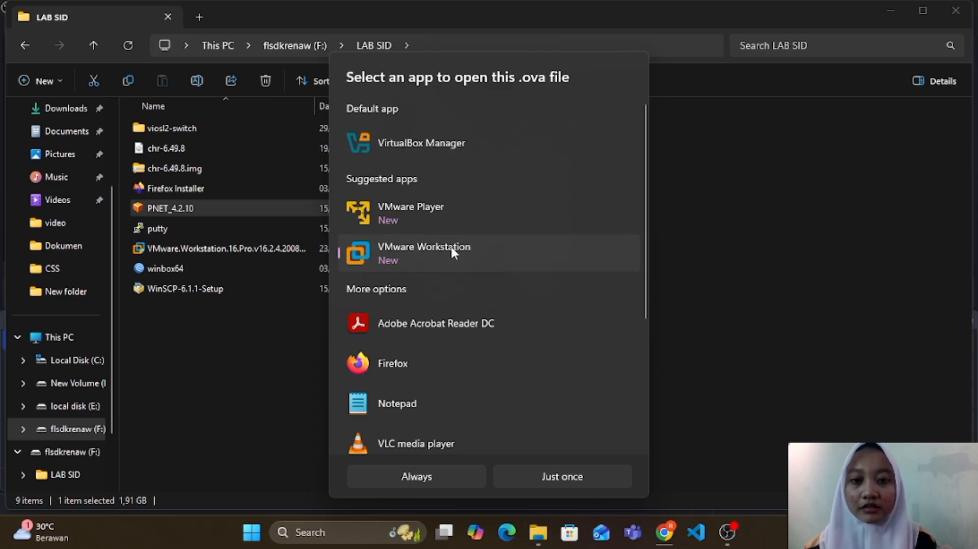
{"action": "left_click", "coordinate": [432, 478]}
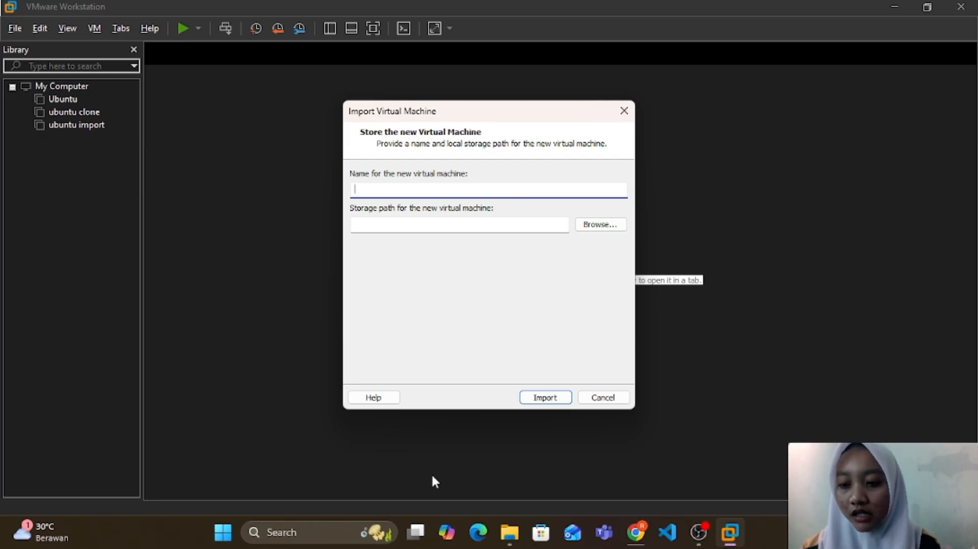
Step: Name the imported virtual machine "PNET" followed by the owner's first name in capitals
{"action": "type", "text": "PNET"}
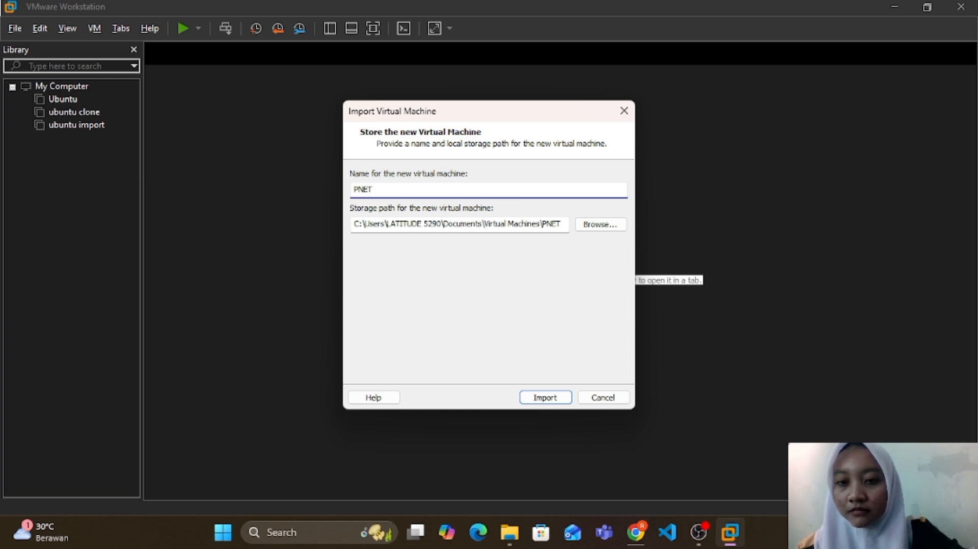
{"action": "type", "text": "REN"}
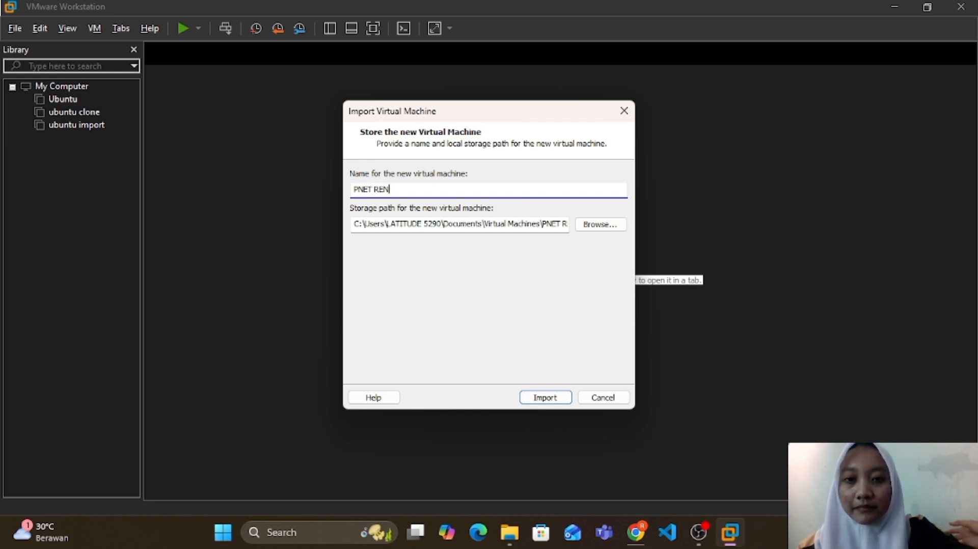
{"action": "type", "text": "A"}
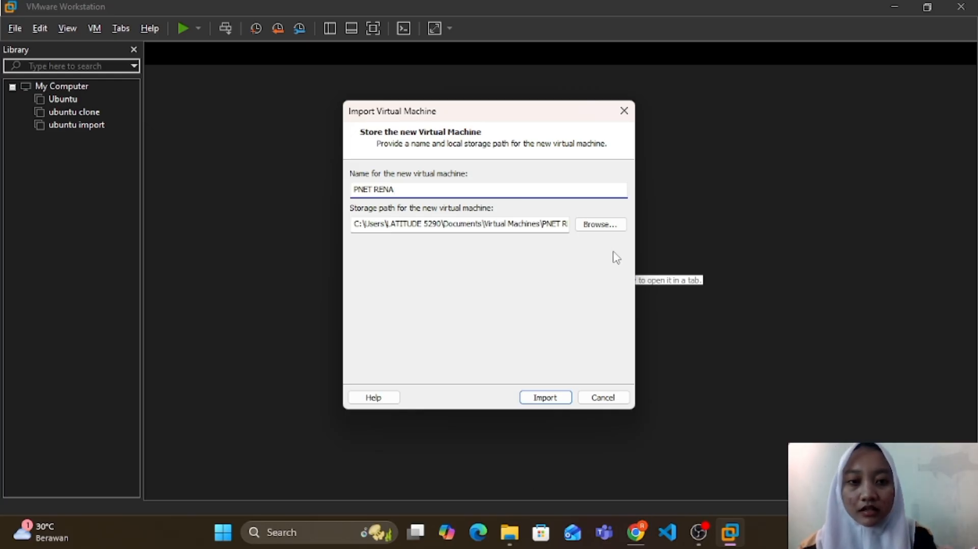
Step: Set the virtual machine's storage path to F:\LAB SID and import it
{"action": "left_click", "coordinate": [597, 224]}
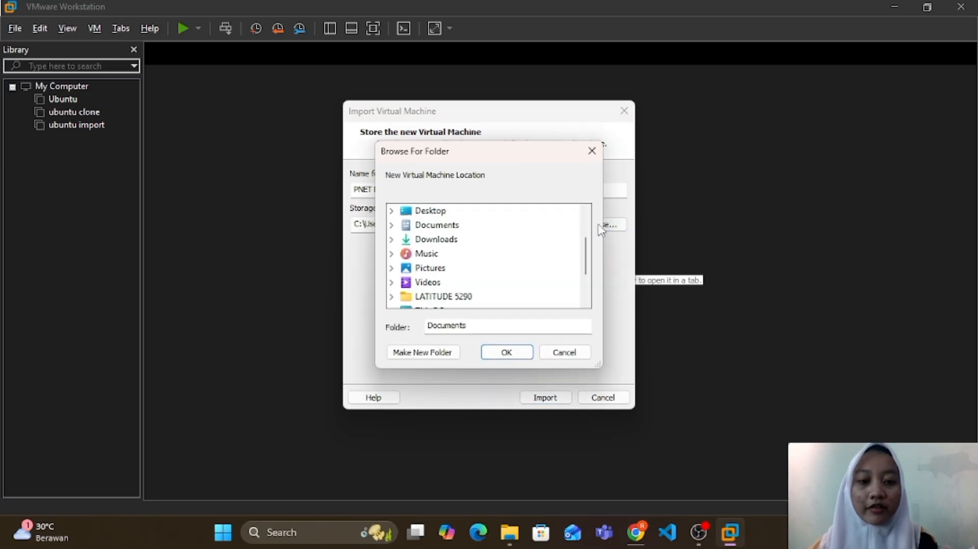
{"action": "scroll", "coordinate": [481, 275], "scroll_direction": "down", "scroll_amount": 2}
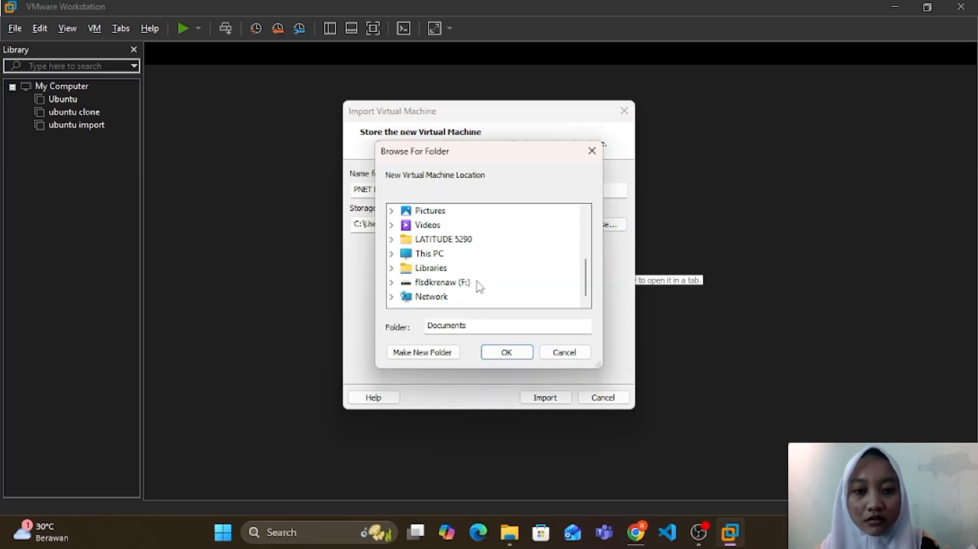
{"action": "left_click", "coordinate": [459, 283]}
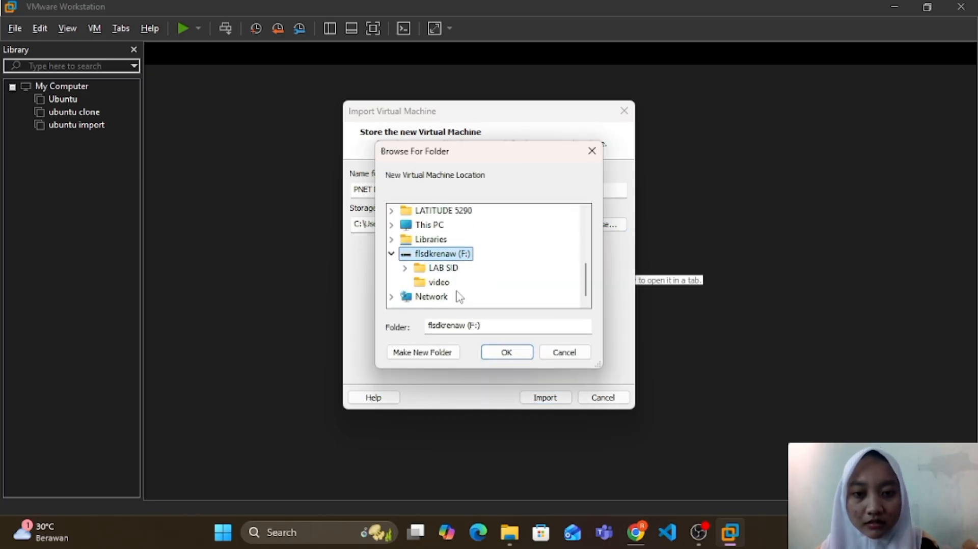
{"action": "left_click", "coordinate": [451, 268]}
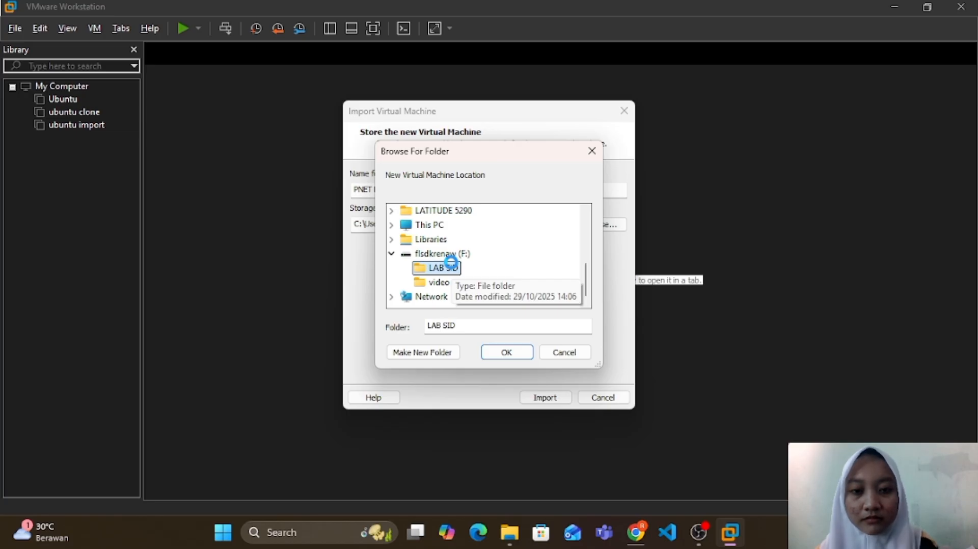
{"action": "double_click", "coordinate": [453, 268]}
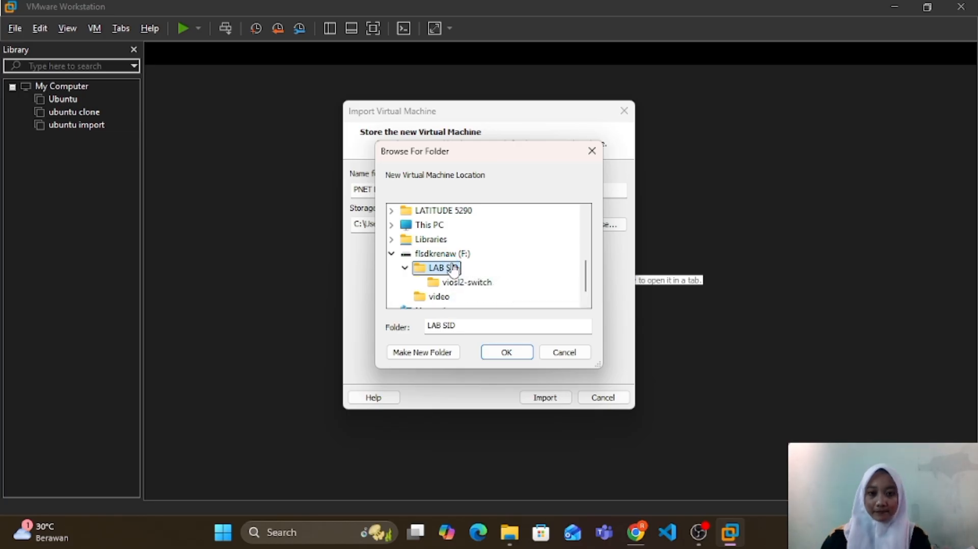
{"action": "left_click", "coordinate": [508, 353]}
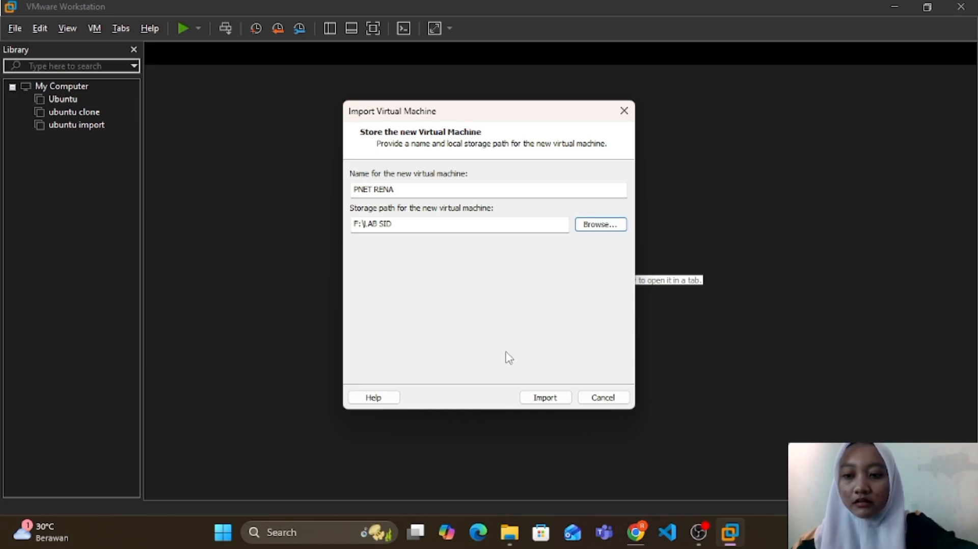
{"action": "left_click", "coordinate": [549, 398]}
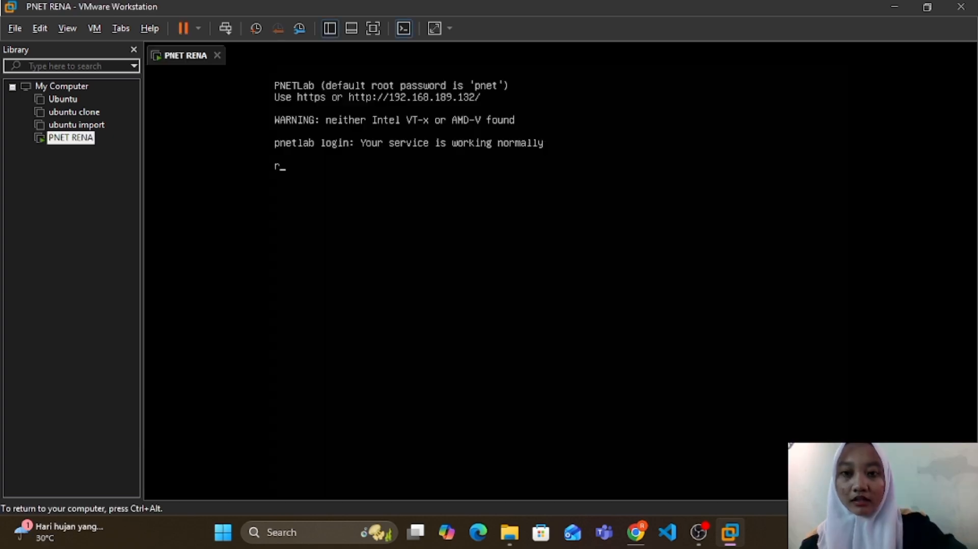
Step: Log in to the PNETLab virtual machine's console as root with the root password
{"action": "type", "text": "oot"}
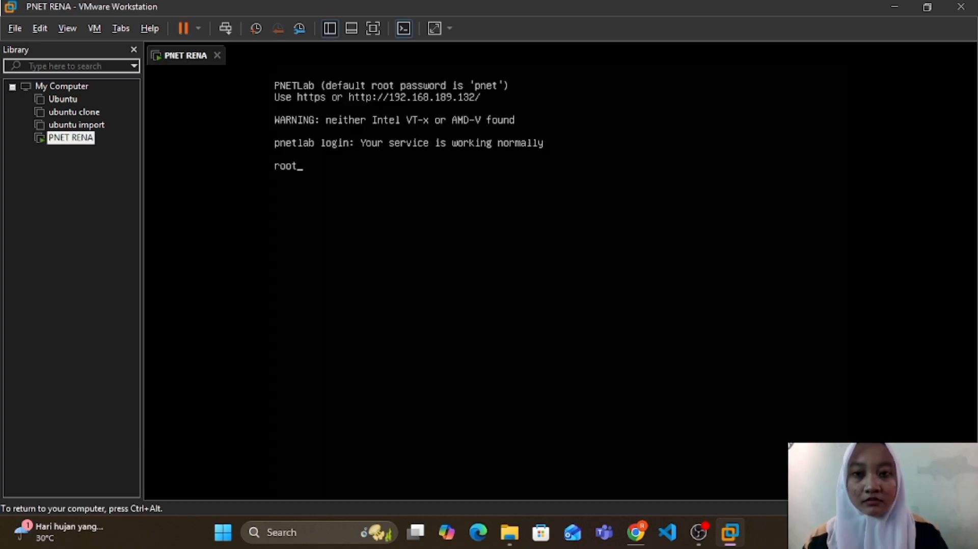
{"action": "key", "text": "Return"}
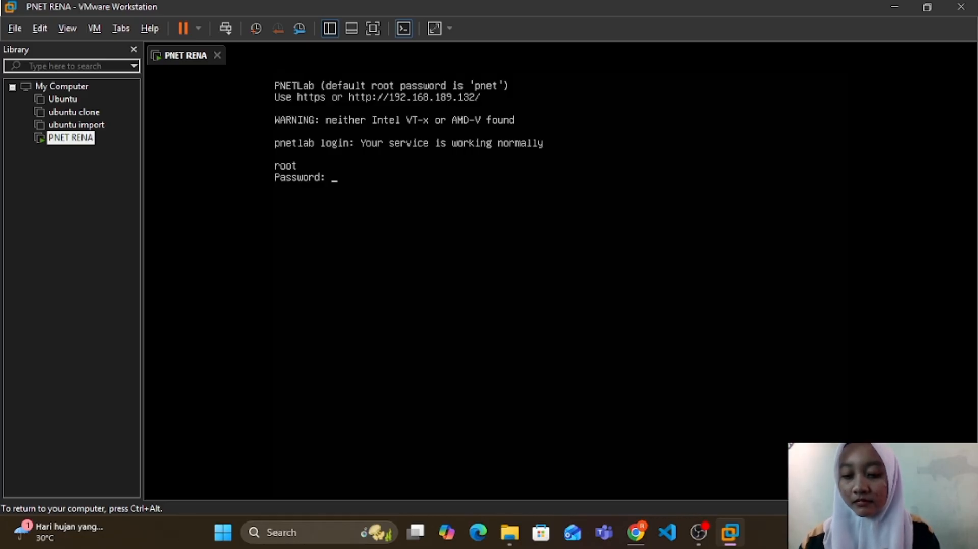
{"action": "key", "text": "Return"}
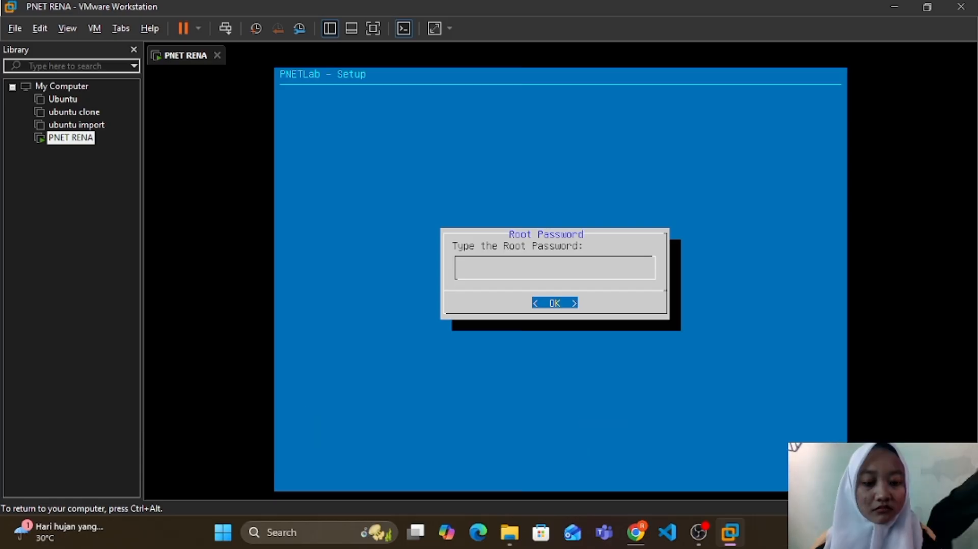
Step: Go through the PNETLab setup without entering a new root password, keeping dhcp for the management network and direct connection for the Internet
{"action": "key", "text": "Return"}
{"action": "key", "text": "Return"}
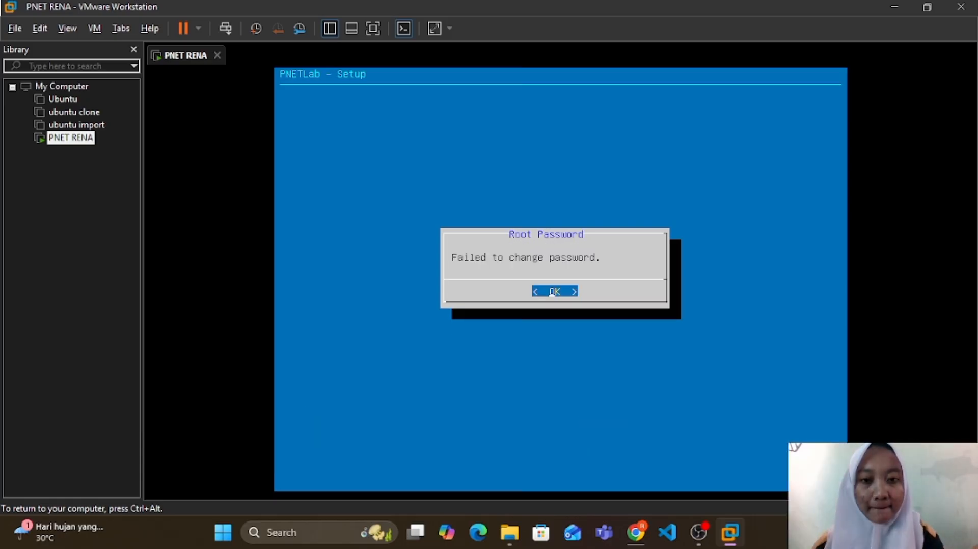
{"action": "key", "text": "Return"}
{"action": "key", "text": "Return"}
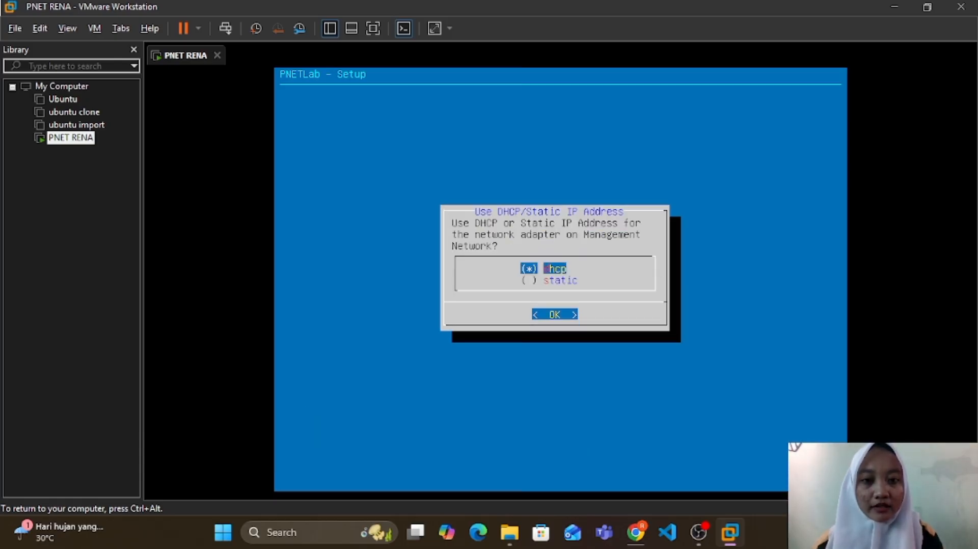
{"action": "key", "text": "Return"}
{"action": "key", "text": "Return"}
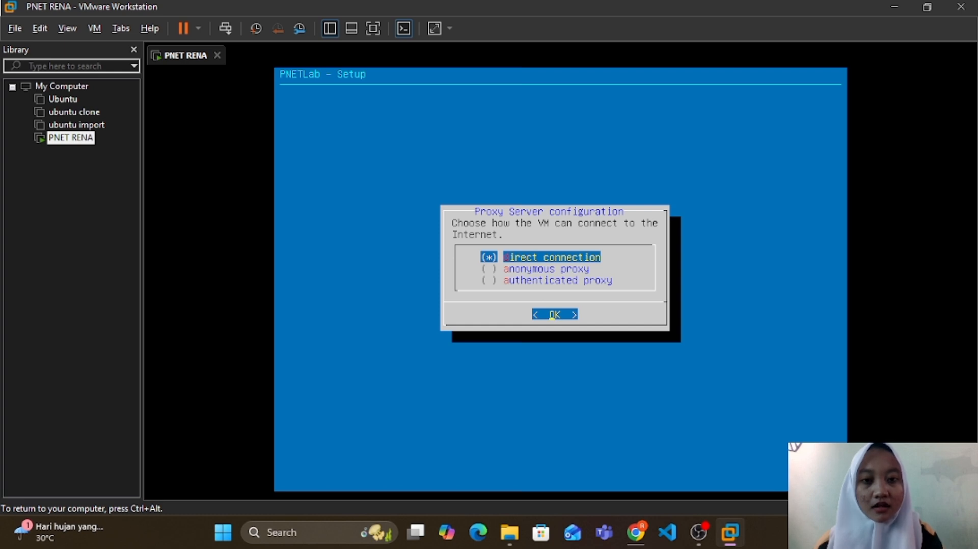
{"action": "key", "text": "Return"}
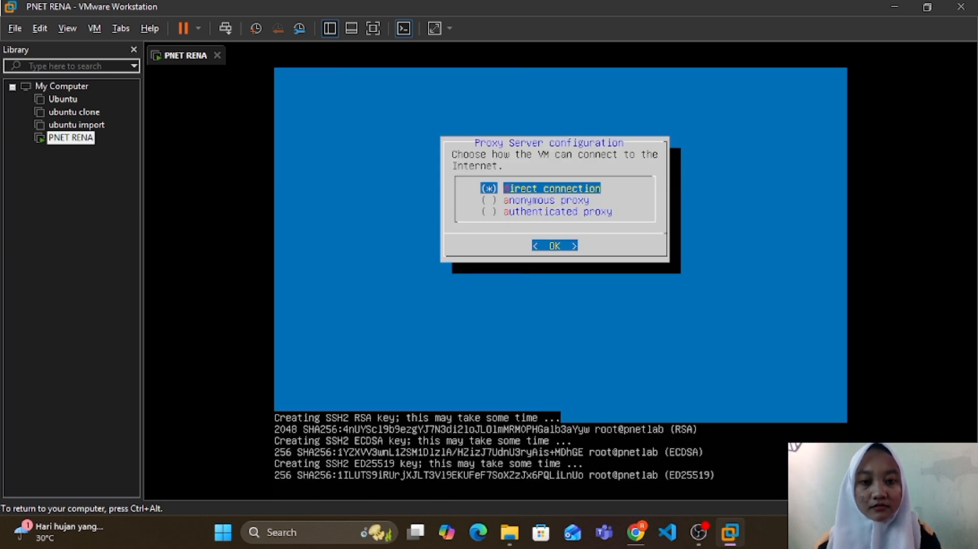
Step: Log back in to the PNETLab console as root after the setup, entering the root password
{"action": "type", "text": "root"}
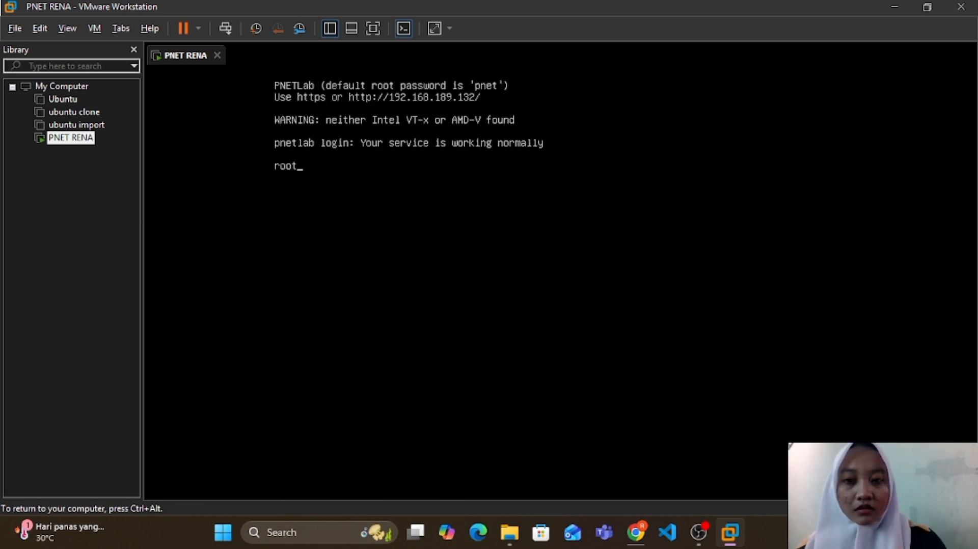
{"action": "key", "text": "Return"}
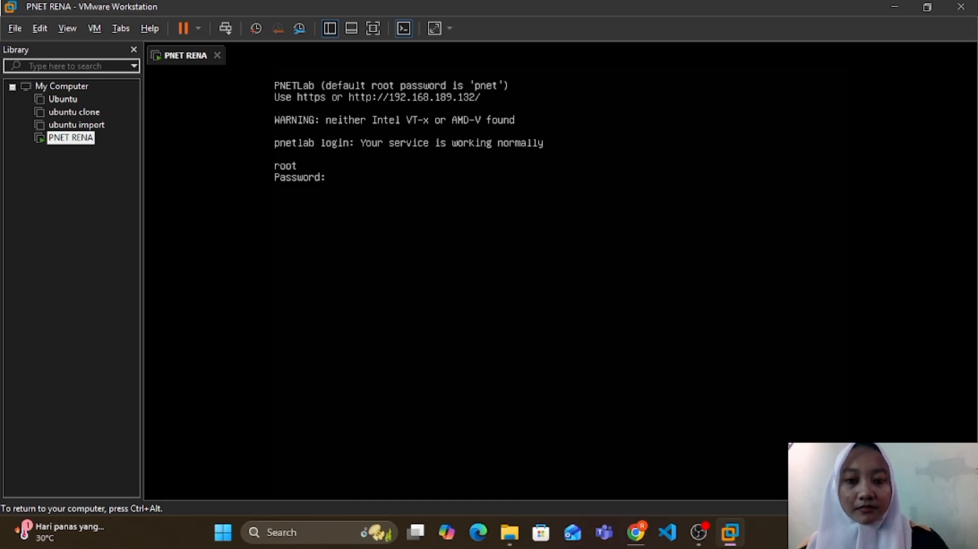
{"action": "key", "text": "Return"}
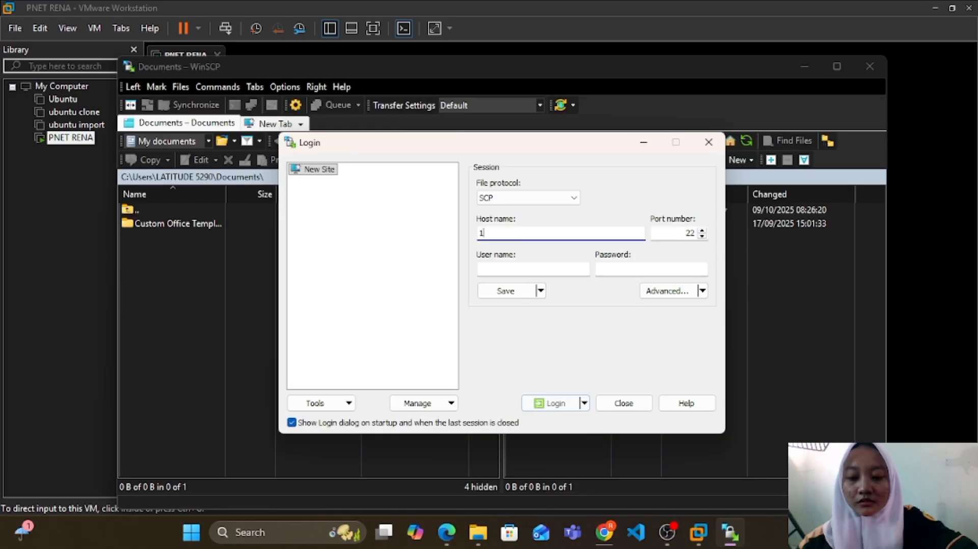
Step: In WinSCP, log in over SCP to host 192.168.189.132 as root with the account password, and accept the server's host key
{"action": "type", "text": "1"}
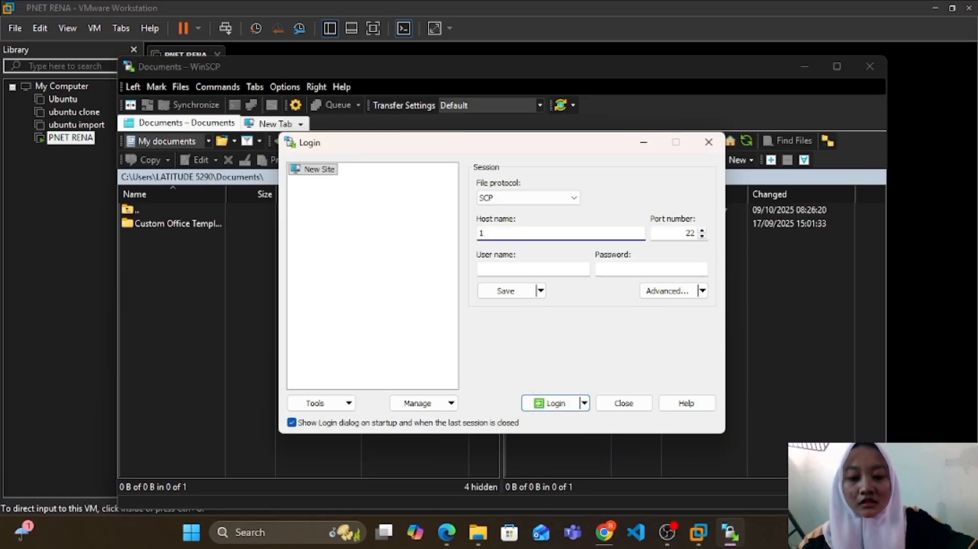
{"action": "type", "text": "92.16"}
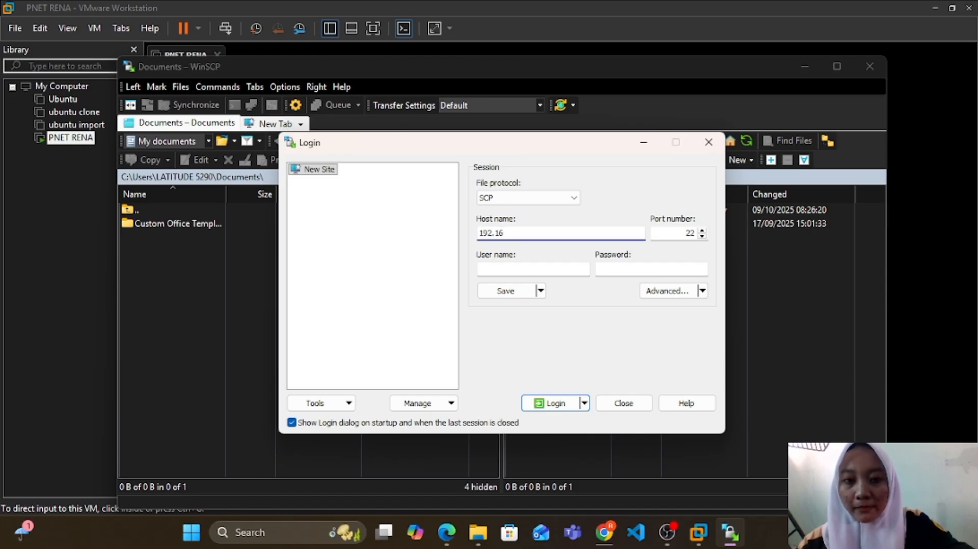
{"action": "type", "text": "8.189.132"}
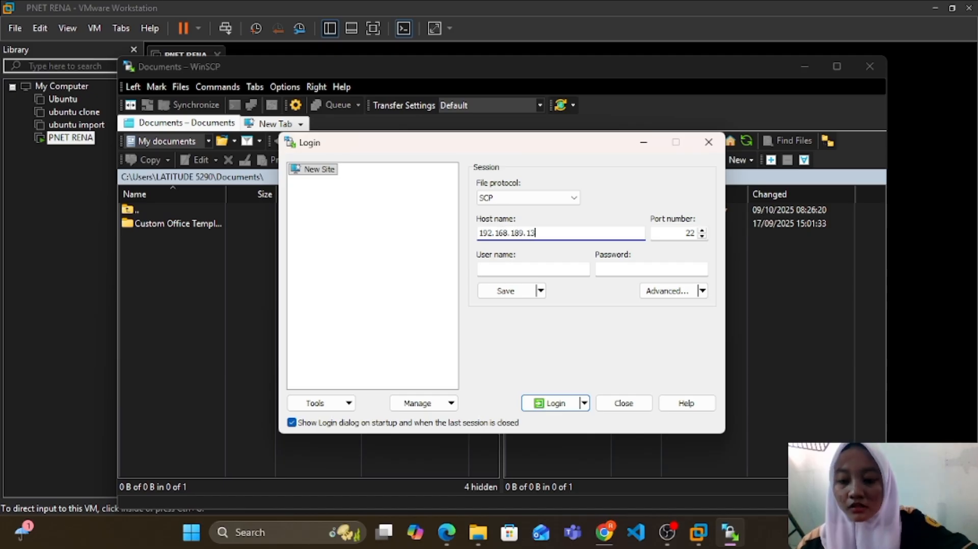
{"action": "left_click", "coordinate": [499, 265]}
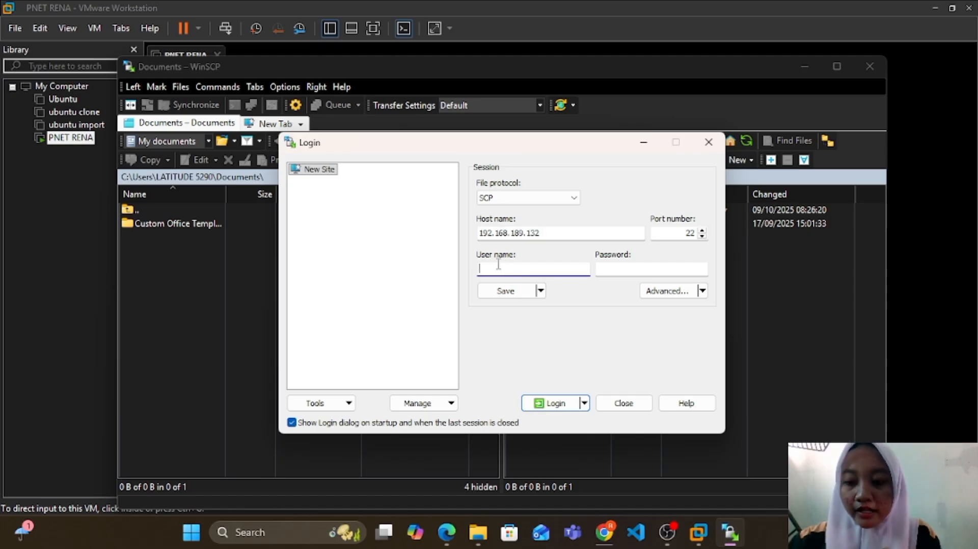
{"action": "type", "text": "root"}
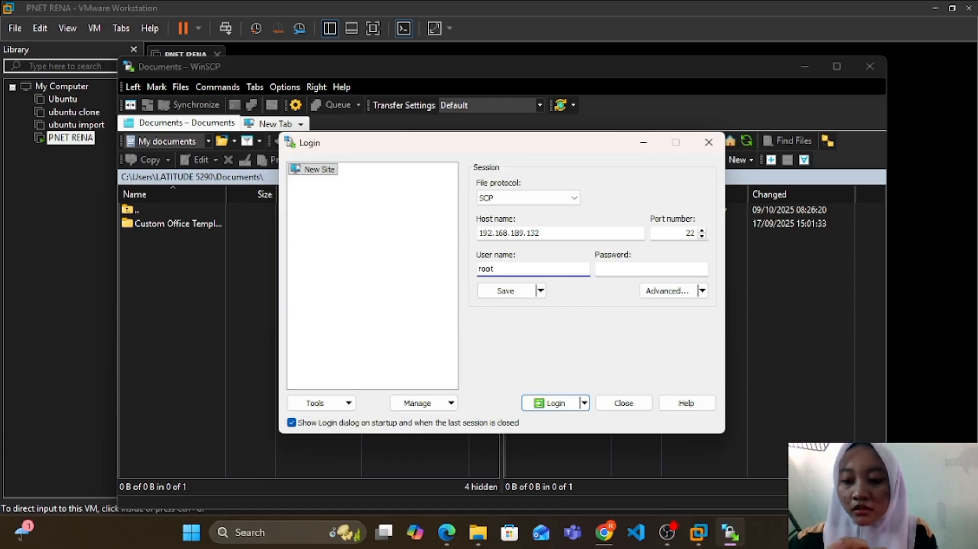
{"action": "left_click", "coordinate": [612, 270]}
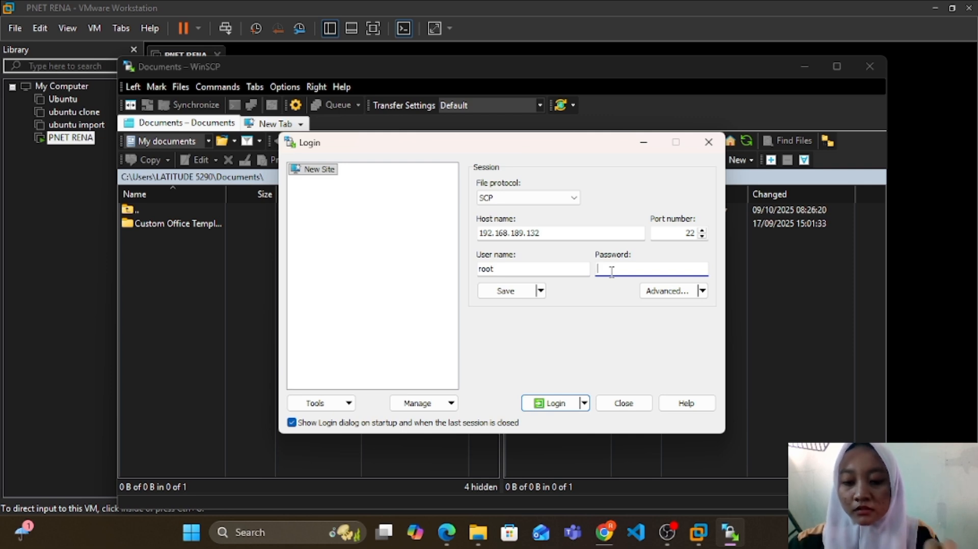
{"action": "type", "text": "•••"}
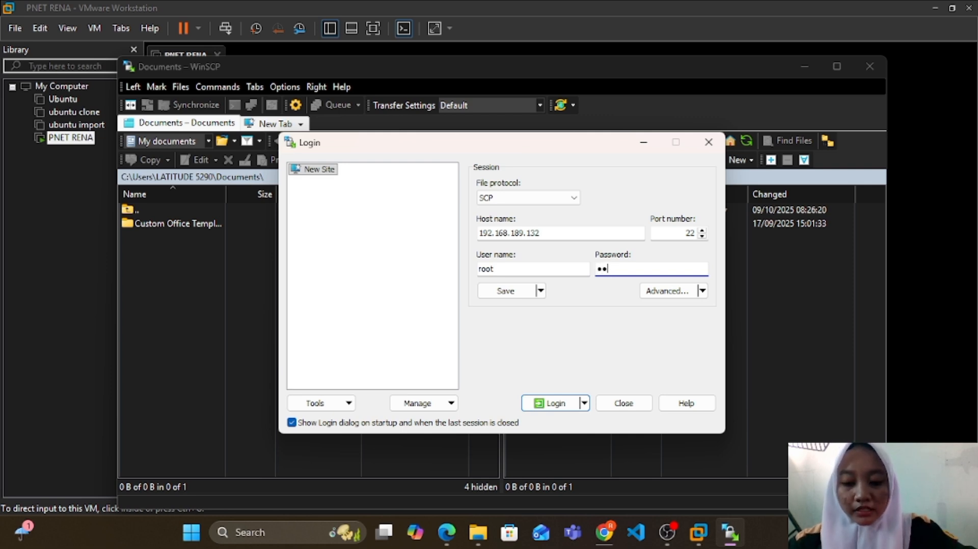
{"action": "type", "text": "•"}
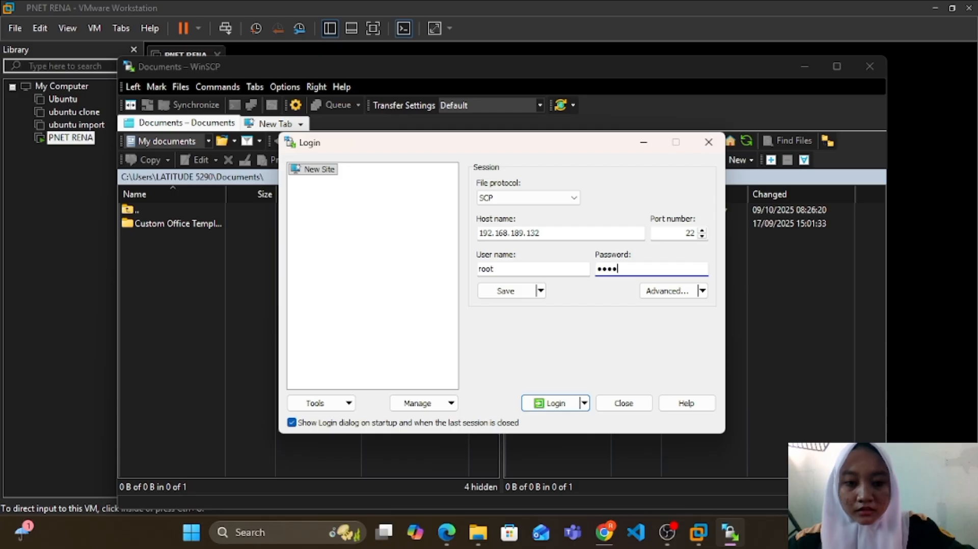
{"action": "left_click", "coordinate": [554, 407]}
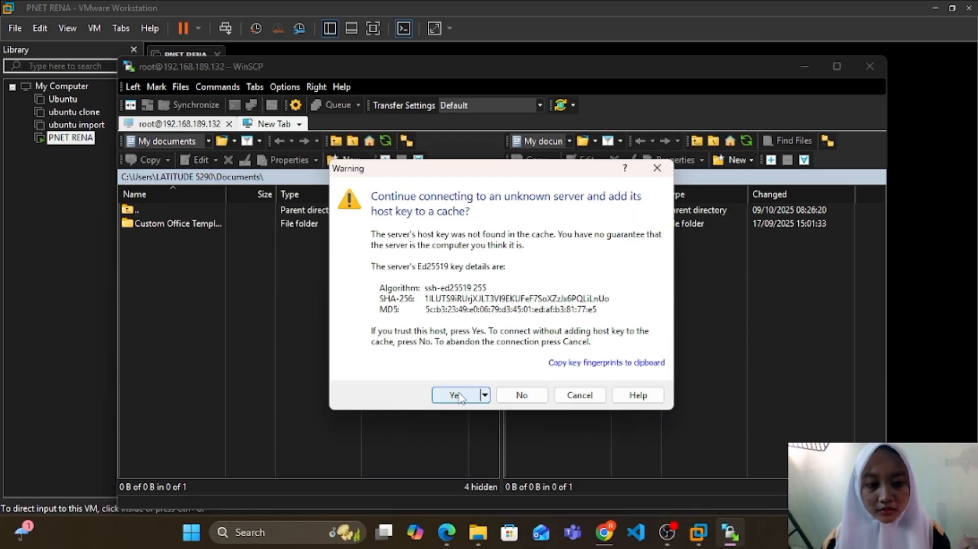
{"action": "left_click", "coordinate": [448, 397]}
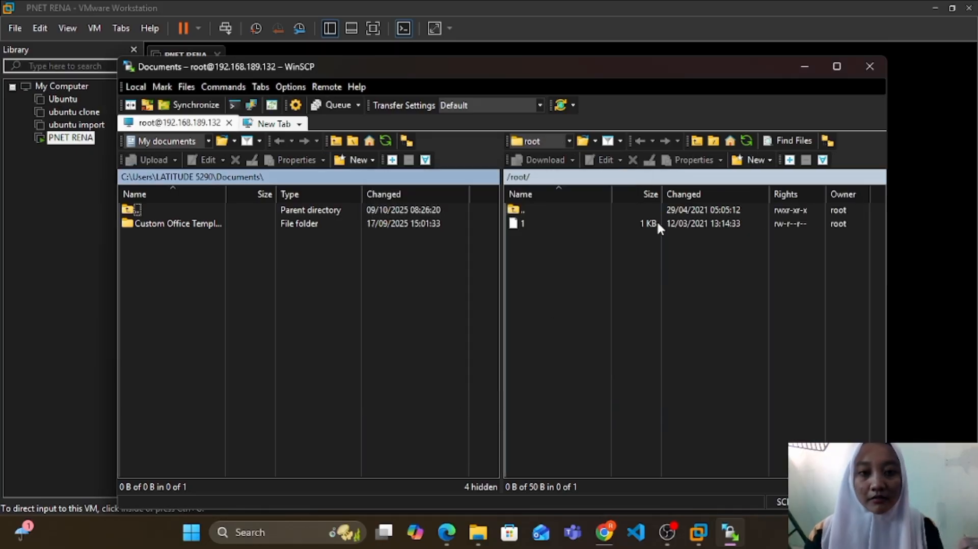
Step: On the PNETLab server, go from the root home folder to the /opt/unetlab/addons/qemu directory
{"action": "left_click", "coordinate": [537, 209]}
{"action": "double_click", "coordinate": [536, 208]}
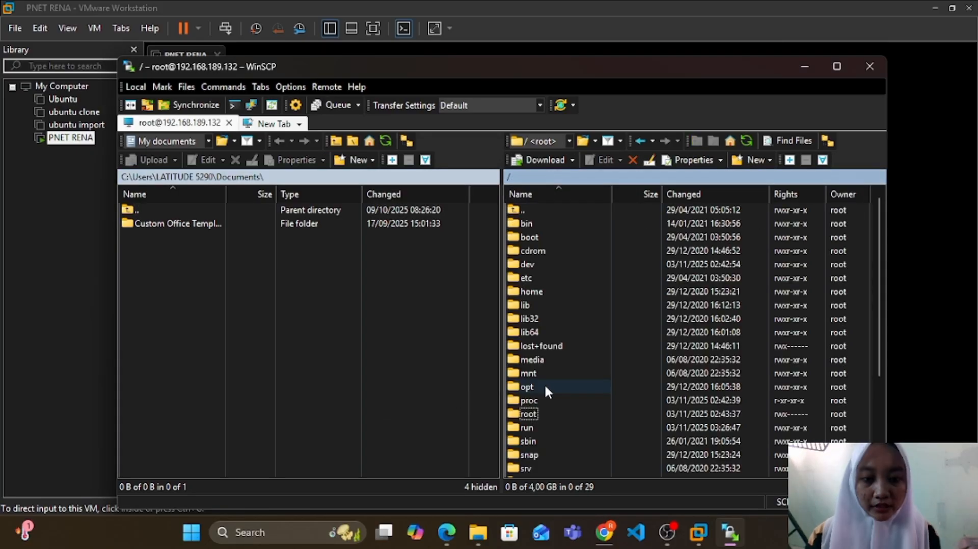
{"action": "scroll", "coordinate": [545, 384], "scroll_direction": "down", "scroll_amount": 3}
{"action": "double_click", "coordinate": [537, 250]}
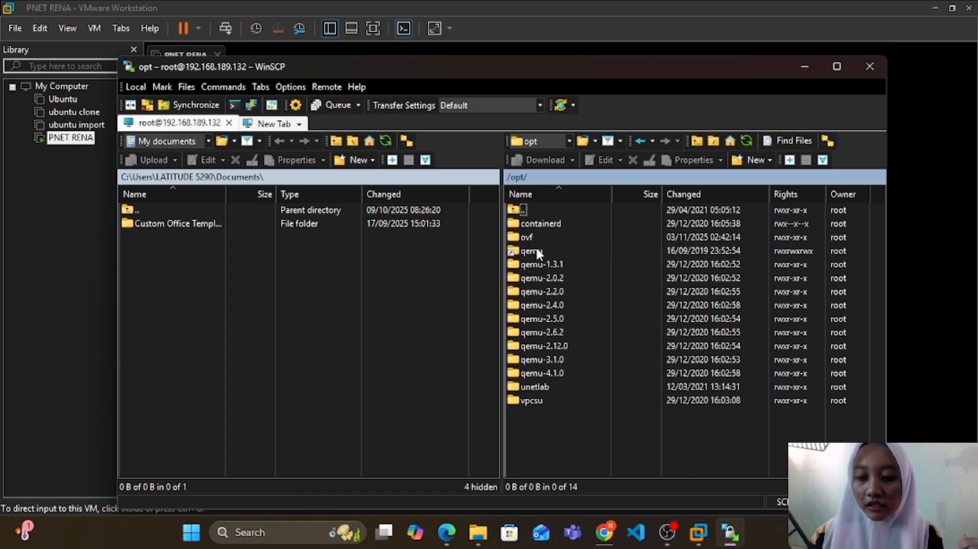
{"action": "double_click", "coordinate": [557, 387]}
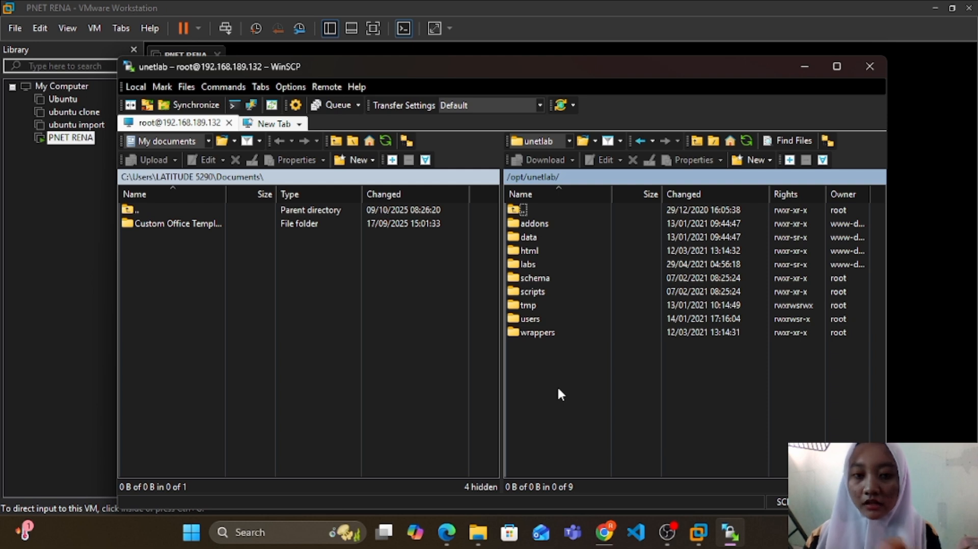
{"action": "double_click", "coordinate": [567, 224]}
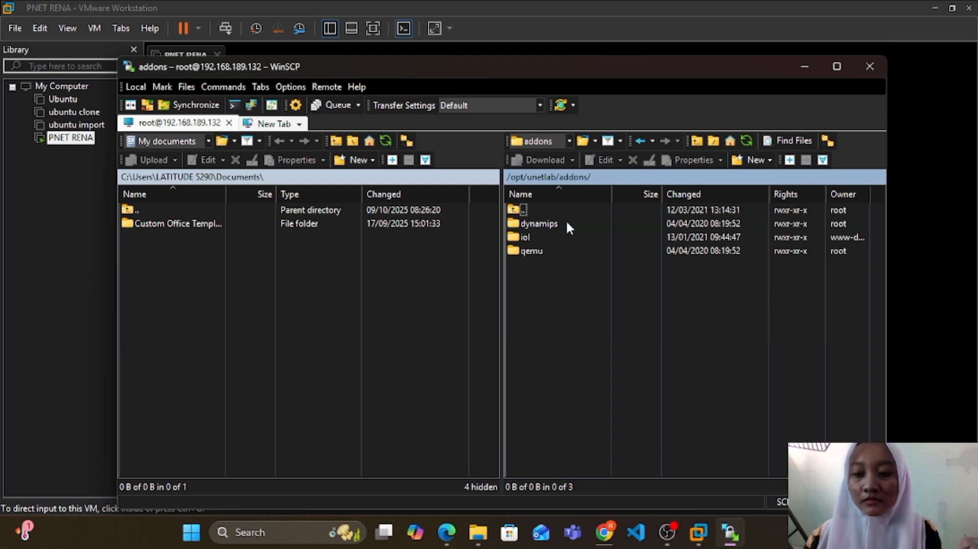
{"action": "double_click", "coordinate": [553, 250]}
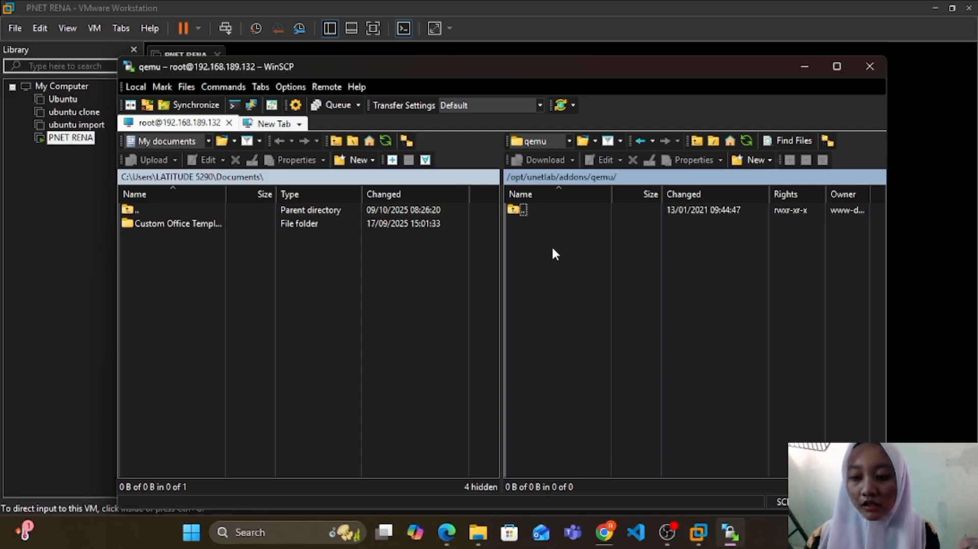
Step: Create a new directory named mikrotik-6.48 inside /opt/unetlab/addons/qemu on the server
{"action": "right_click", "coordinate": [553, 249]}
{"action": "mouse_move", "coordinate": [705, 339]}
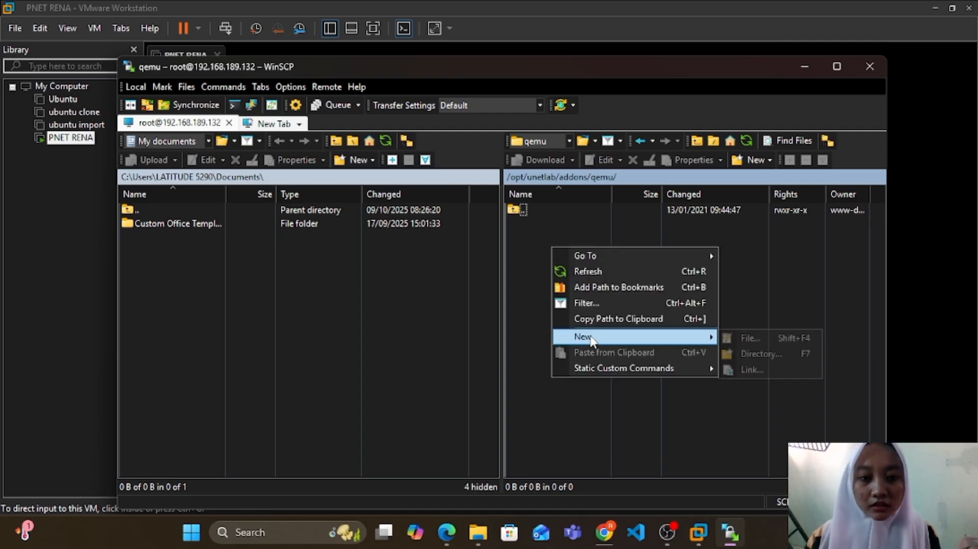
{"action": "left_click", "coordinate": [745, 355]}
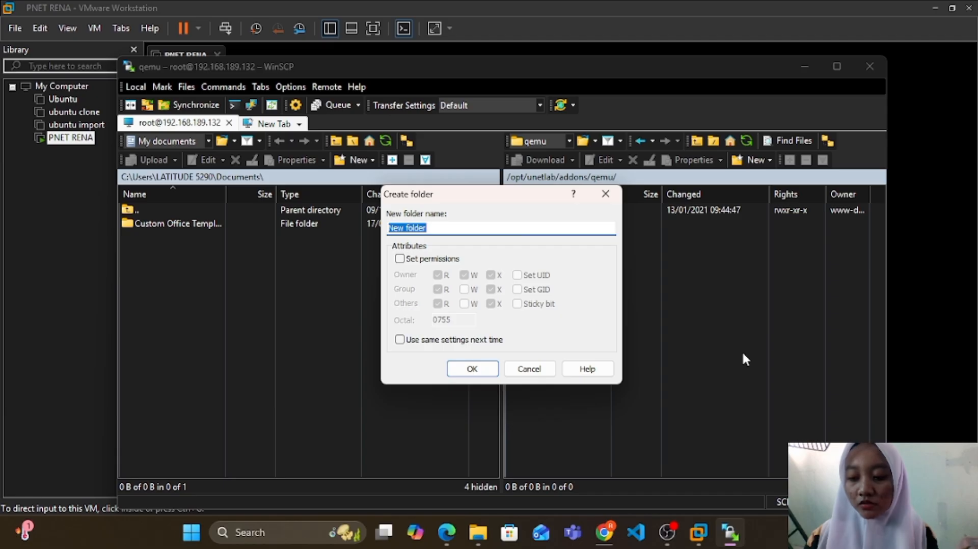
{"action": "type", "text": "mikrotik"}
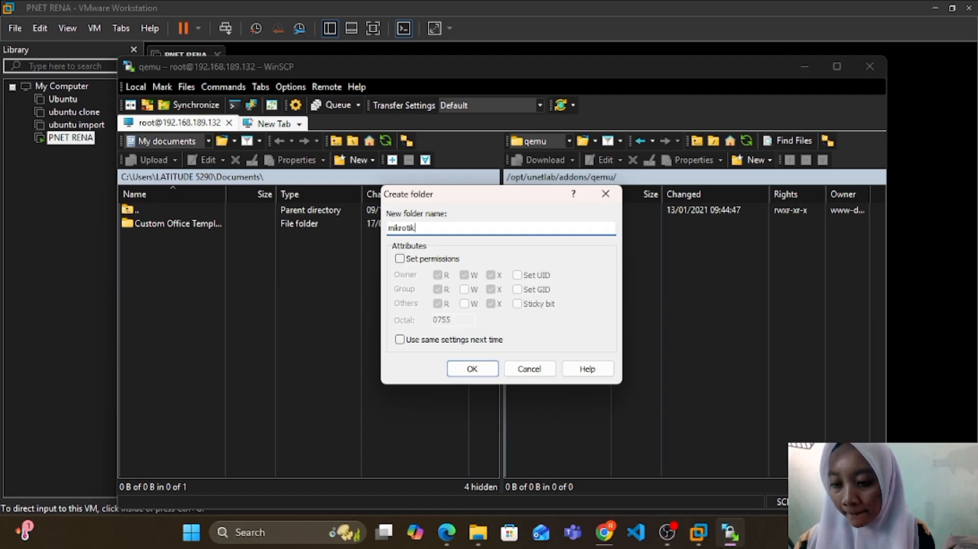
{"action": "type", "text": "-6."}
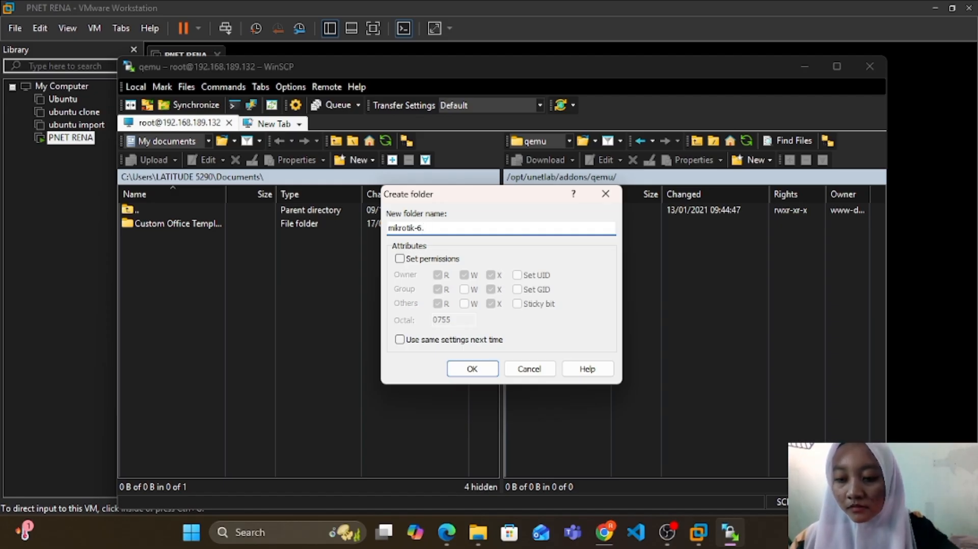
{"action": "type", "text": "48"}
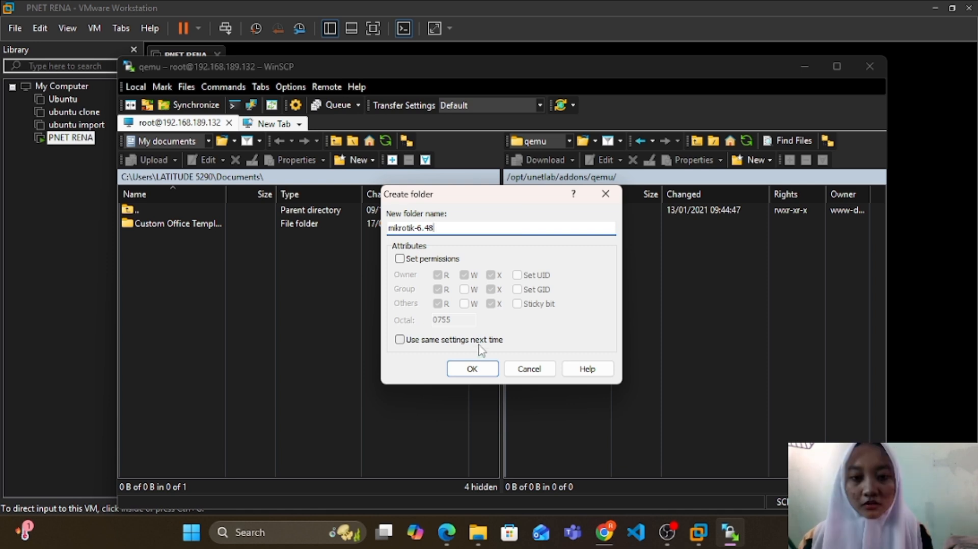
{"action": "left_click", "coordinate": [476, 369]}
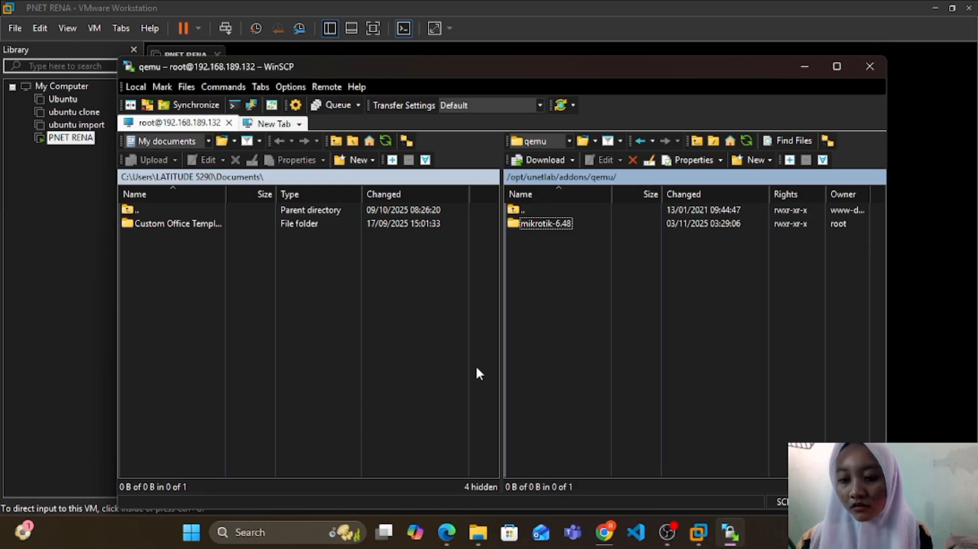
Step: Upload chr-6.49.8.img from the local F:\LAB SID folder into the server's mikrotik-6.48 directory
{"action": "double_click", "coordinate": [567, 224]}
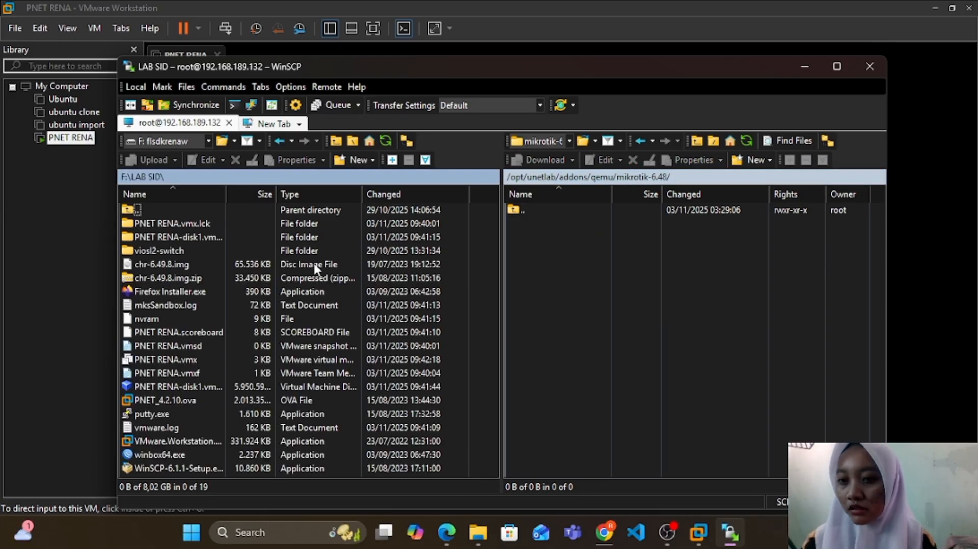
{"action": "left_click", "coordinate": [186, 264]}
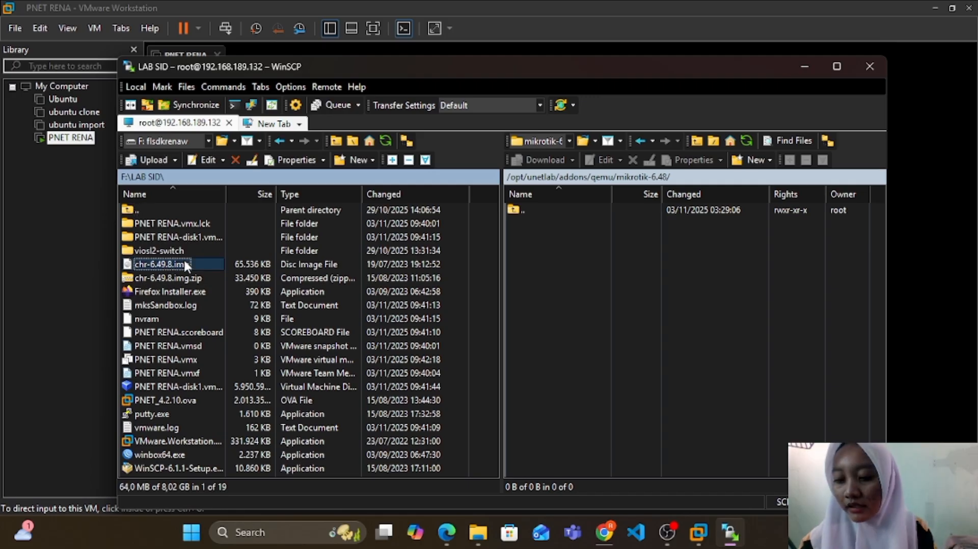
{"action": "right_click", "coordinate": [185, 264]}
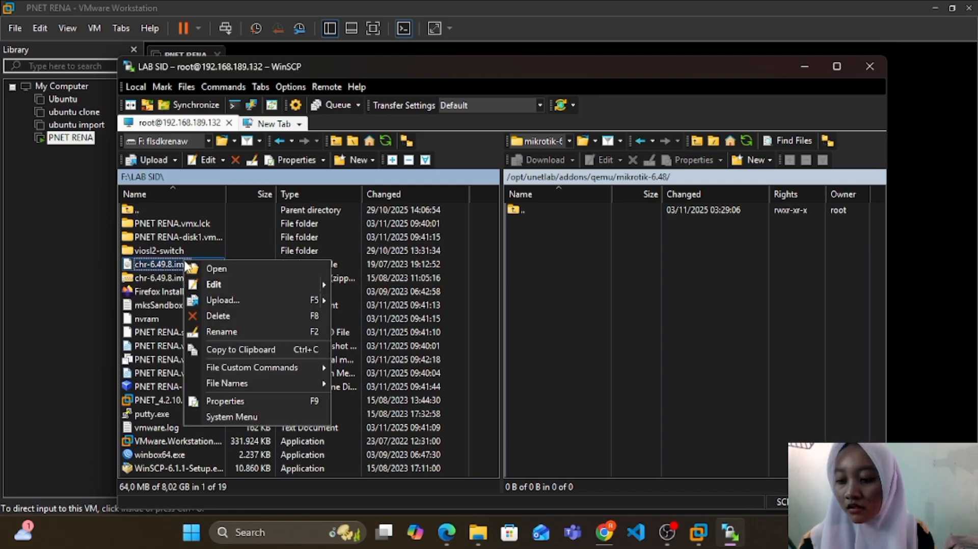
{"action": "left_click", "coordinate": [223, 300]}
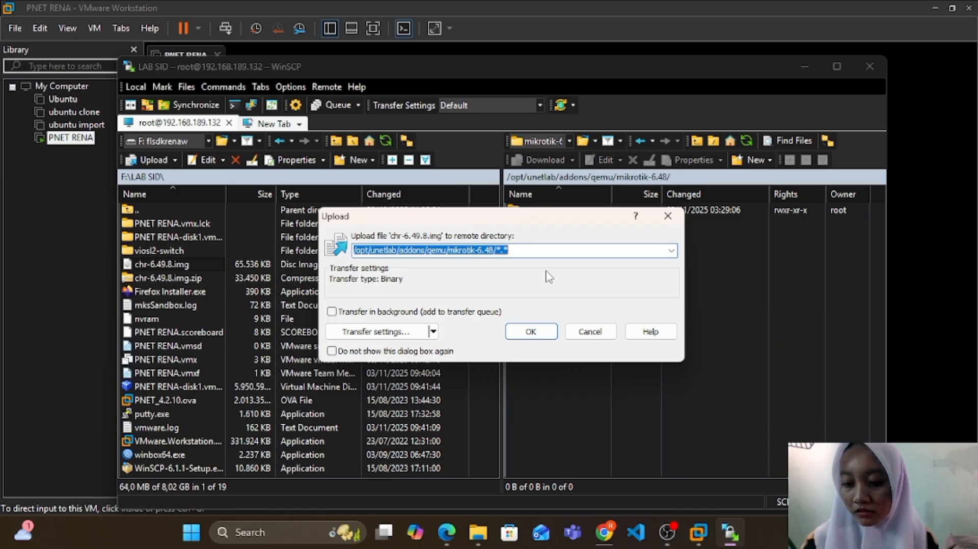
{"action": "left_click", "coordinate": [545, 330]}
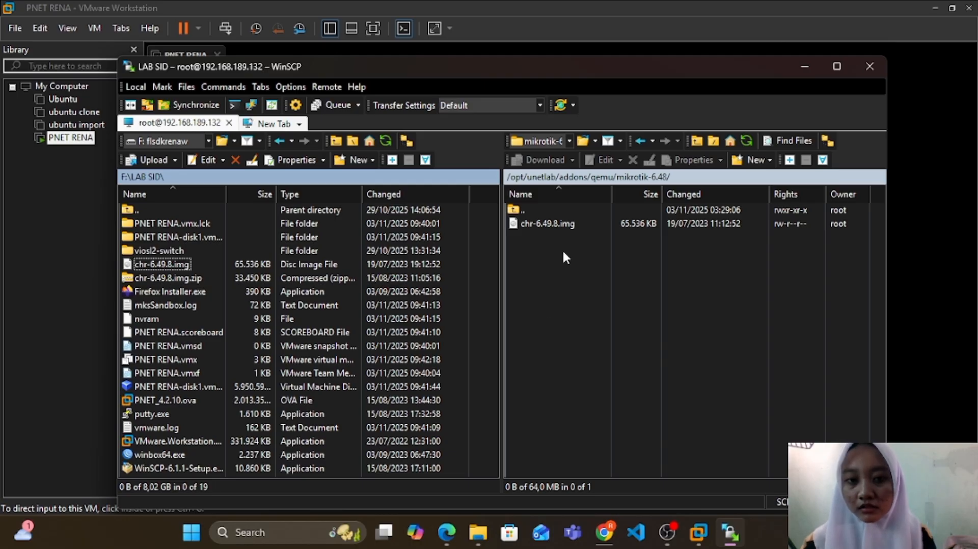
Step: Rename the uploaded chr-6.49.8.img on the server as hda.qcow2
{"action": "left_click", "coordinate": [557, 225]}
{"action": "right_click", "coordinate": [557, 225]}
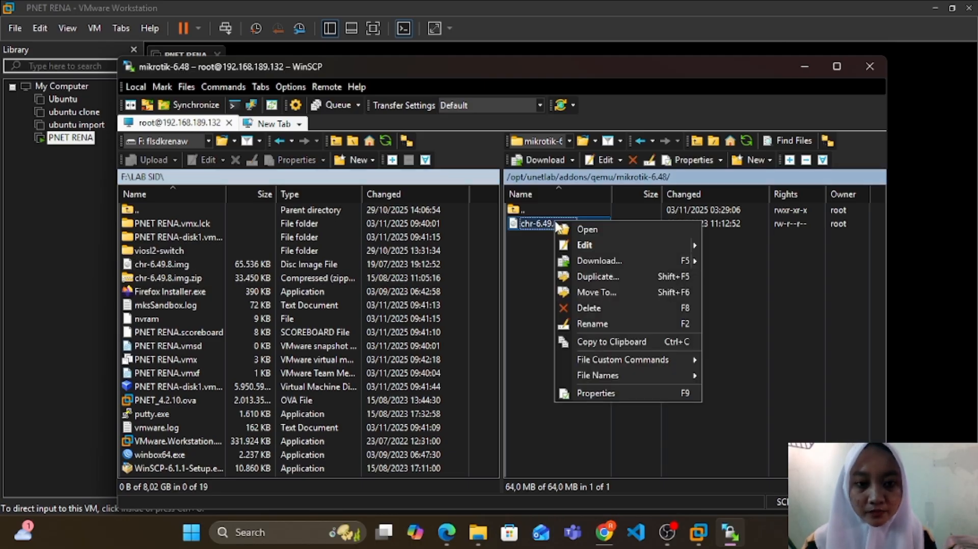
{"action": "left_click", "coordinate": [592, 324]}
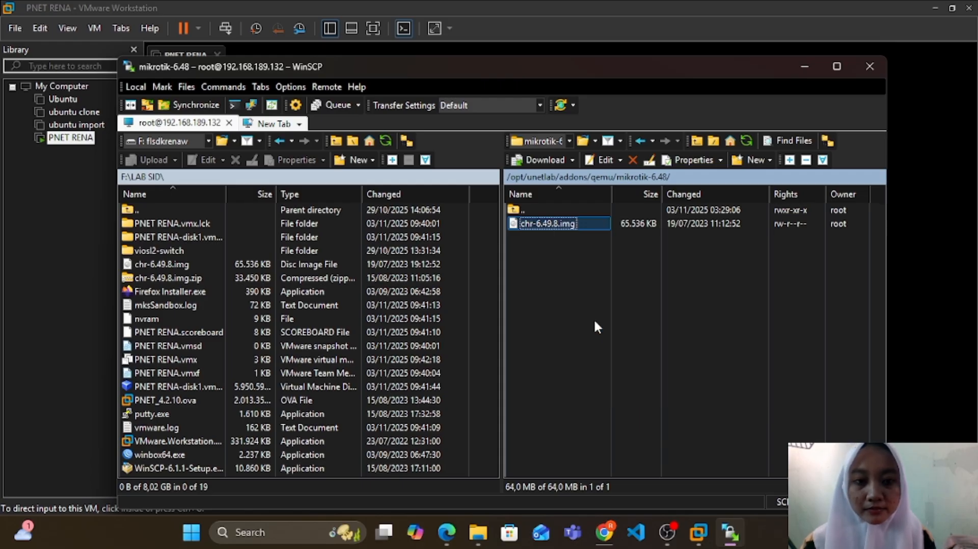
{"action": "type", "text": "hda"}
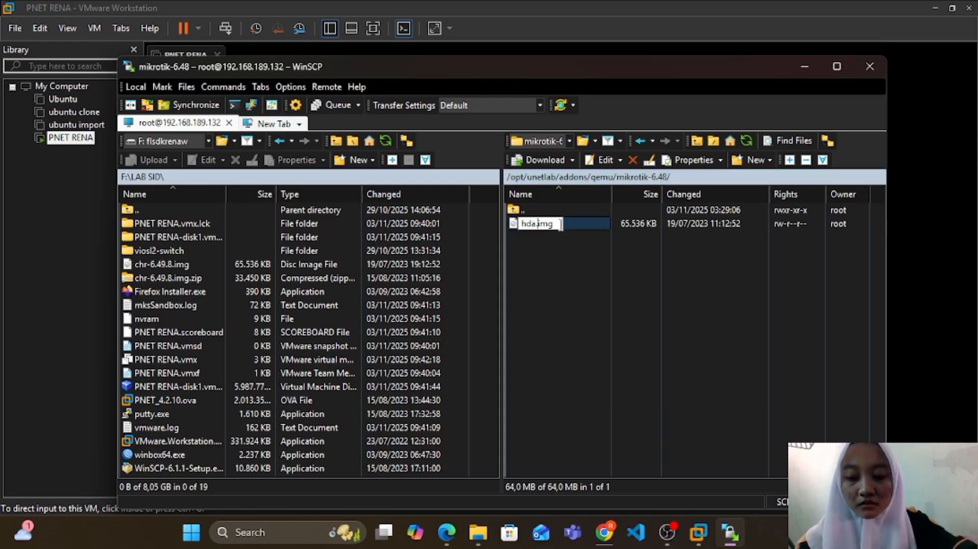
{"action": "type", "text": ".qcow2"}
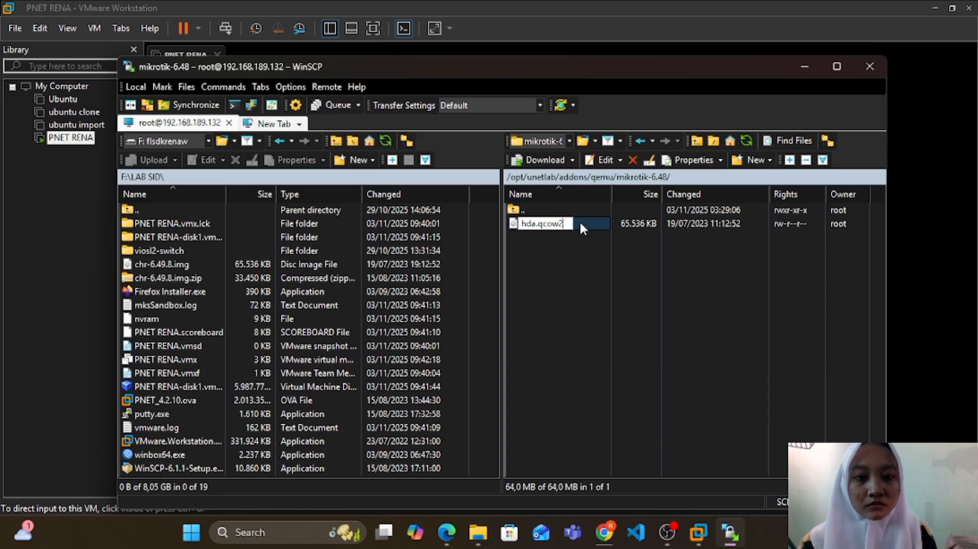
{"action": "key", "text": "Return"}
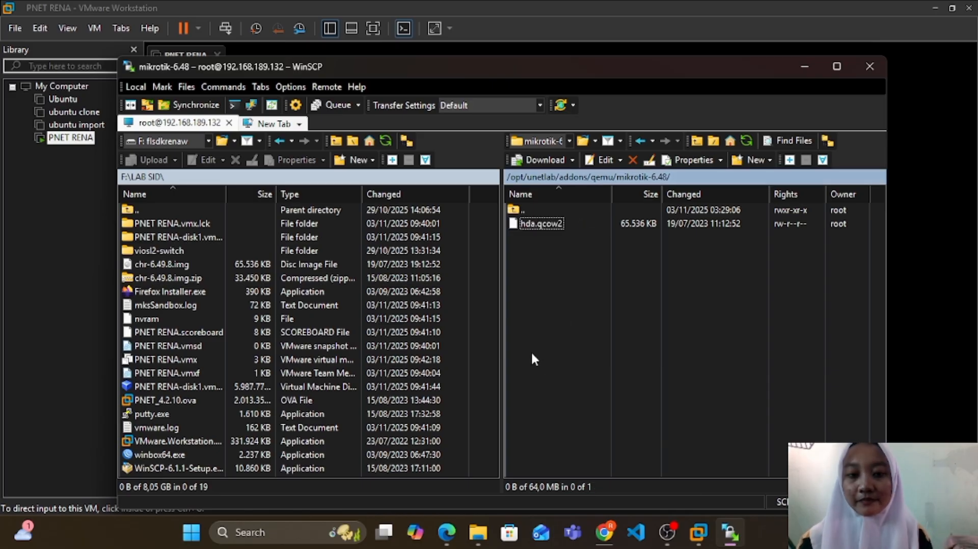
Step: In the PNET RENA virtual machine's console in VMware Workstation, run /opt/unetlab/wrappers/unl_wrapper -a fixpermissions
{"action": "left_click", "coordinate": [701, 539]}
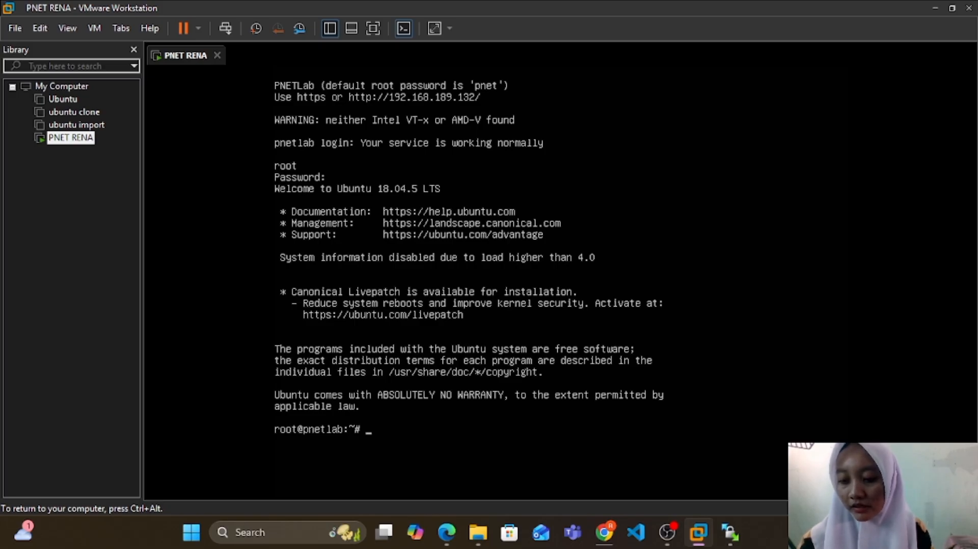
{"action": "type", "text": "/opt"}
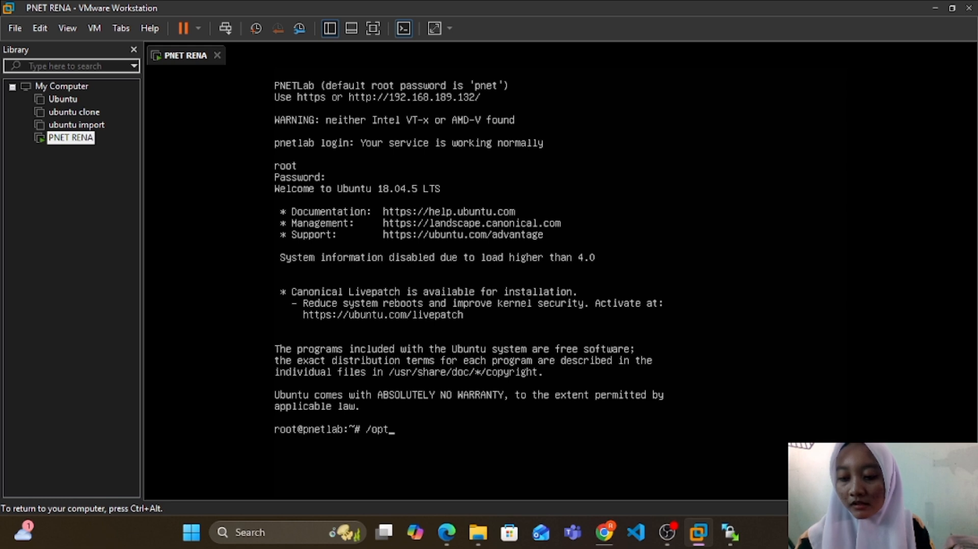
{"action": "type", "text": ".un"}
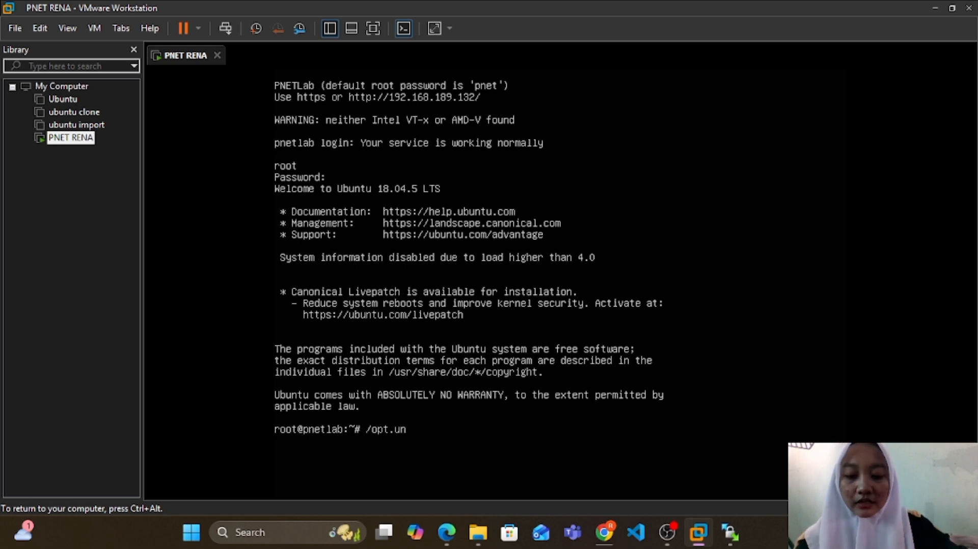
{"action": "type", "text": "etlab"}
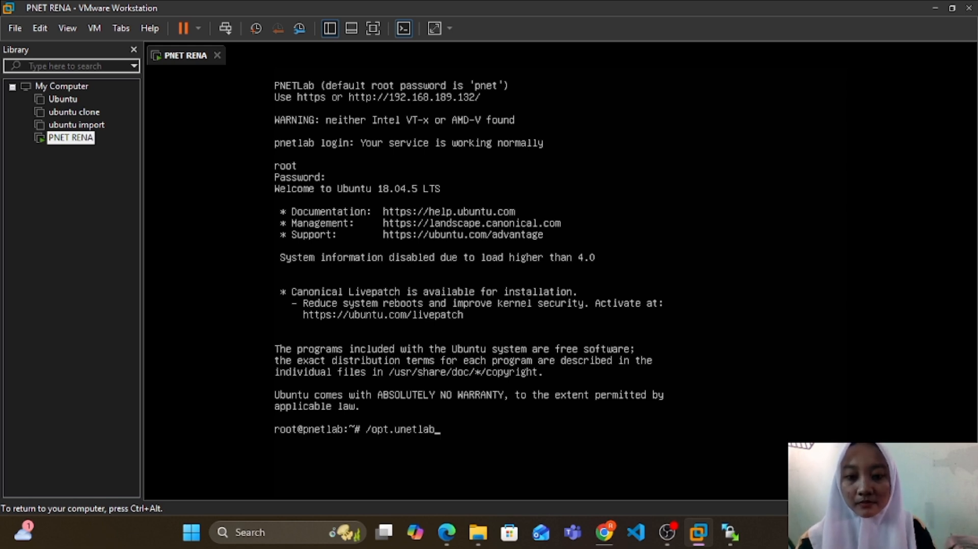
{"action": "key", "text": "Left"}
{"action": "key", "text": "Left"}
{"action": "key", "text": "Left"}
{"action": "key", "text": "Left"}
{"action": "key", "text": "Left"}
{"action": "key", "text": "Left"}
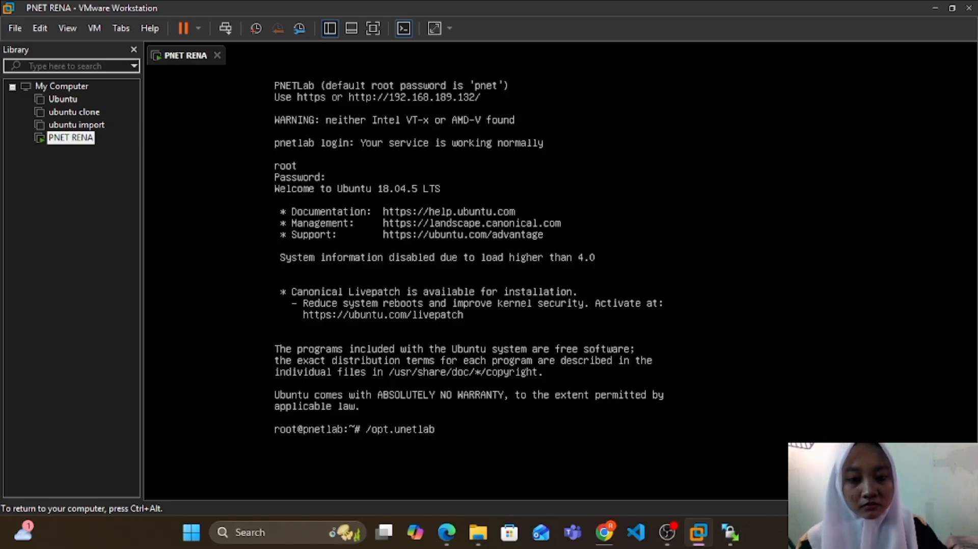
{"action": "key", "text": "BackSpace"}
{"action": "type", "text": "/"}
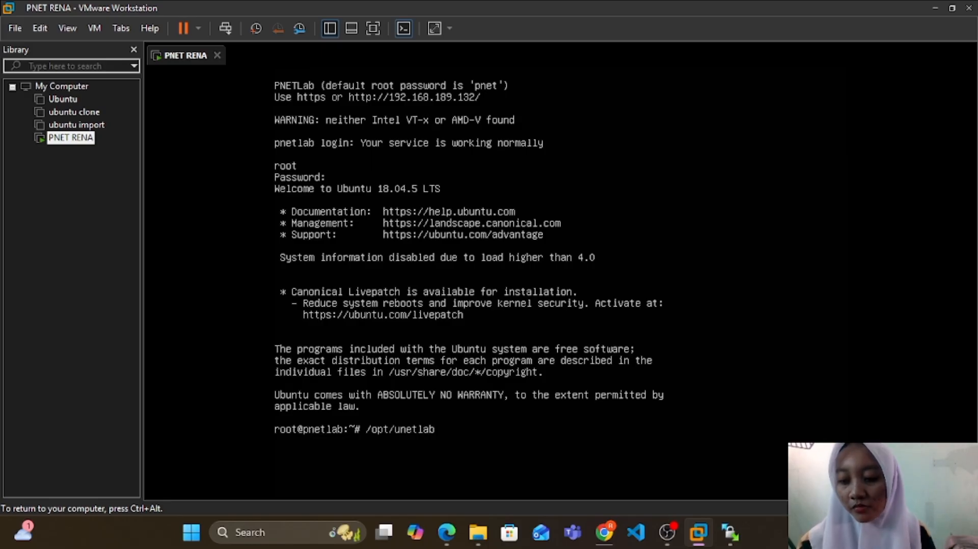
{"action": "key", "text": "Right"}
{"action": "key", "text": "Right"}
{"action": "key", "text": "Right"}
{"action": "key", "text": "Right"}
{"action": "key", "text": "Right"}
{"action": "key", "text": "Right"}
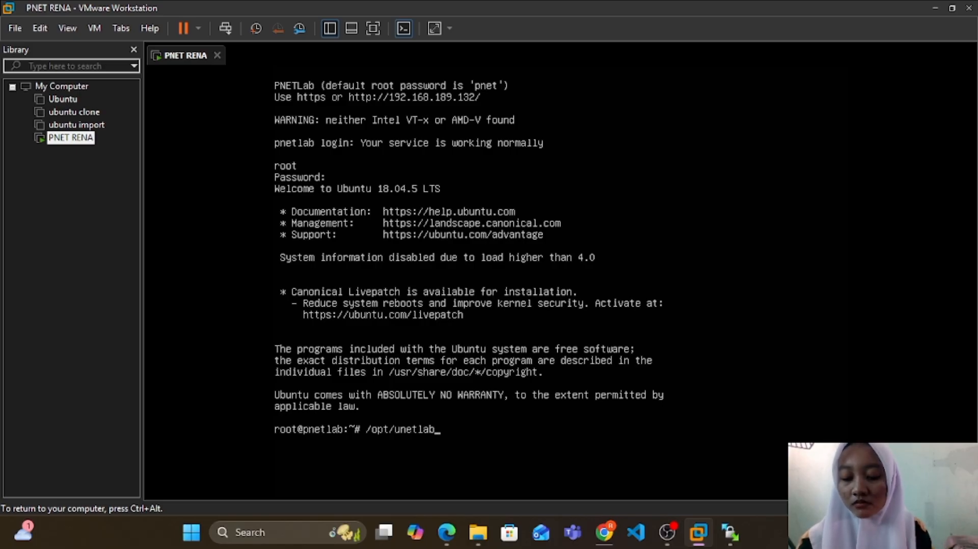
{"action": "type", "text": "/wra"}
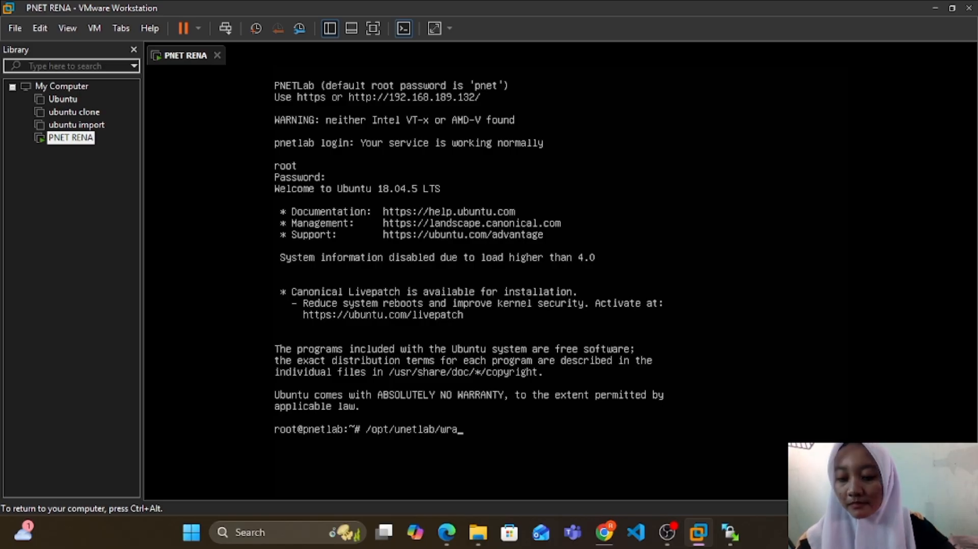
{"action": "type", "text": "ppers"}
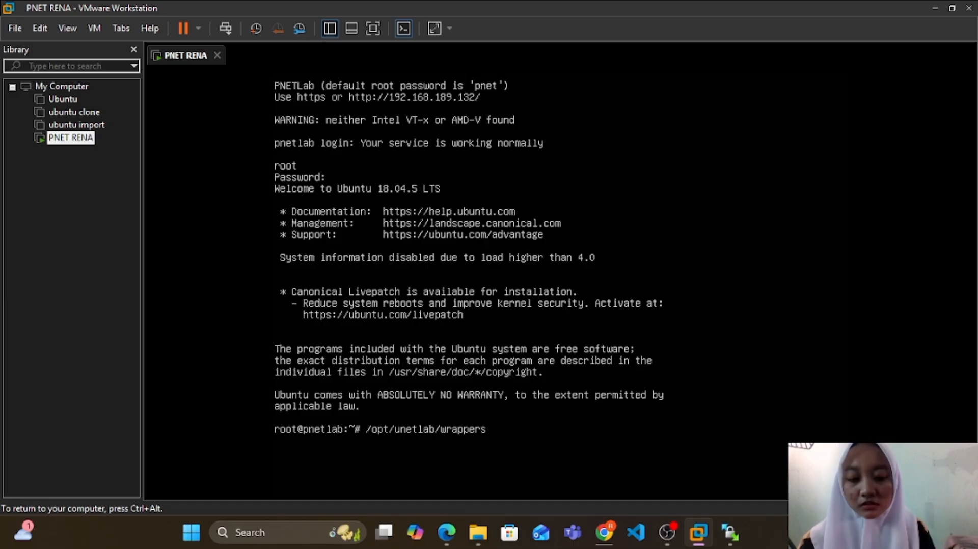
{"action": "type", "text": "/unl"}
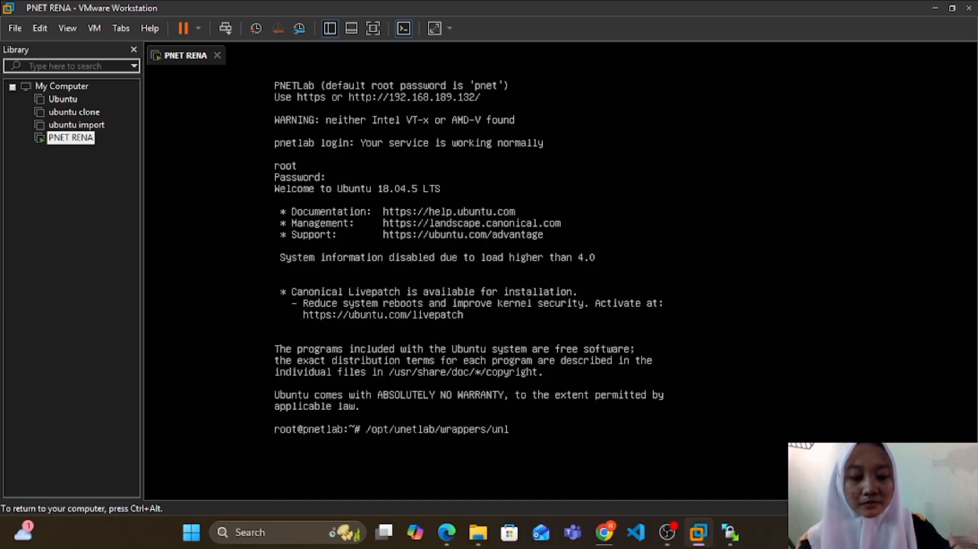
{"action": "type", "text": "_"}
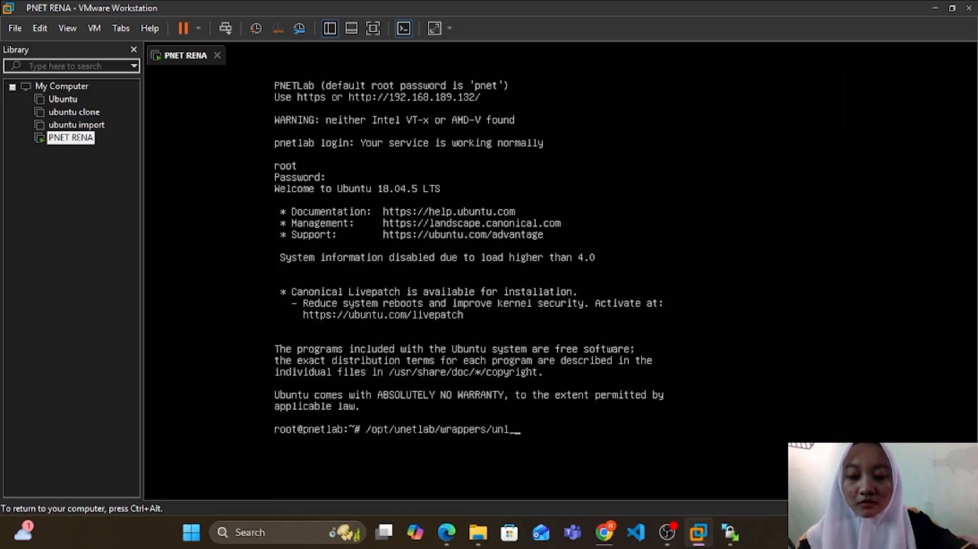
{"action": "type", "text": "wrapper -a fix"}
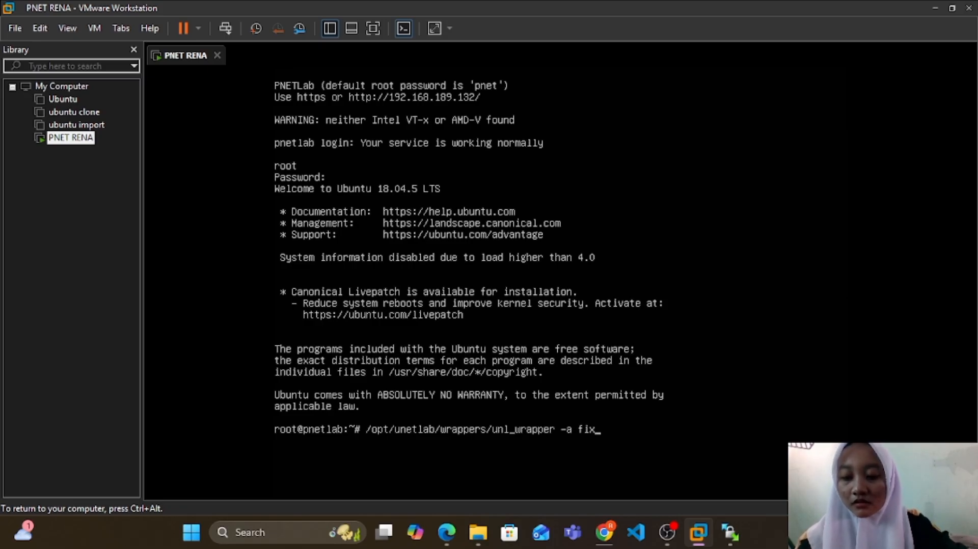
{"action": "type", "text": "permi"}
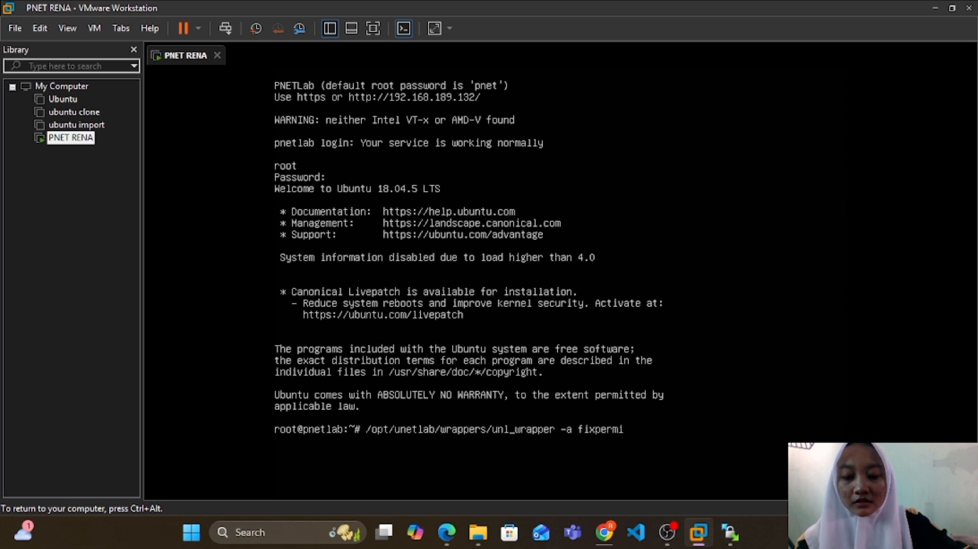
{"action": "type", "text": "ssions"}
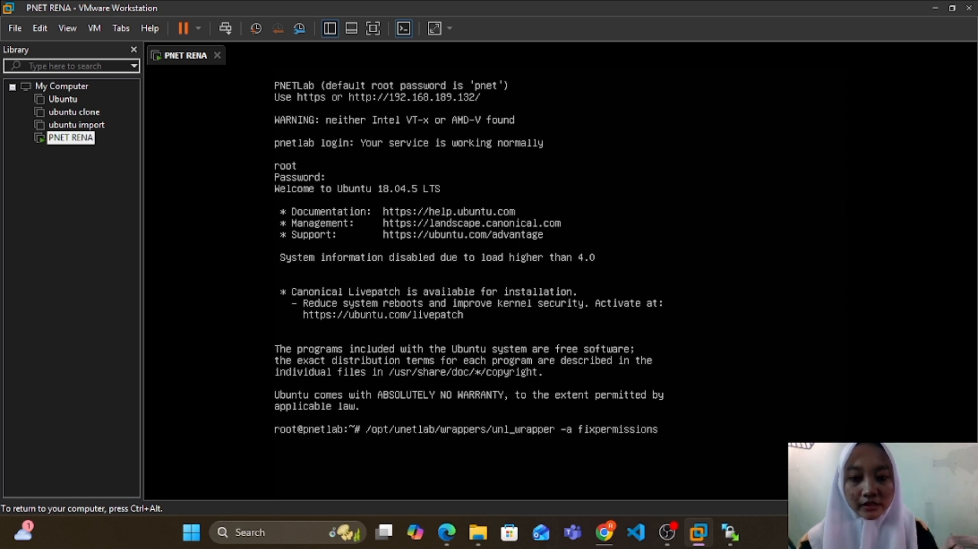
{"action": "key", "text": "Return"}
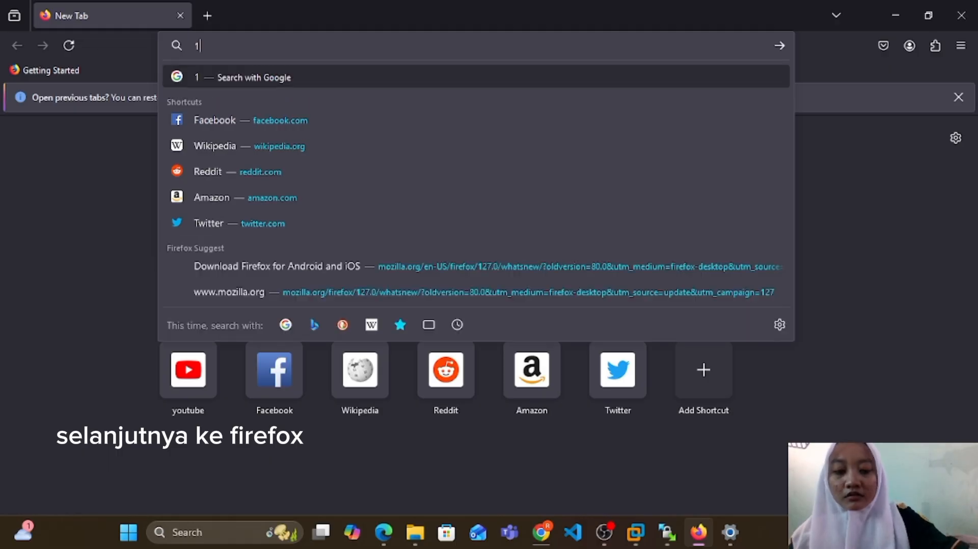
Step: Open the PNETLab web interface at 192.168.189.132 in Firefox
{"action": "type", "text": "92.16"}
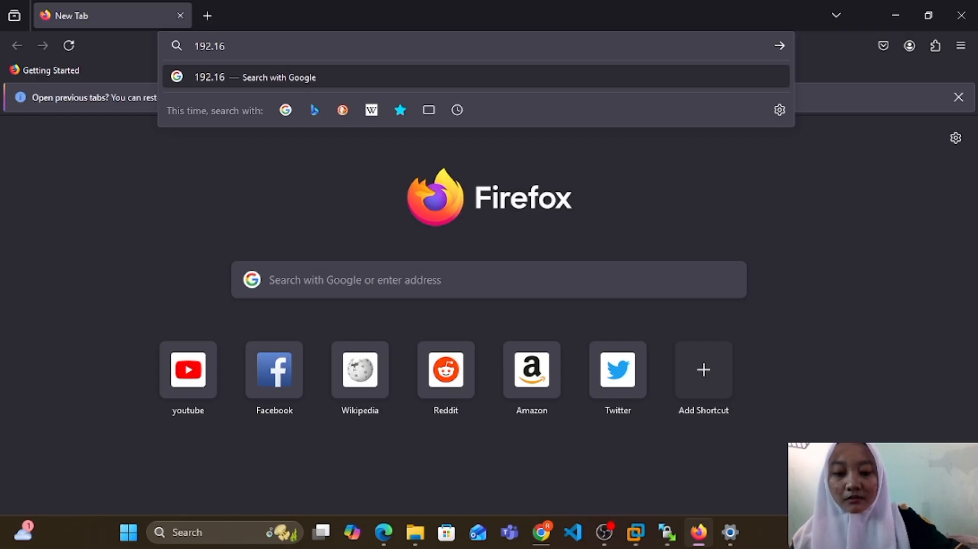
{"action": "type", "text": "8.189.132"}
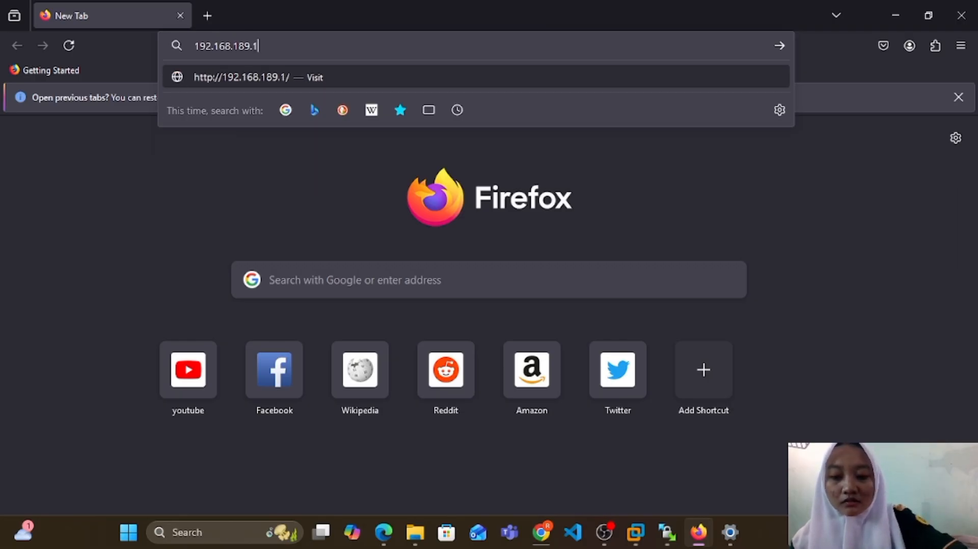
{"action": "key", "text": "Return"}
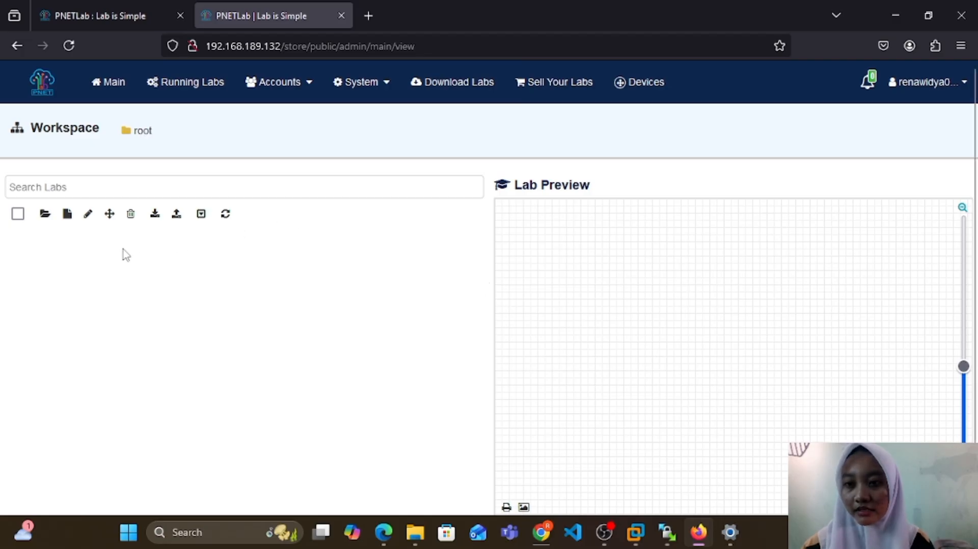
Step: Create a new lab named "belajar mikrotik dasar" in the root workspace, keeping the other lab settings at their defaults
{"action": "left_click", "coordinate": [67, 215]}
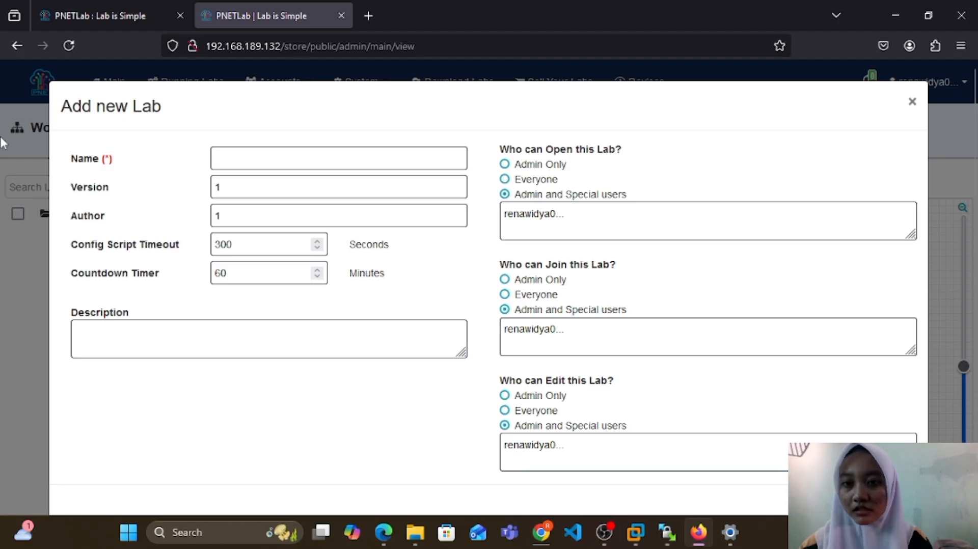
{"action": "left_click", "coordinate": [242, 160]}
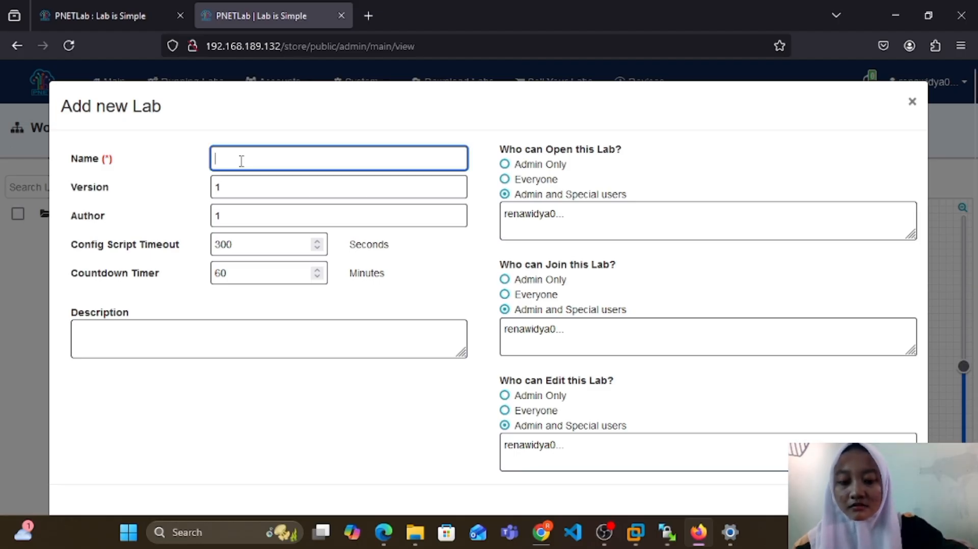
{"action": "type", "text": "be"}
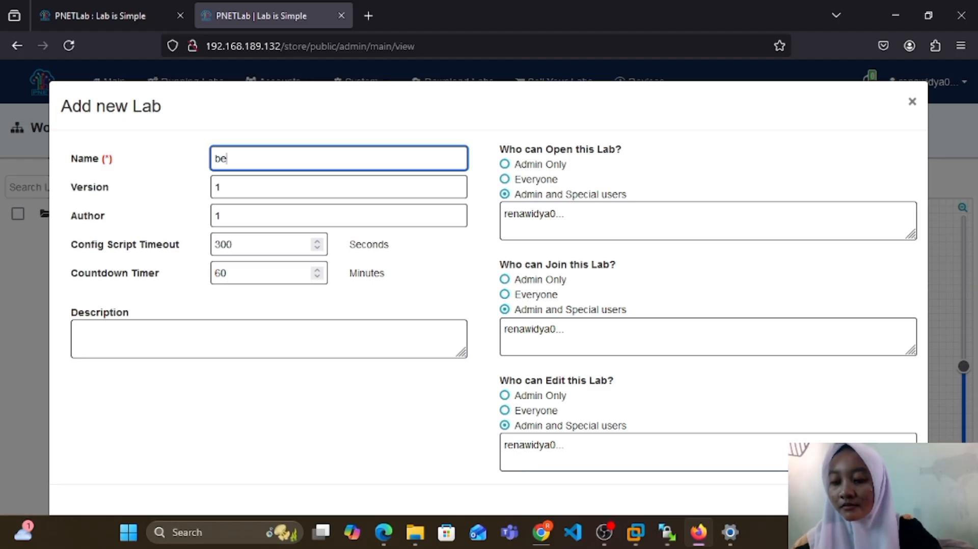
{"action": "type", "text": "laj"}
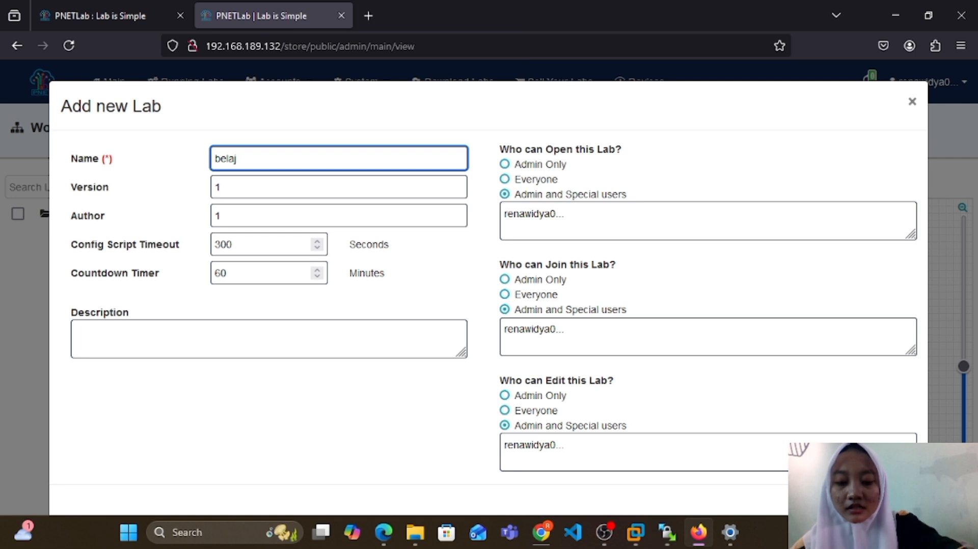
{"action": "type", "text": "ar mik"}
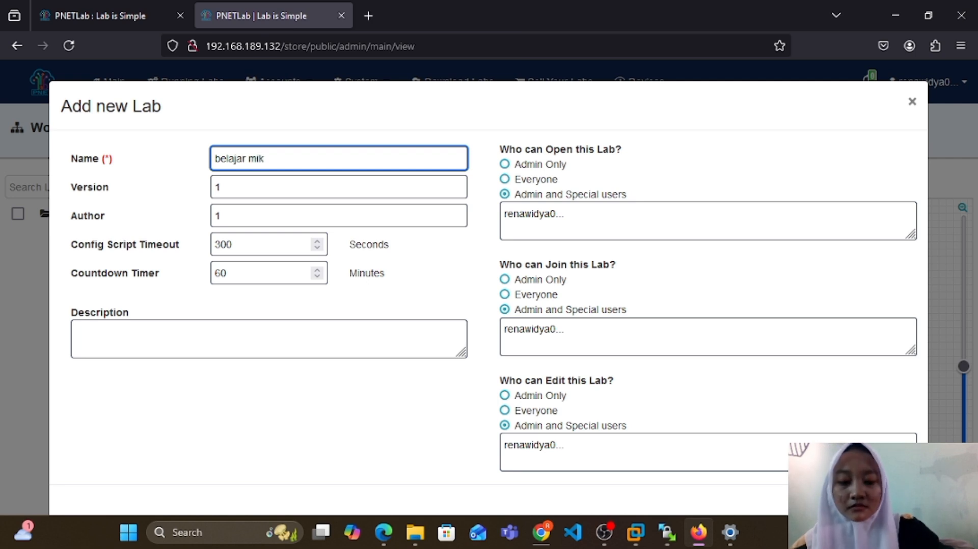
{"action": "type", "text": "rotik"}
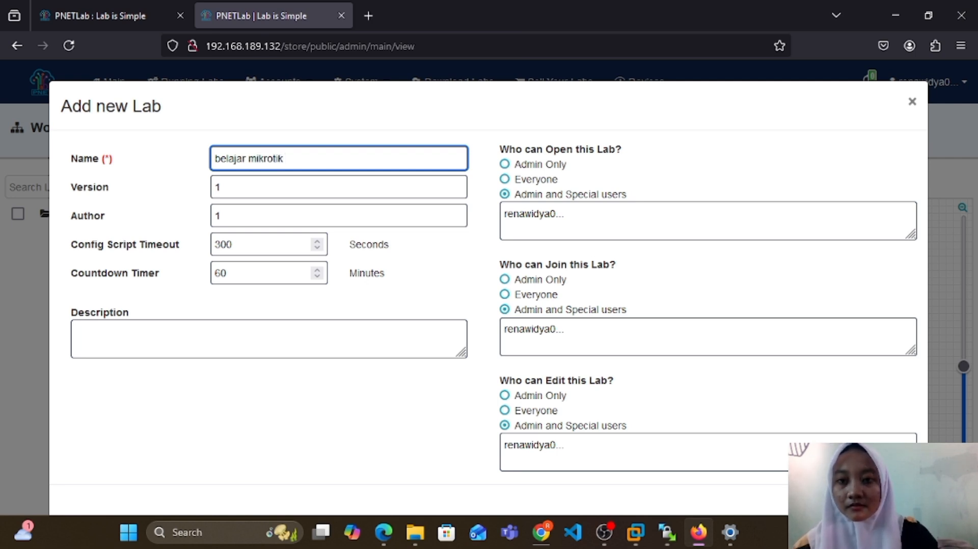
{"action": "type", "text": " dasa"}
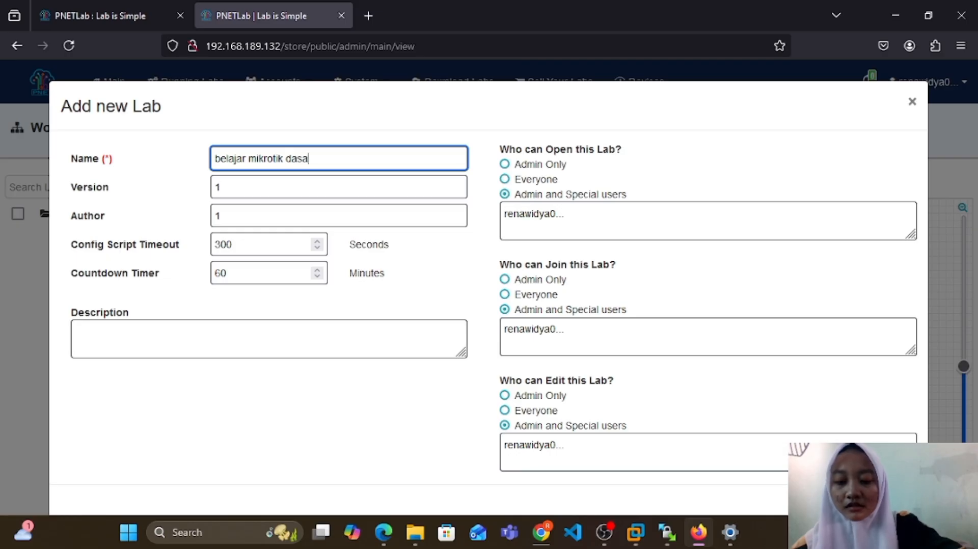
{"action": "type", "text": "r"}
{"action": "scroll", "coordinate": [489, 285], "scroll_direction": "down", "scroll_amount": 1}
{"action": "key", "text": "Return"}
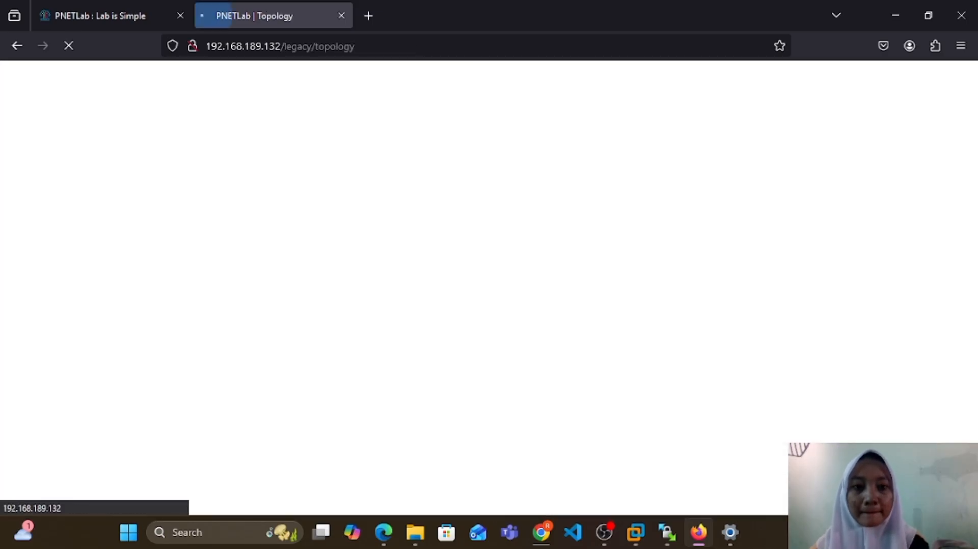
Step: Add a MikroTik RouterOS node with the default settings to the upper-left area of the lab topology
{"action": "right_click", "coordinate": [227, 192]}
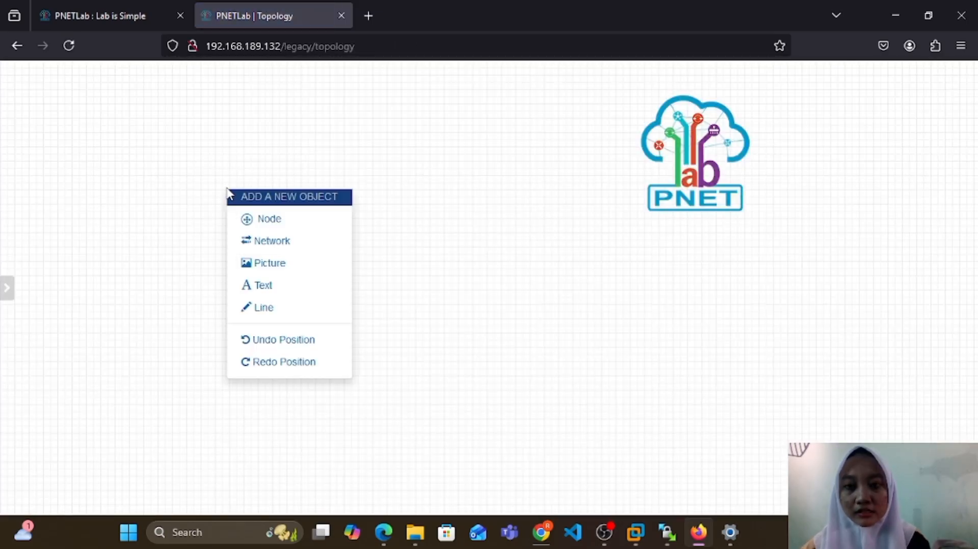
{"action": "left_click", "coordinate": [259, 222]}
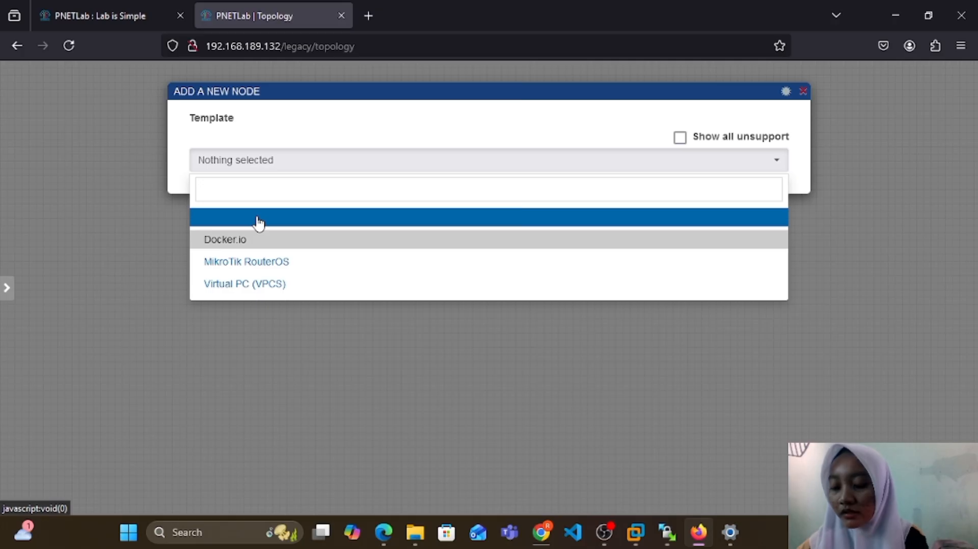
{"action": "left_click", "coordinate": [270, 262]}
{"action": "left_click", "coordinate": [270, 256]}
{"action": "scroll", "coordinate": [338, 391], "scroll_direction": "down", "scroll_amount": 3}
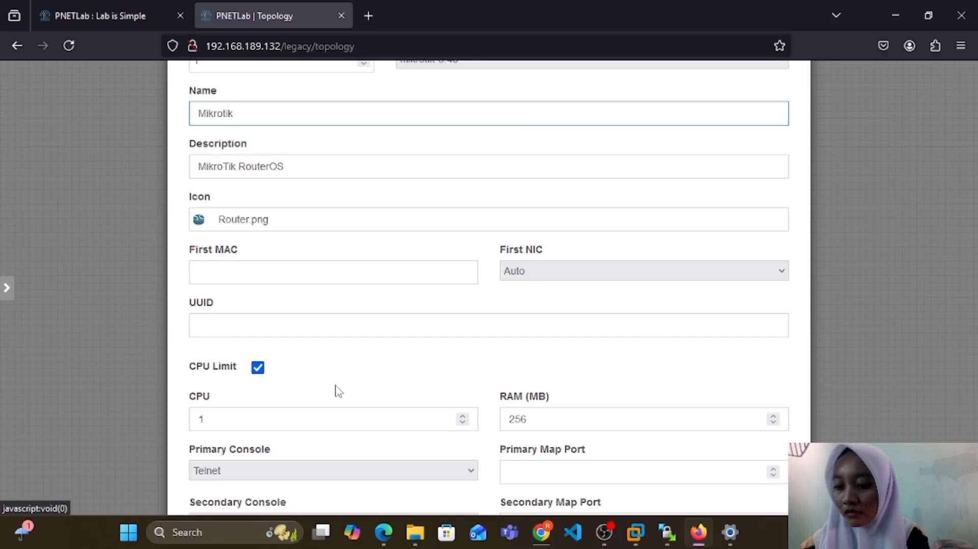
{"action": "scroll", "coordinate": [337, 321], "scroll_direction": "down", "scroll_amount": 8}
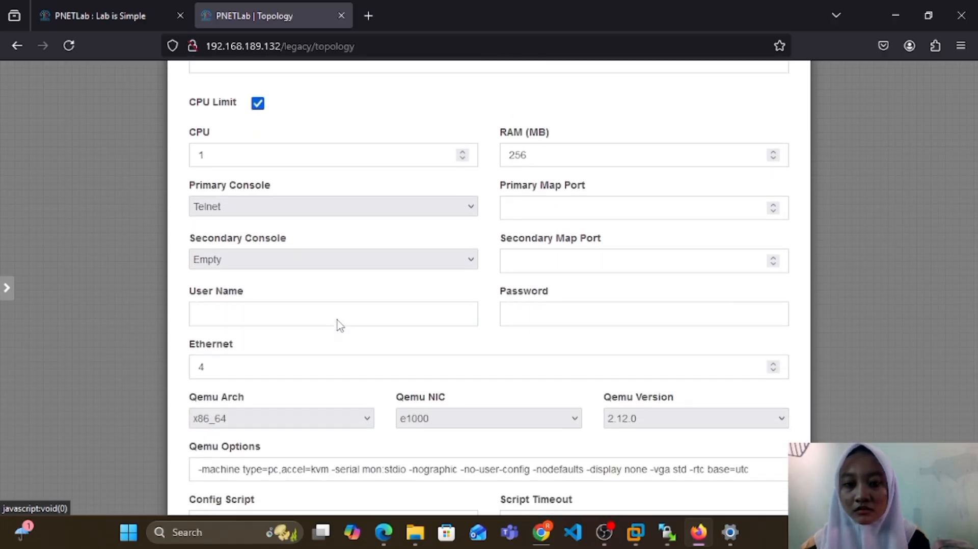
{"action": "scroll", "coordinate": [340, 326], "scroll_direction": "down", "scroll_amount": 1}
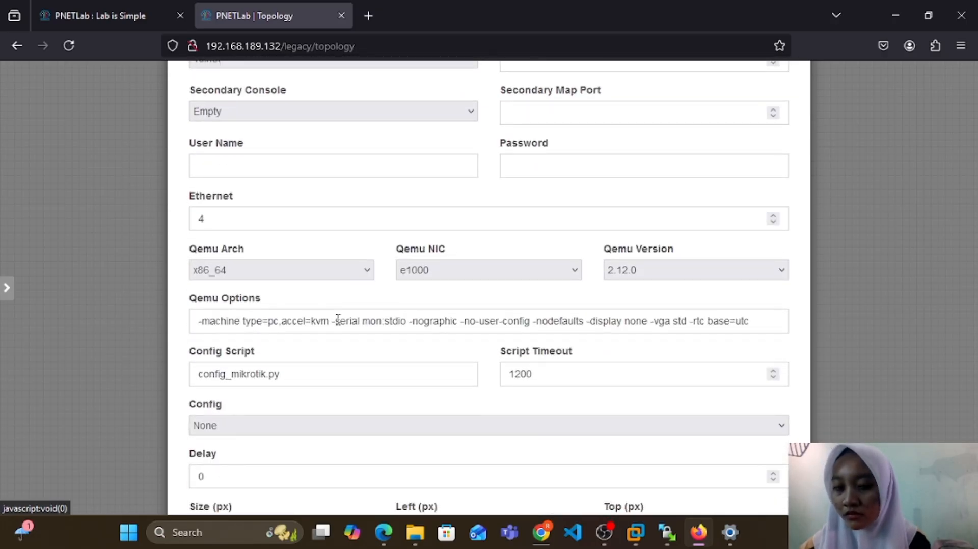
{"action": "scroll", "coordinate": [338, 319], "scroll_direction": "down", "scroll_amount": 2}
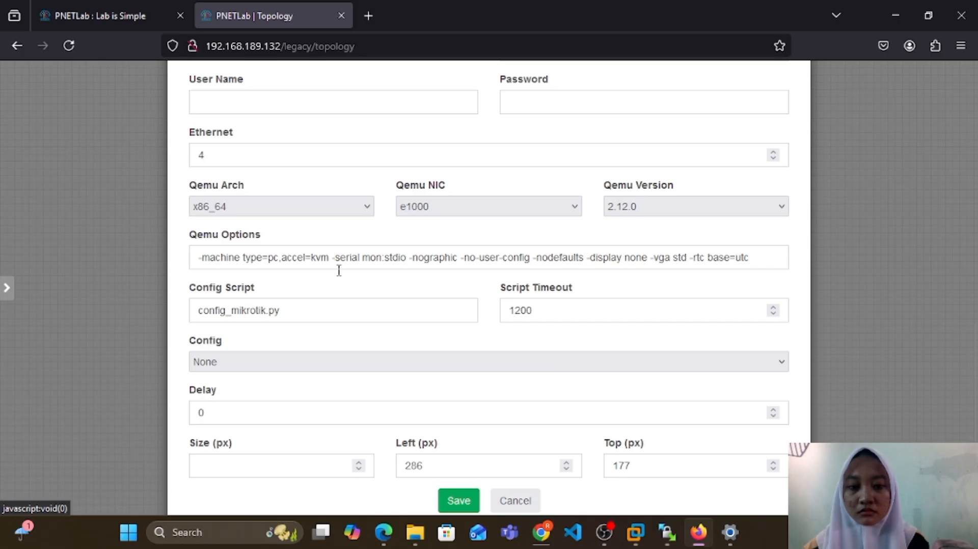
{"action": "left_click", "coordinate": [450, 502]}
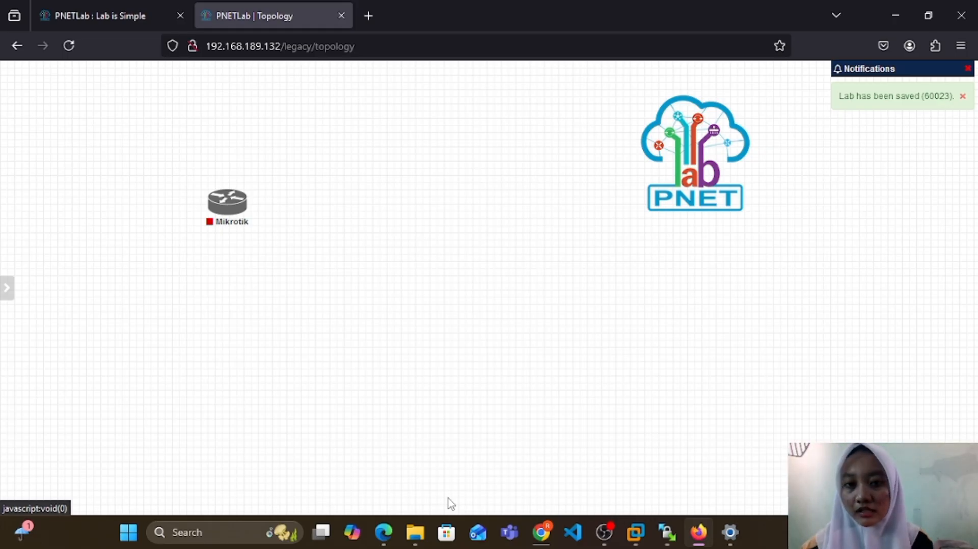
Step: Add a network named ISP of type Management(Cloud0) to the topology, beside the Mikrotik node
{"action": "right_click", "coordinate": [384, 204]}
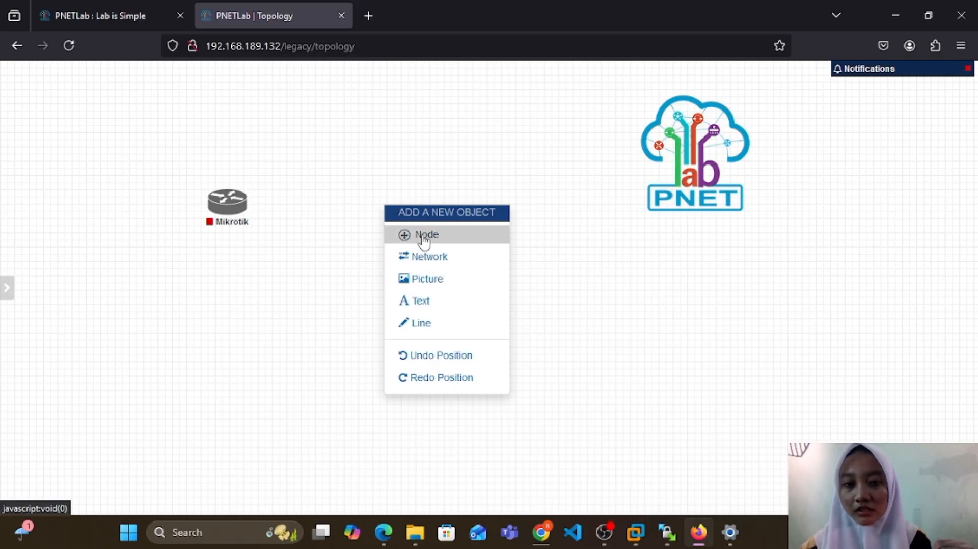
{"action": "left_click", "coordinate": [426, 257]}
{"action": "key", "text": "BackSpace"}
{"action": "key", "text": "BackSpace"}
{"action": "key", "text": "BackSpace"}
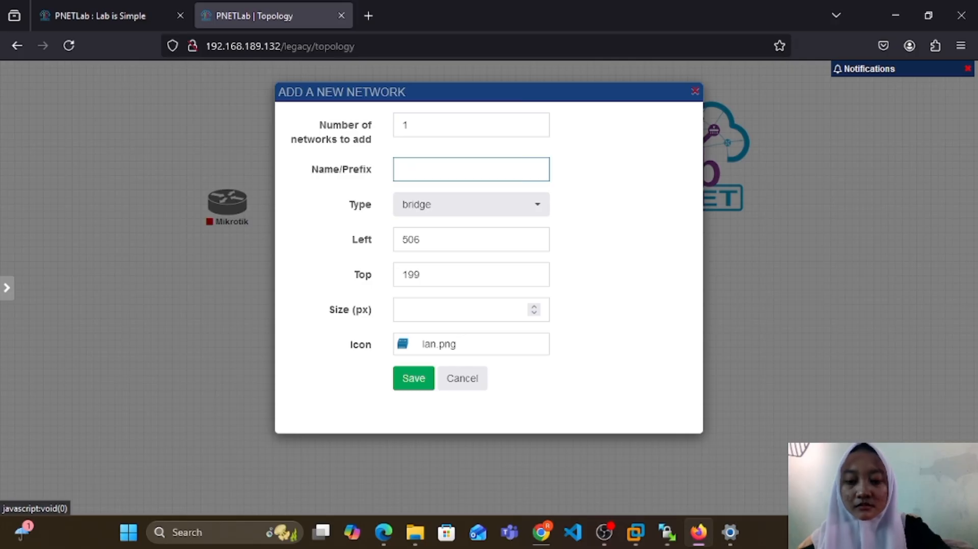
{"action": "type", "text": "ISP"}
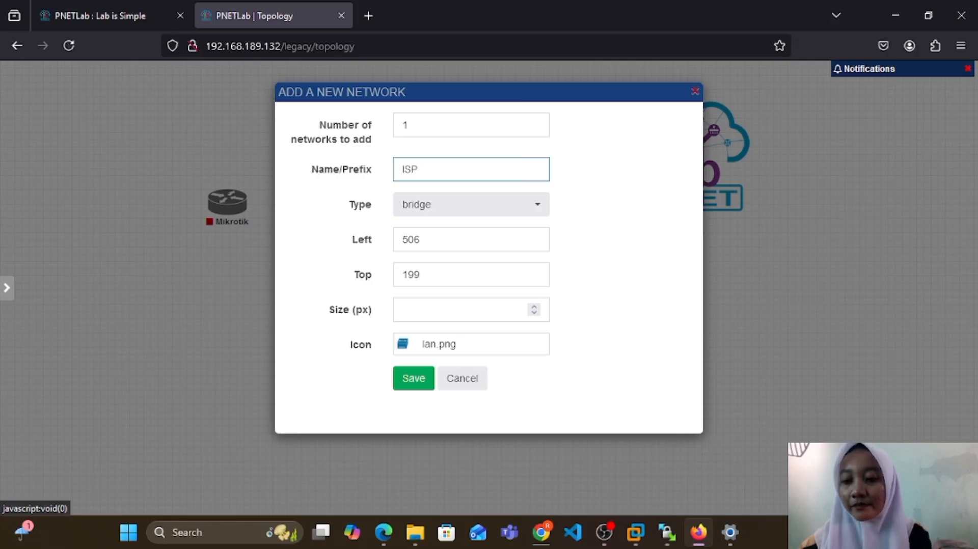
{"action": "left_click", "coordinate": [539, 207]}
{"action": "left_click", "coordinate": [498, 284]}
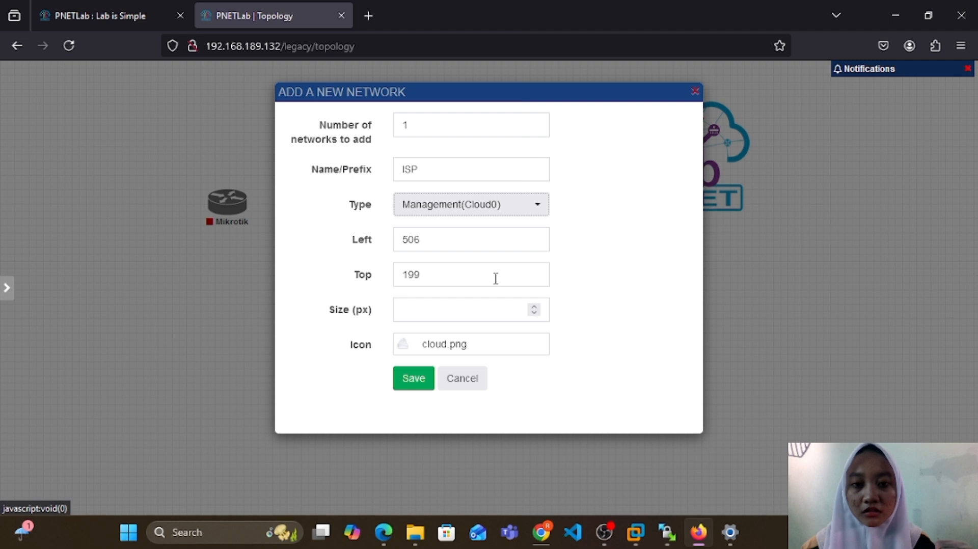
{"action": "left_click", "coordinate": [412, 378]}
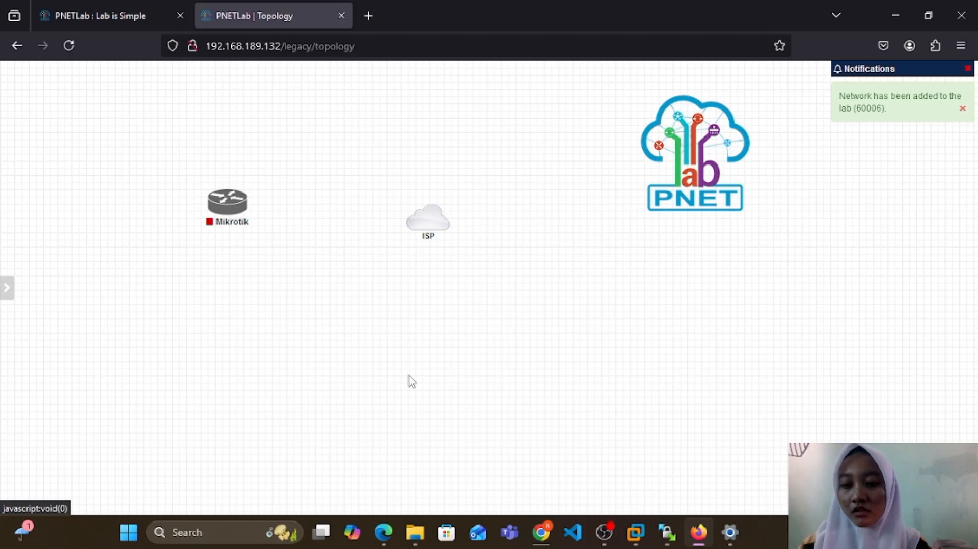
Step: Connect the Mikrotik node's eth1 interface to the ISP cloud
{"action": "mouse_move", "coordinate": [240, 198]}
{"action": "left_click_drag", "start_coordinate": [244, 197], "coordinate": [430, 222]}
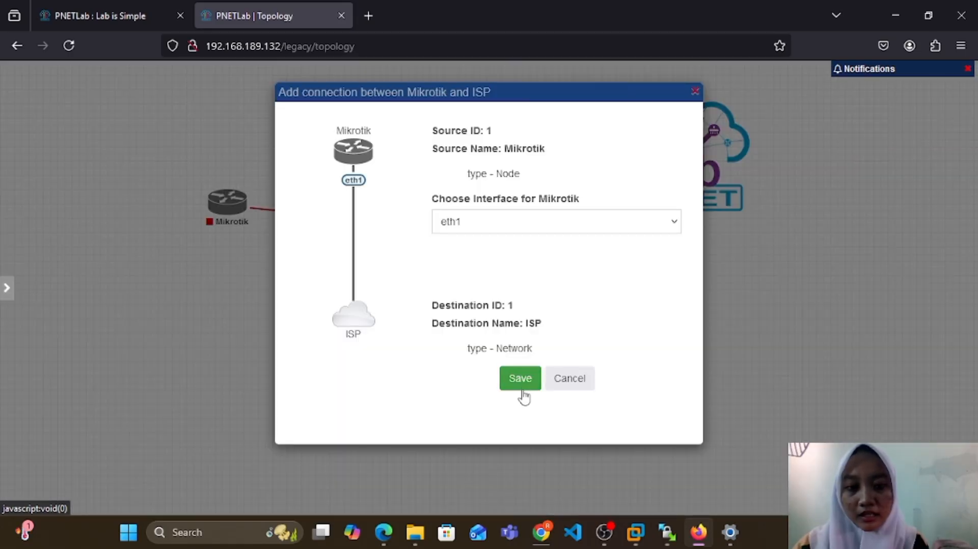
{"action": "left_click", "coordinate": [520, 378]}
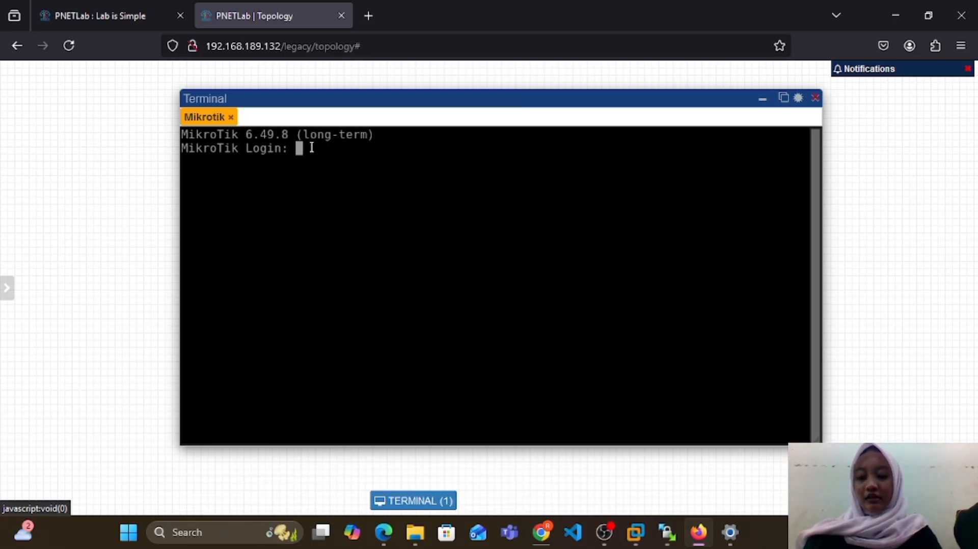
Step: Log in to the MikroTik console as admin with a blank password, decline viewing the software license, and skip the password change
{"action": "type", "text": "admin"}
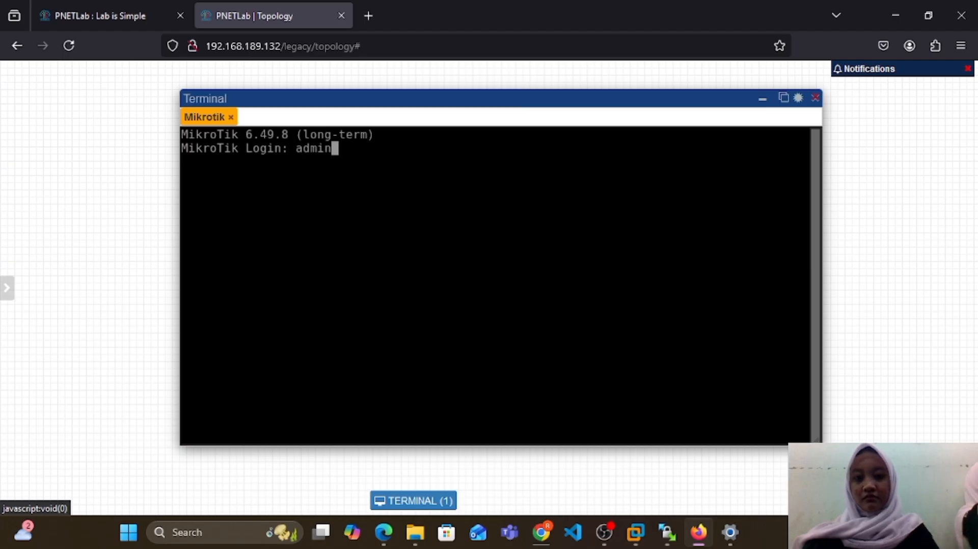
{"action": "key", "text": "Return"}
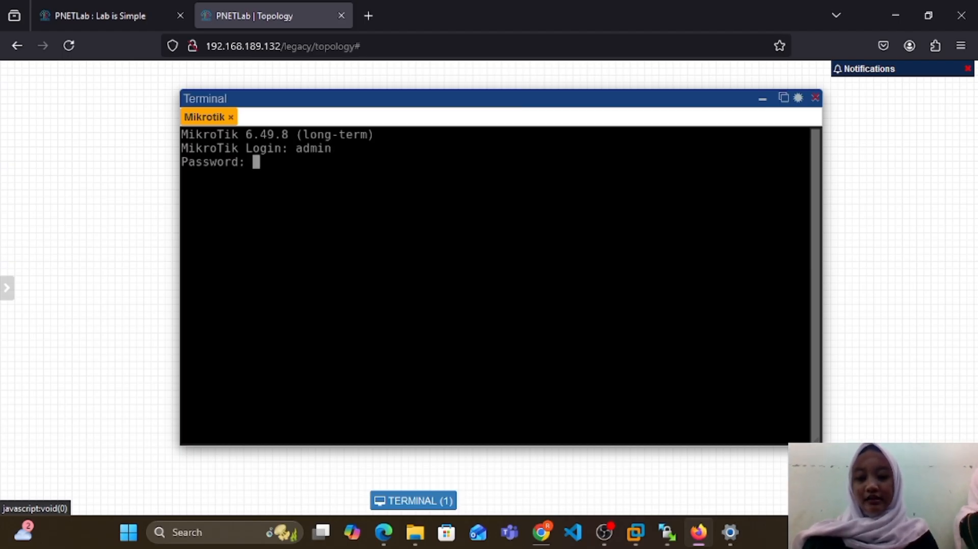
{"action": "key", "text": "Return"}
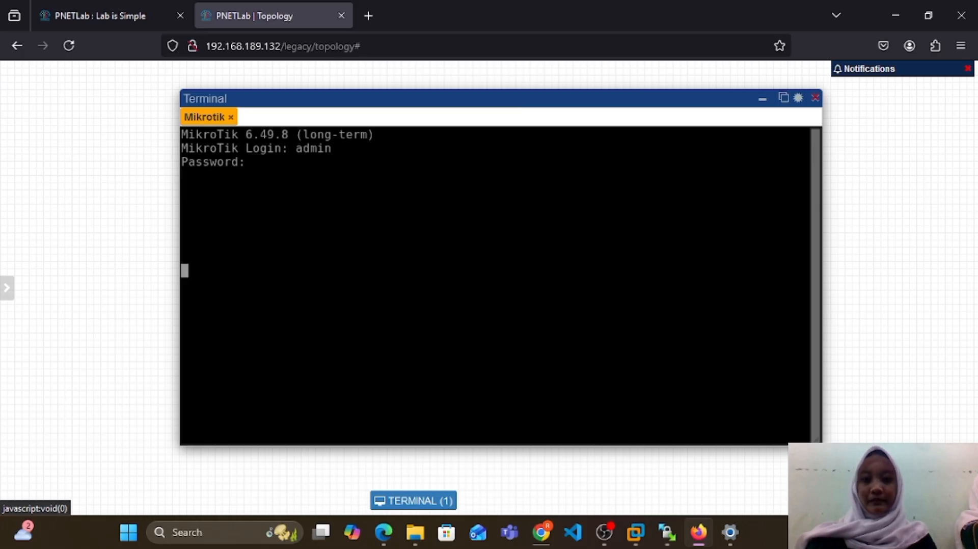
{"action": "type", "text": "n"}
{"action": "key", "text": "ctrl+c"}
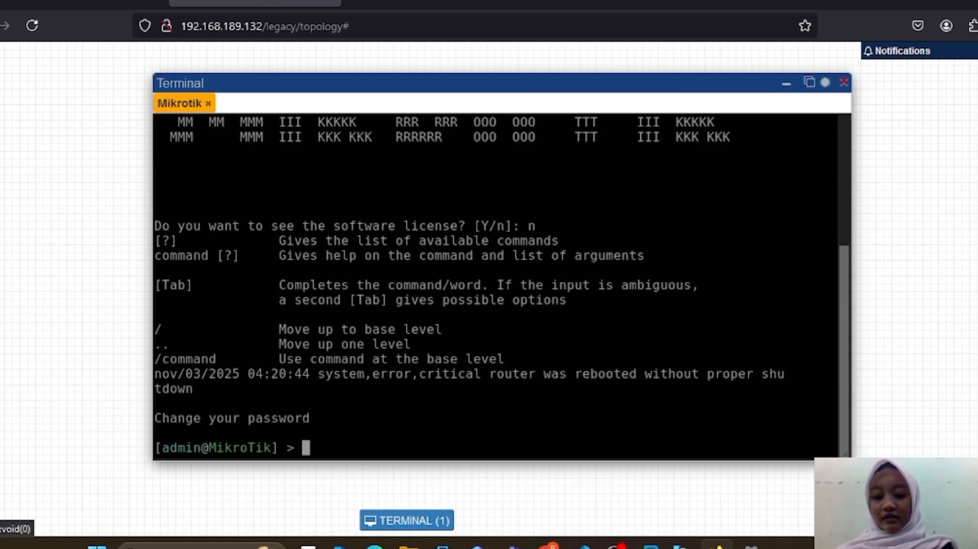
Step: List the router's IP addresses with /ip address print
{"action": "type", "text": "/ip"}
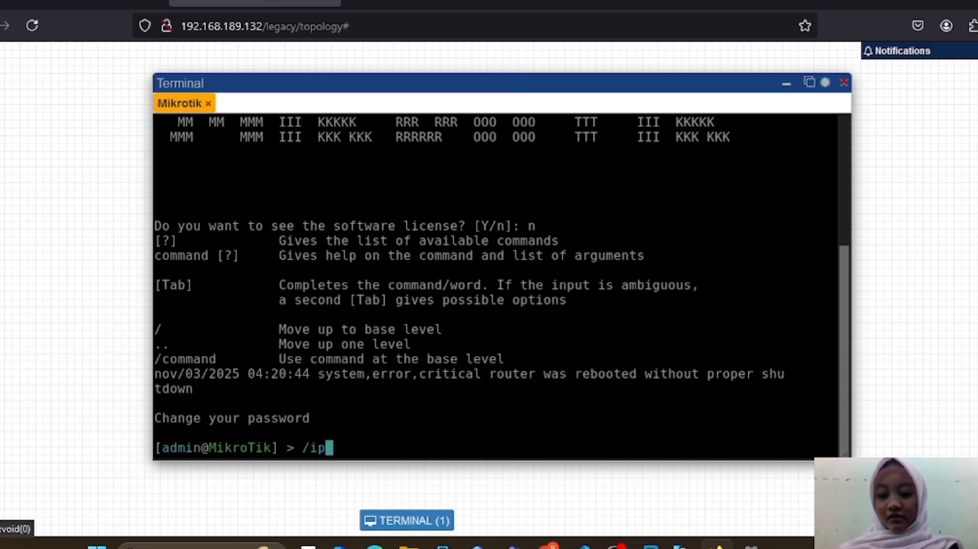
{"action": "type", "text": " address"}
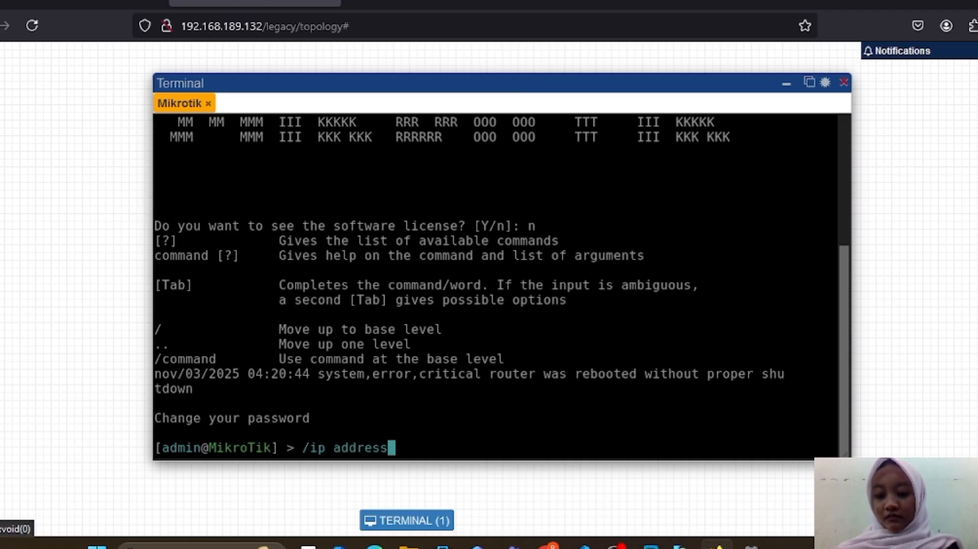
{"action": "type", "text": " print"}
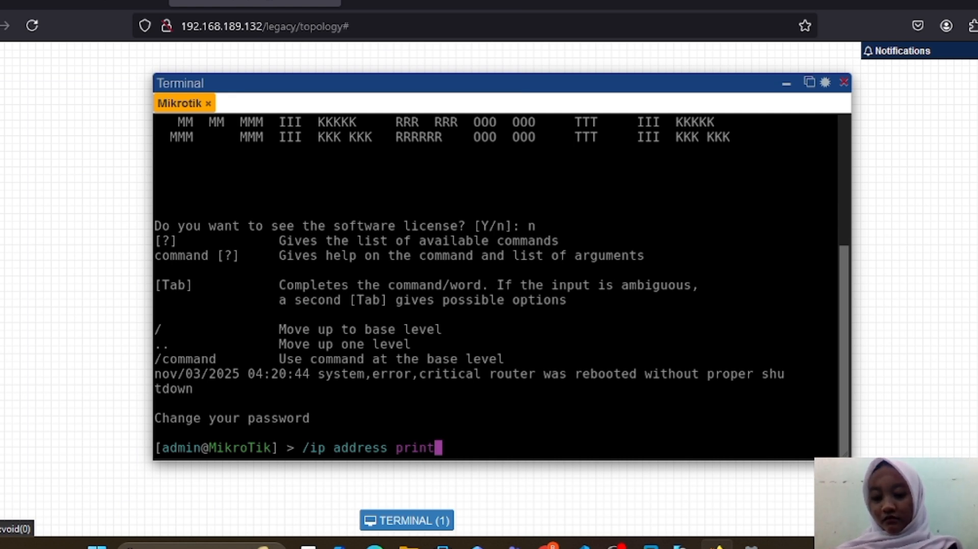
{"action": "key", "text": "Return"}
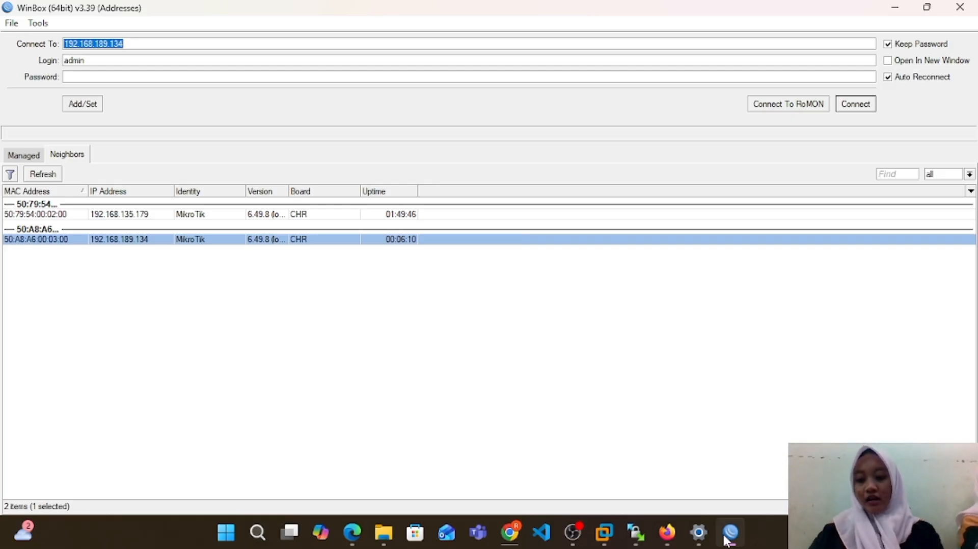
Step: In WinBox, connect to the router at 192.168.189.134 as admin and open the ether1 entry in its IP address list
{"action": "left_click", "coordinate": [856, 104]}
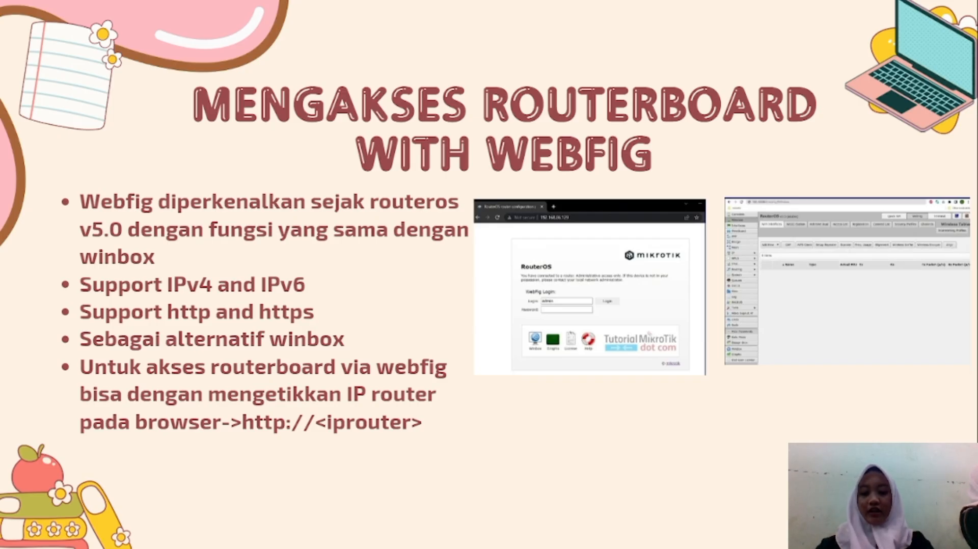
{"action": "key", "text": "alt+Tab"}
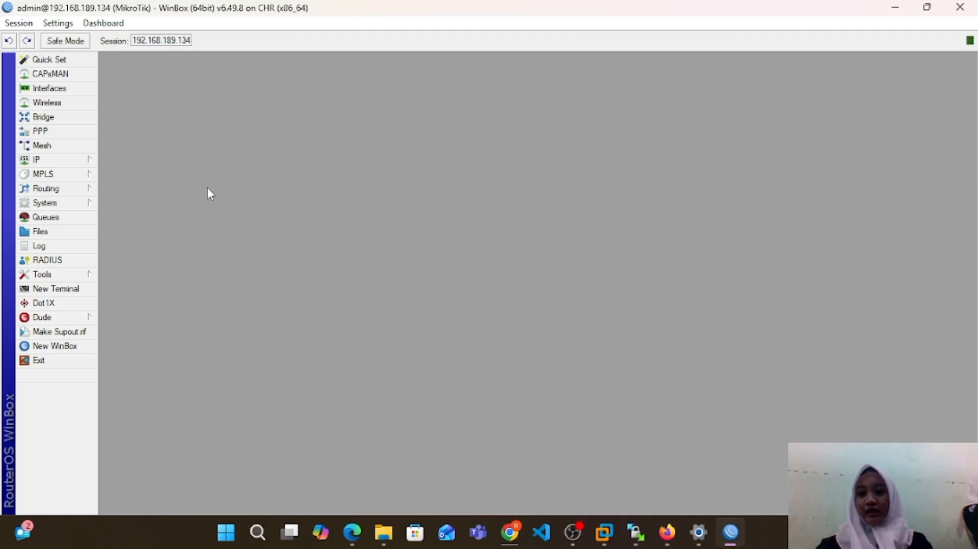
{"action": "left_click", "coordinate": [71, 157]}
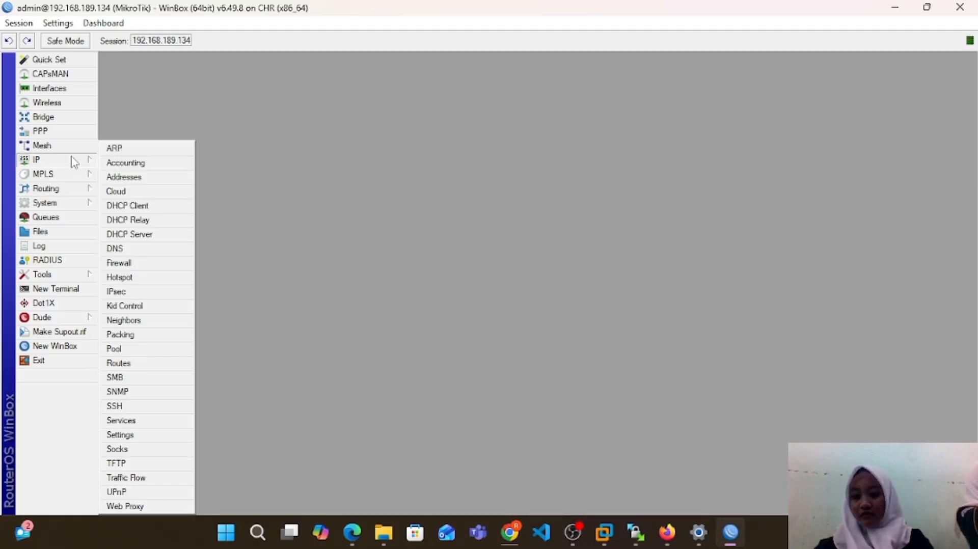
{"action": "left_click", "coordinate": [121, 177]}
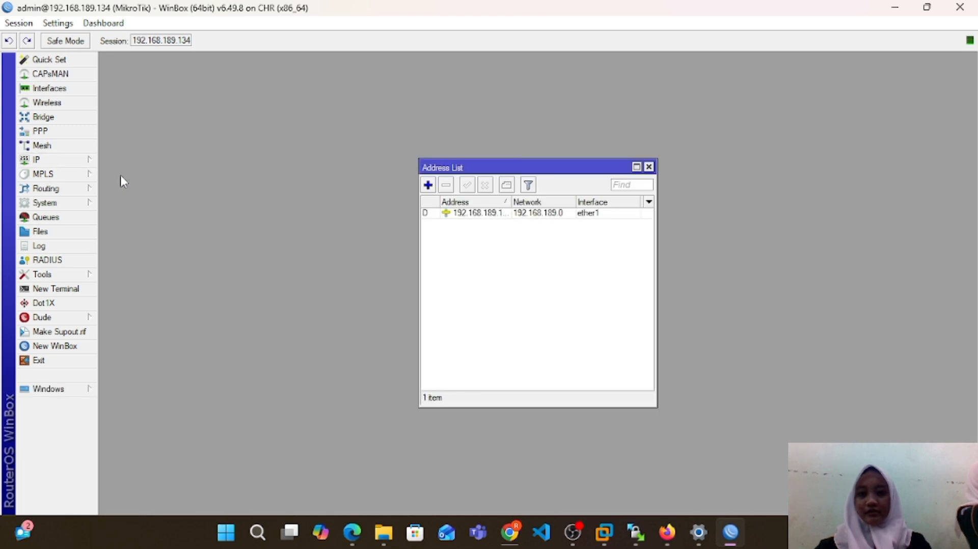
{"action": "double_click", "coordinate": [490, 213]}
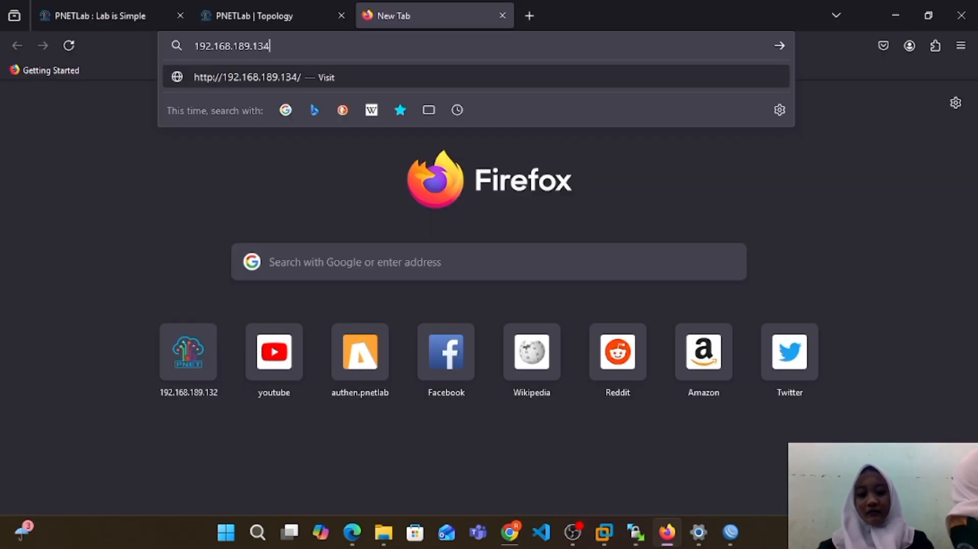
Step: Load the router's web interface at 192.168.189.134 in Firefox, and open Quick Set in the WinBox session
{"action": "key", "text": "Return"}
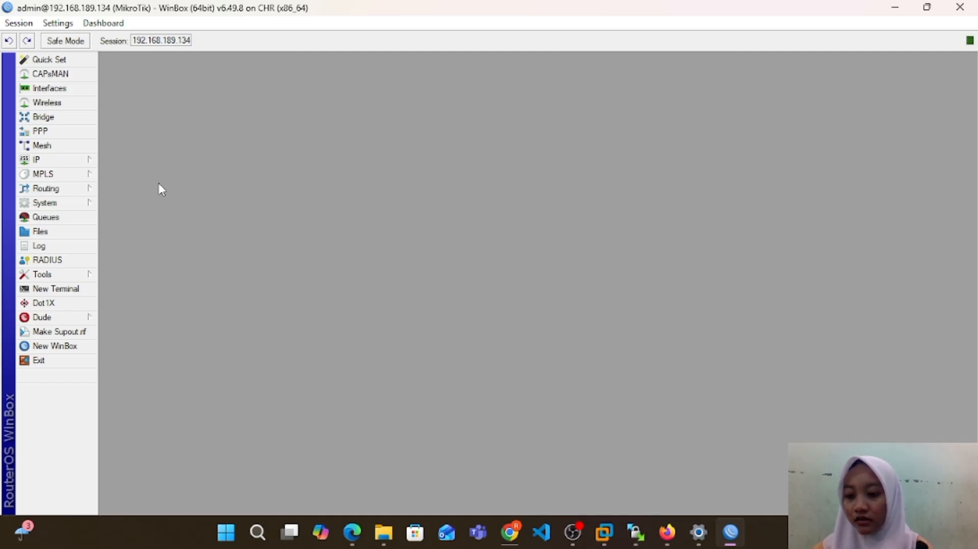
{"action": "left_click", "coordinate": [44, 58]}
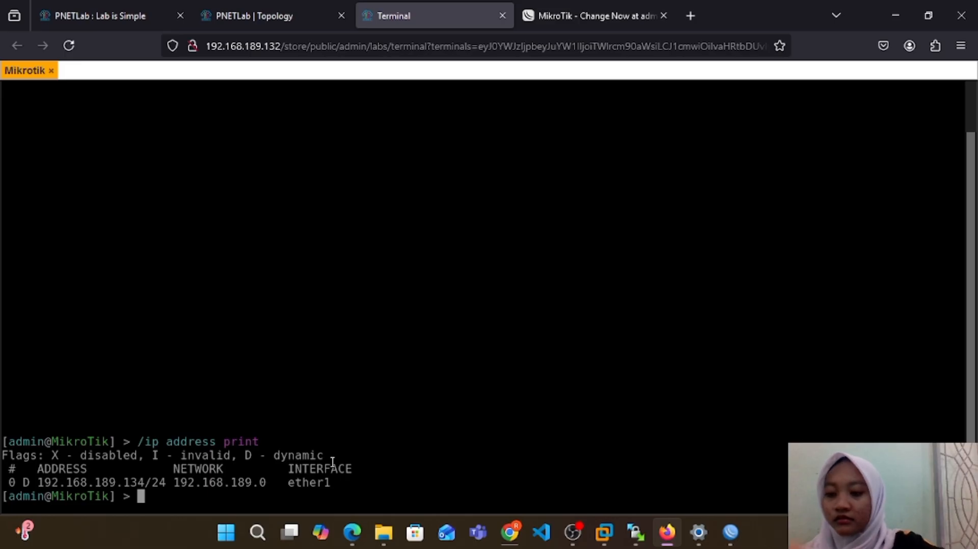
Step: In the Mikrotik terminal in Firefox, enter the ip service level and print the list of router services
{"action": "type", "text": "ip"}
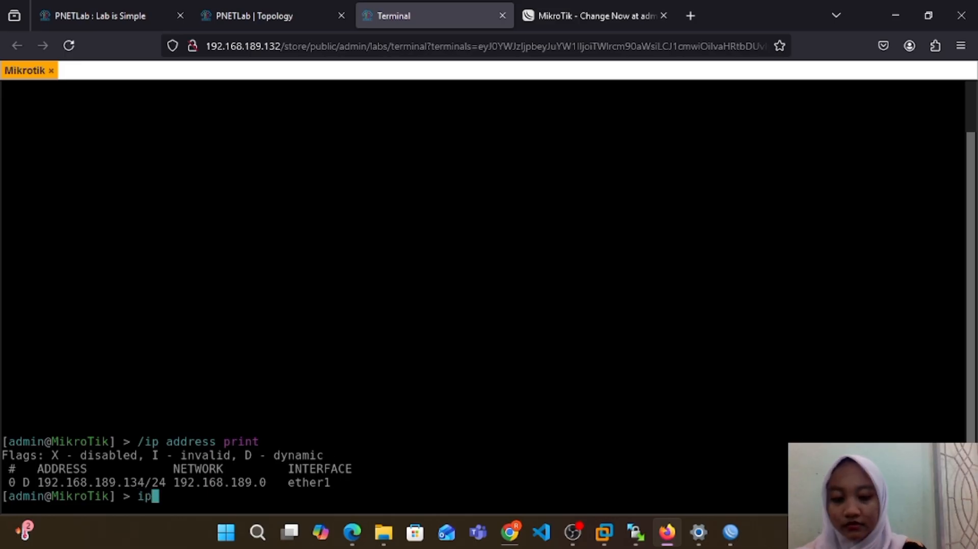
{"action": "key", "text": "Return"}
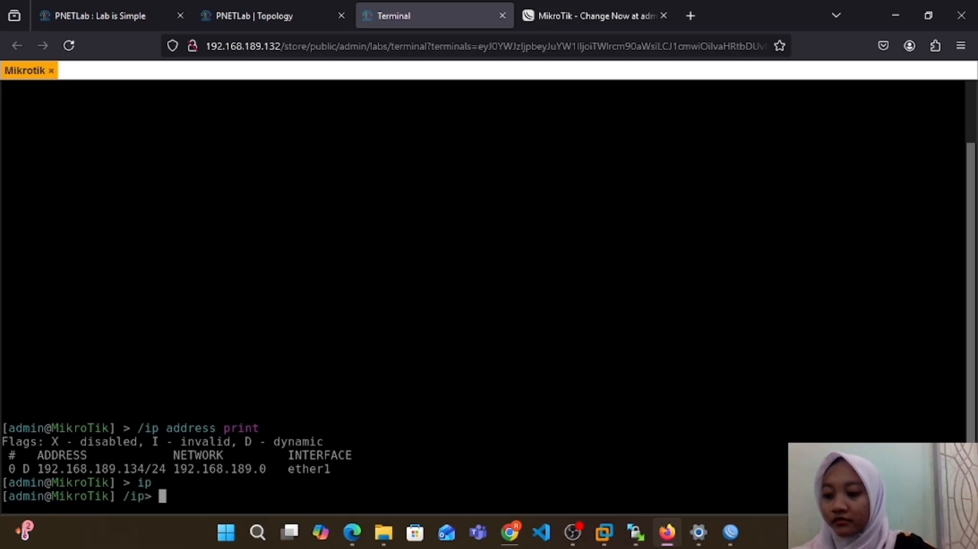
{"action": "type", "text": "service"}
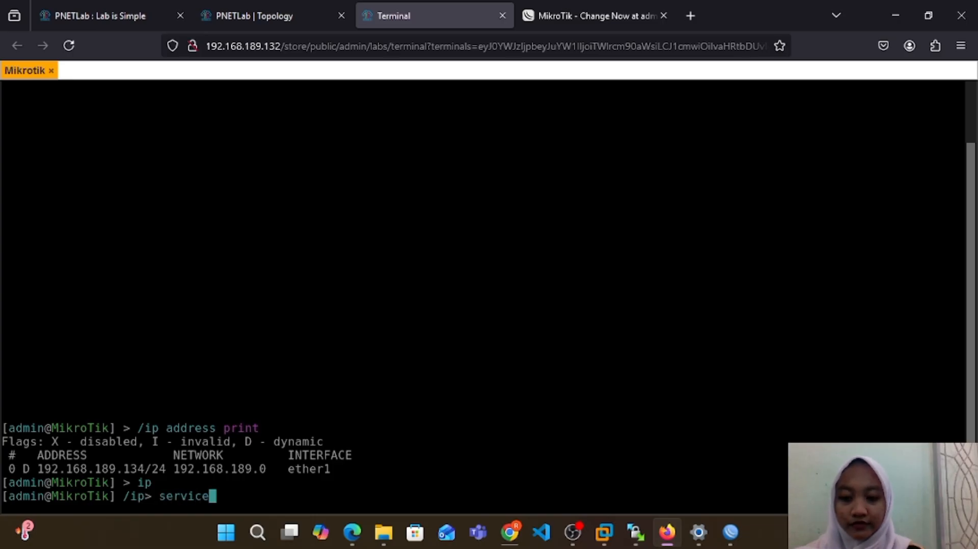
{"action": "key", "text": "Return"}
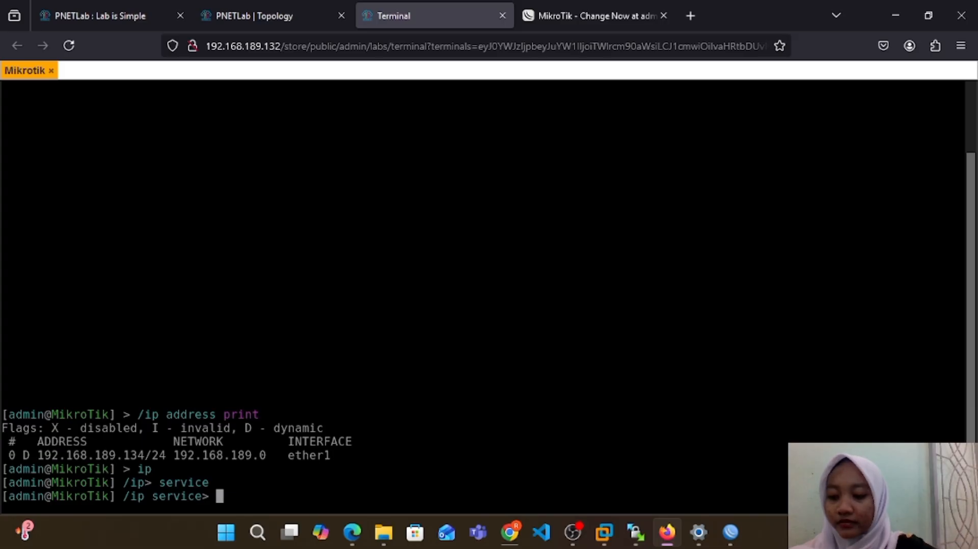
{"action": "type", "text": "print"}
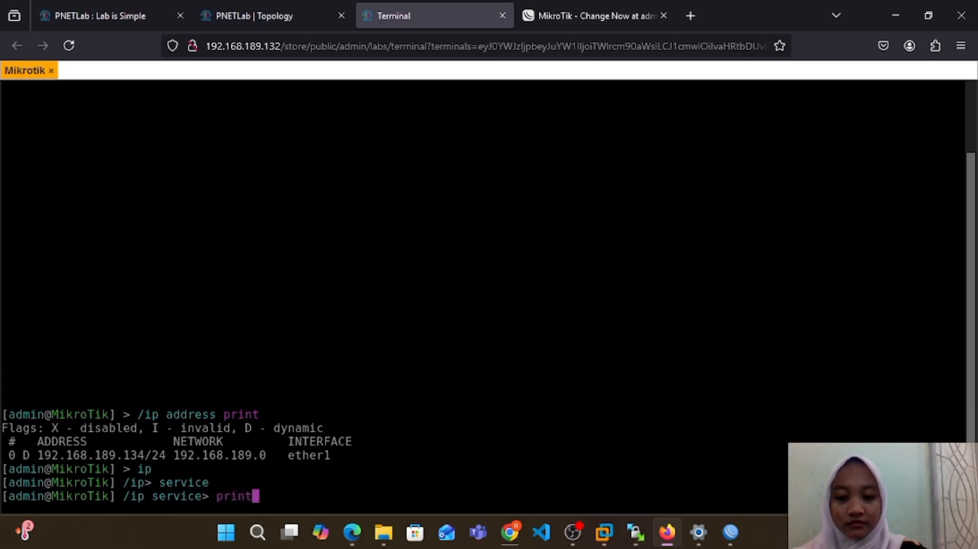
{"action": "key", "text": "Return"}
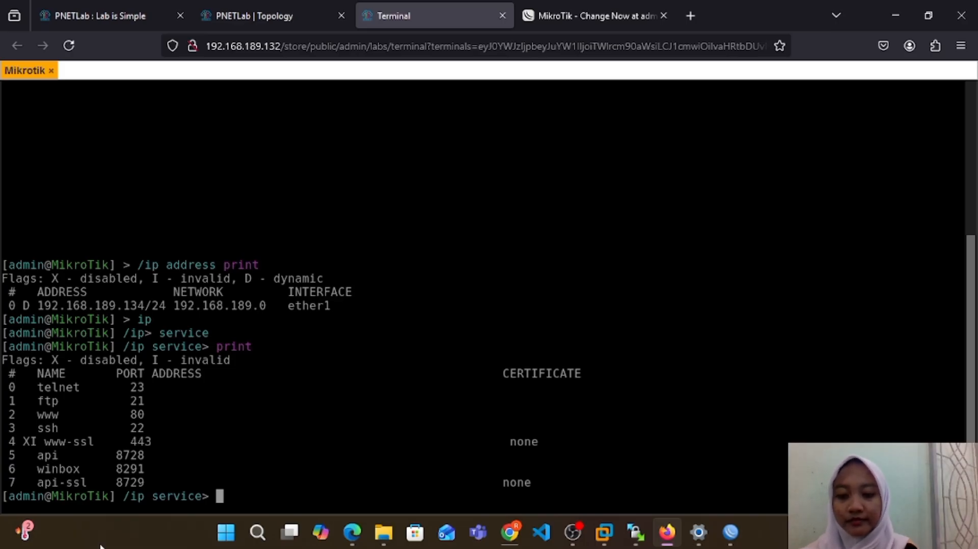
Step: Open Programs and Features in the Windows Control Panel
{"action": "left_click", "coordinate": [257, 533]}
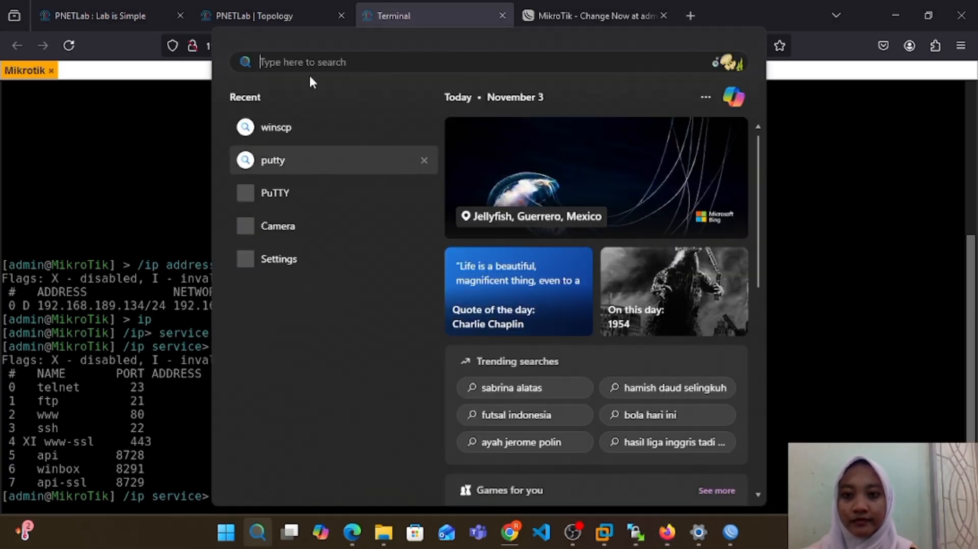
{"action": "type", "text": "contr"}
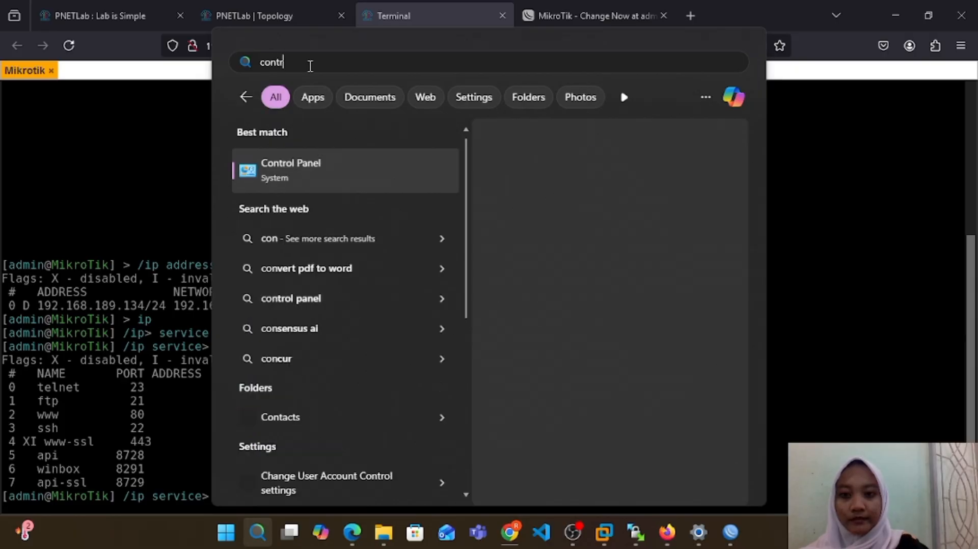
{"action": "left_click", "coordinate": [344, 173]}
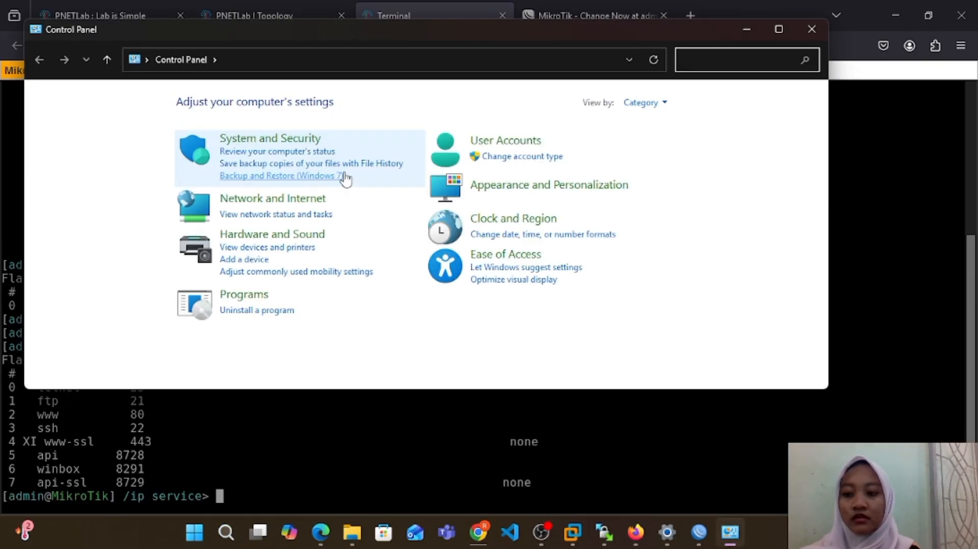
{"action": "left_click", "coordinate": [250, 296]}
{"action": "left_click", "coordinate": [265, 102]}
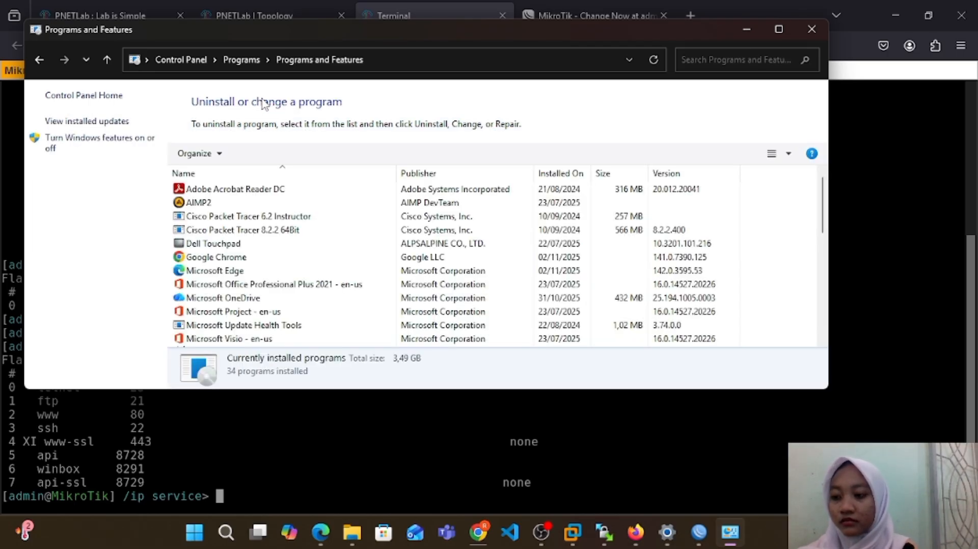
Step: Open the Windows Features list, toggle an optional feature further down the list, and apply the selection
{"action": "left_click", "coordinate": [108, 144]}
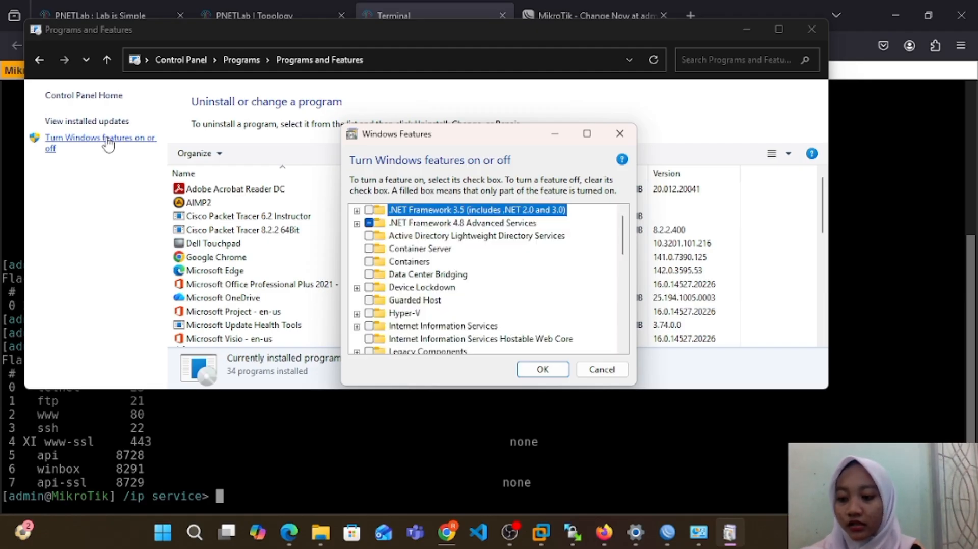
{"action": "scroll", "coordinate": [458, 286], "scroll_direction": "down", "scroll_amount": 6}
{"action": "left_click", "coordinate": [368, 287]}
{"action": "left_click", "coordinate": [543, 371]}
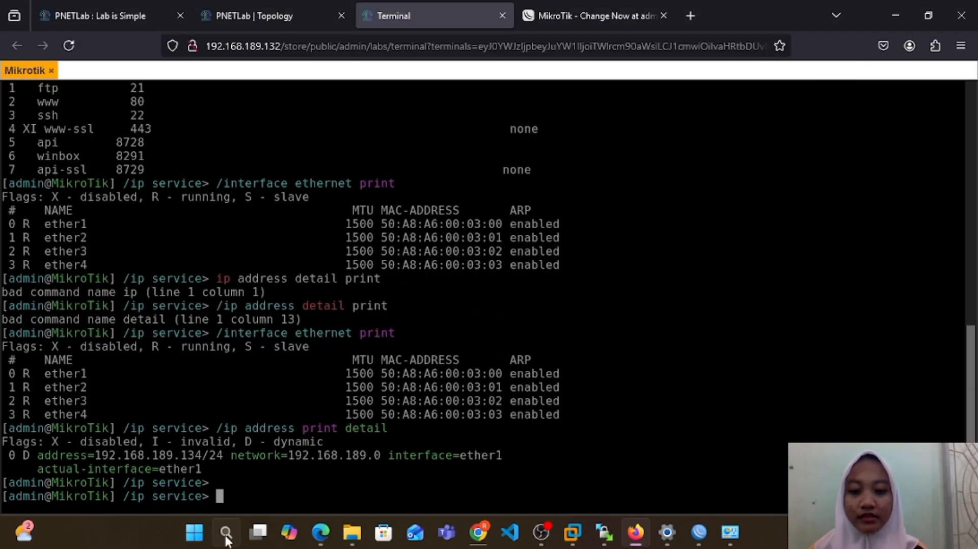
Step: Find the Windows Command Prompt and start it as administrator
{"action": "left_click", "coordinate": [226, 531]}
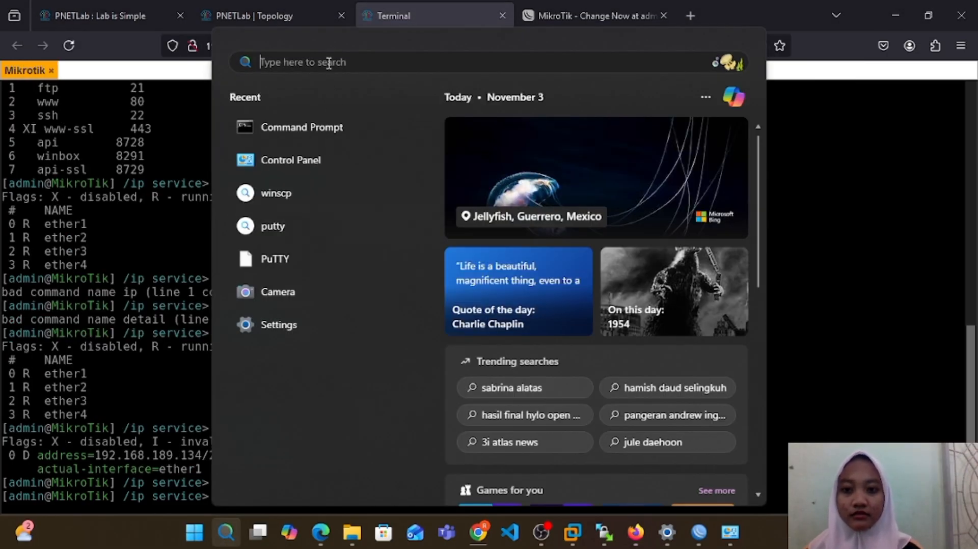
{"action": "type", "text": "cmd"}
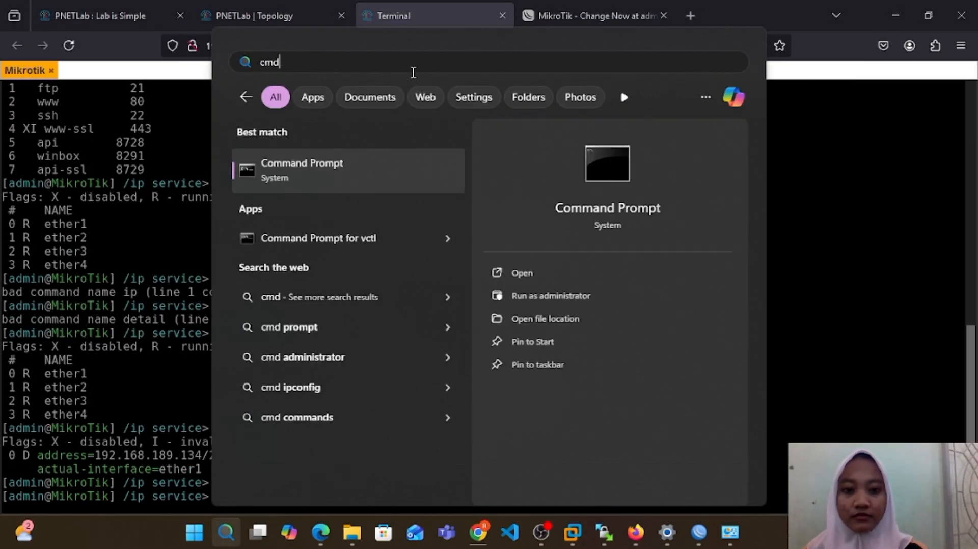
{"action": "left_click", "coordinate": [560, 294]}
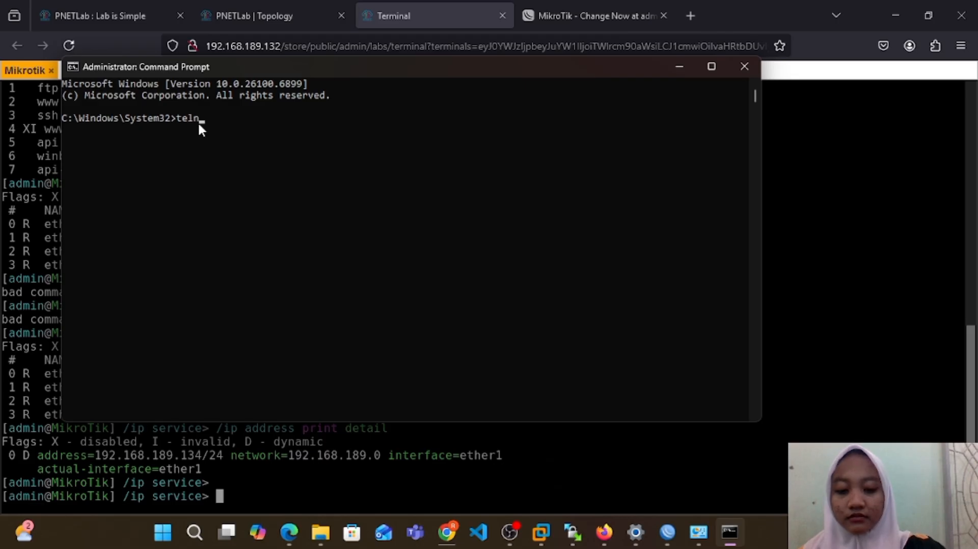
Step: Start a Telnet connection to the router at 192.168.189.134 from the Command Prompt
{"action": "type", "text": "telnet 1"}
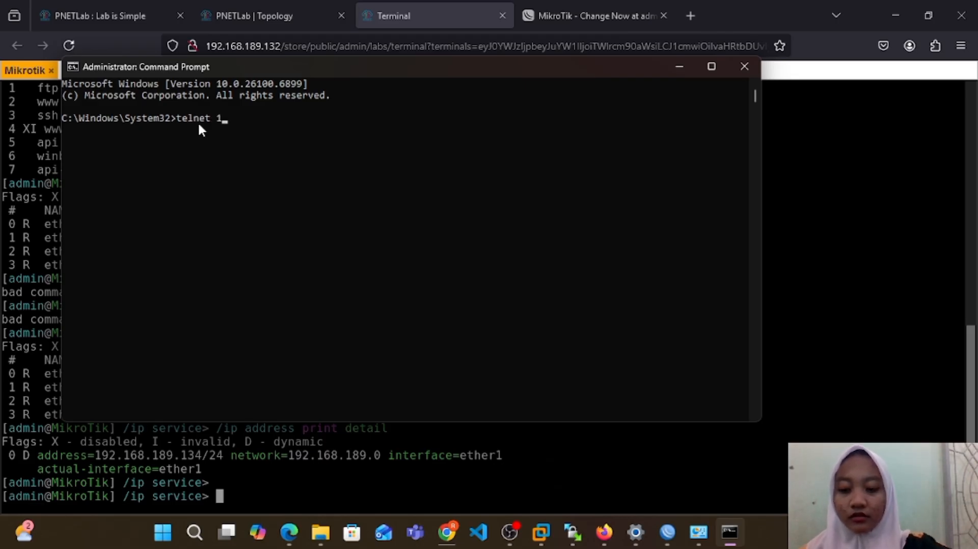
{"action": "type", "text": "92.1"}
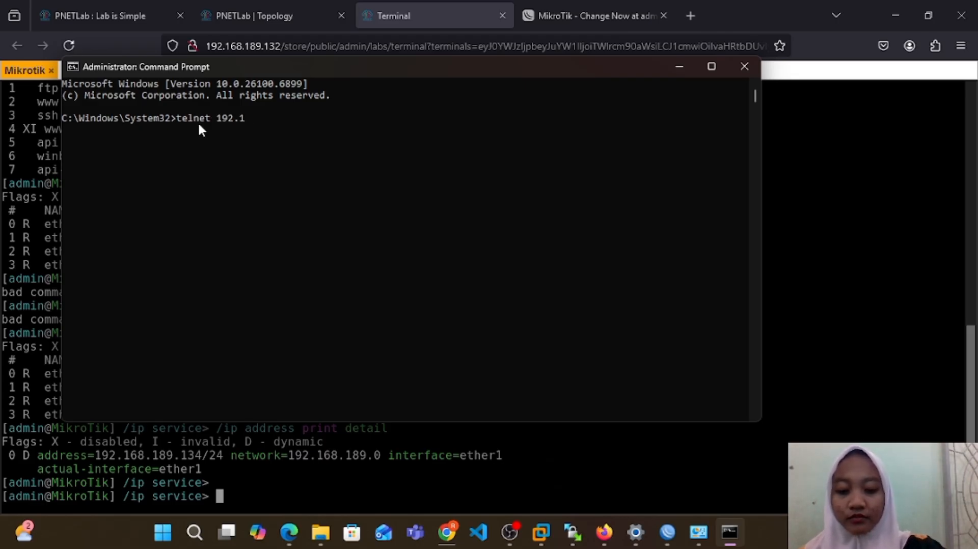
{"action": "type", "text": "68.1"}
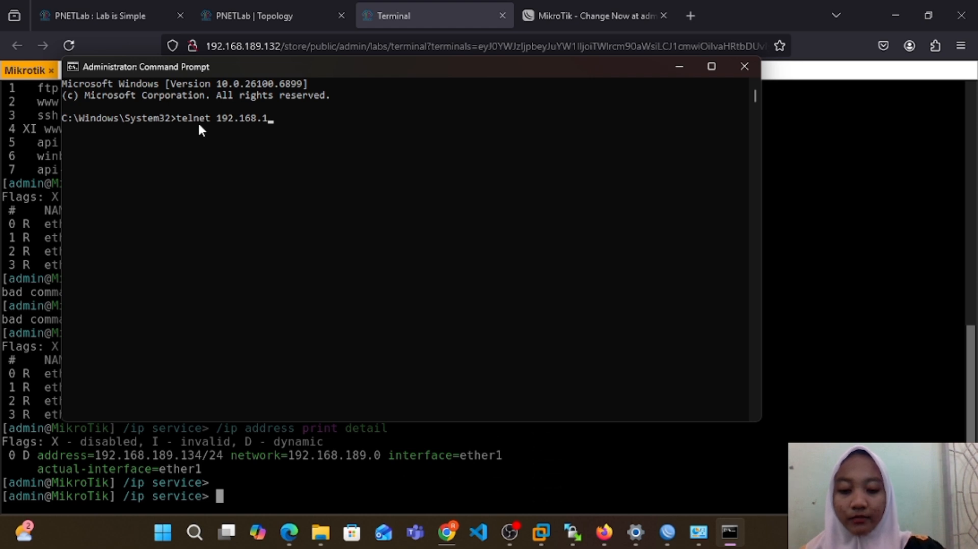
{"action": "type", "text": "89."}
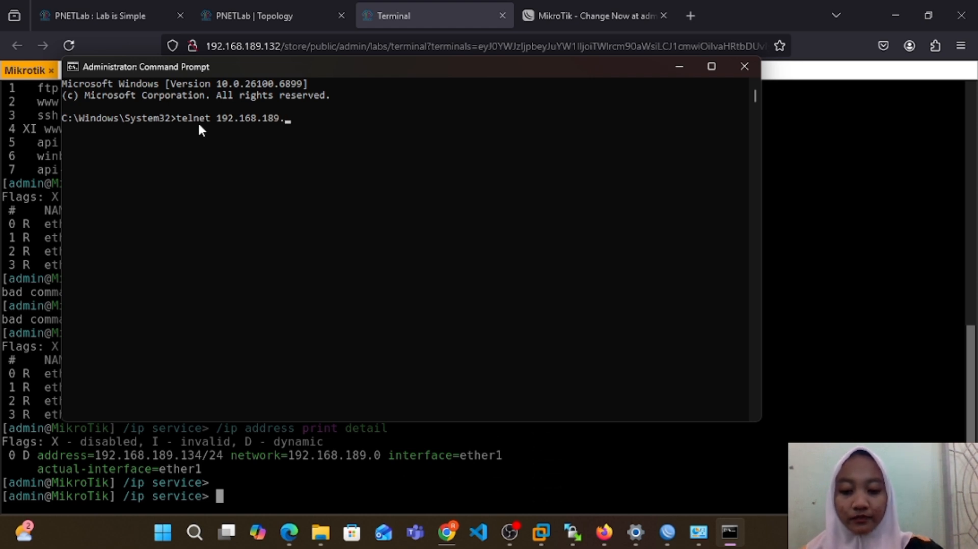
{"action": "type", "text": "13"}
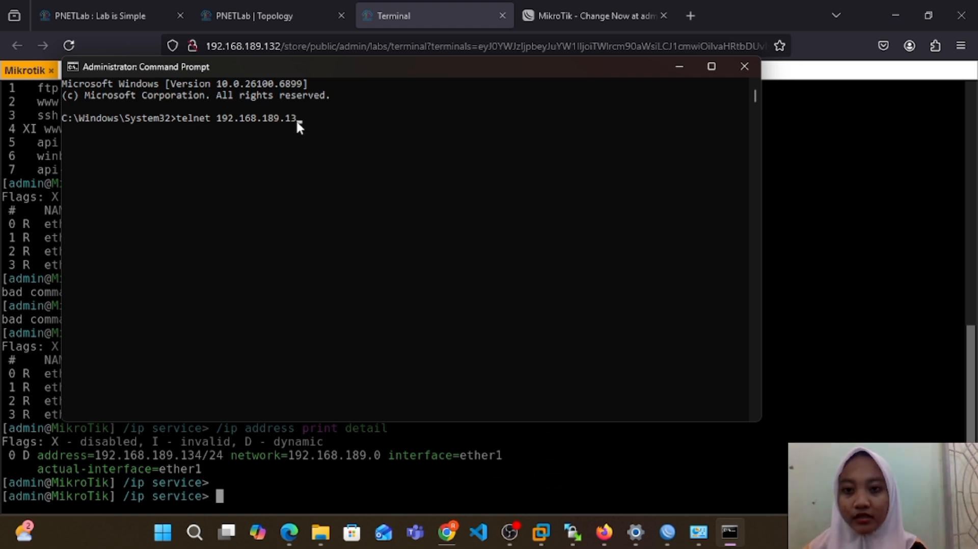
{"action": "left_click", "coordinate": [296, 120]}
{"action": "type", "text": "4"}
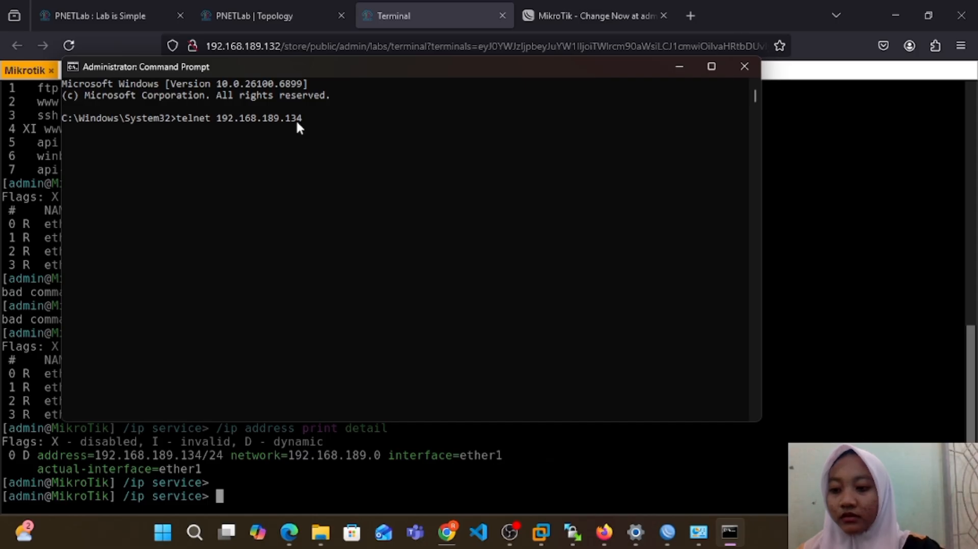
{"action": "key", "text": "Return"}
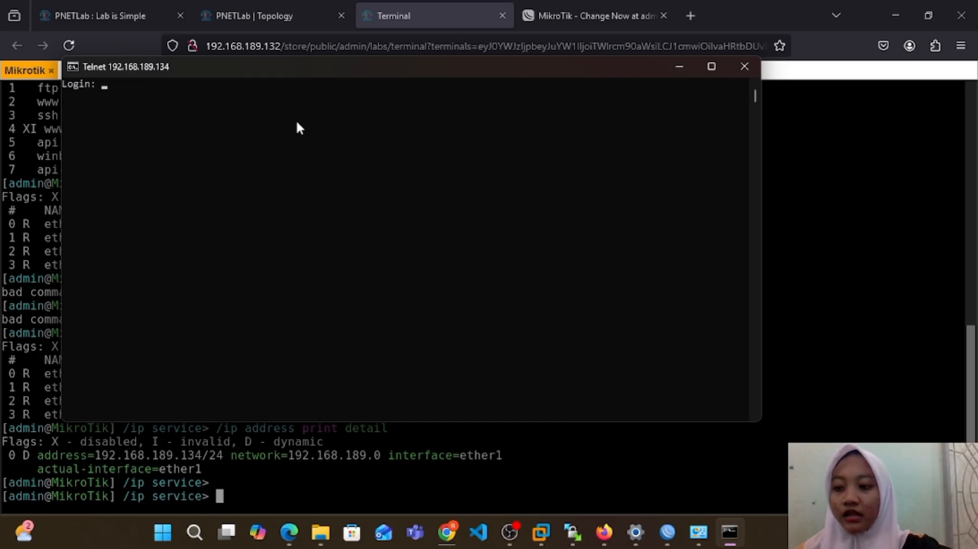
Step: Log in to the Telnet session as admin with a blank password, and skip setting a new password
{"action": "type", "text": "ad"}
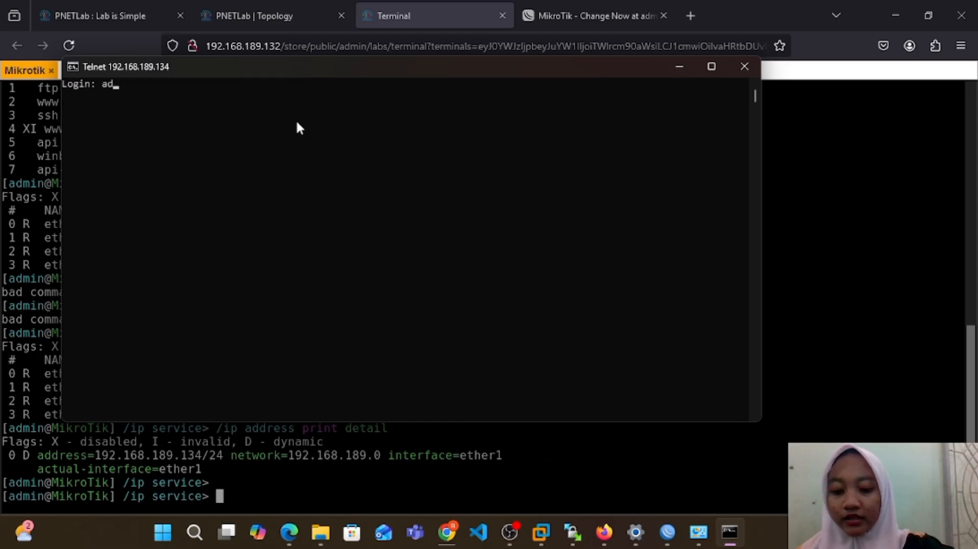
{"action": "type", "text": "min"}
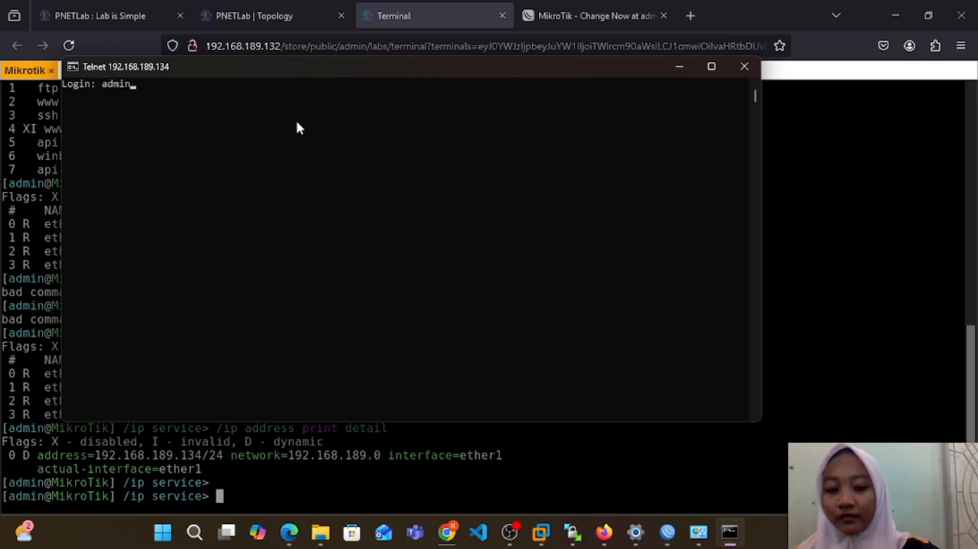
{"action": "key", "text": "Return"}
{"action": "key", "text": "Return"}
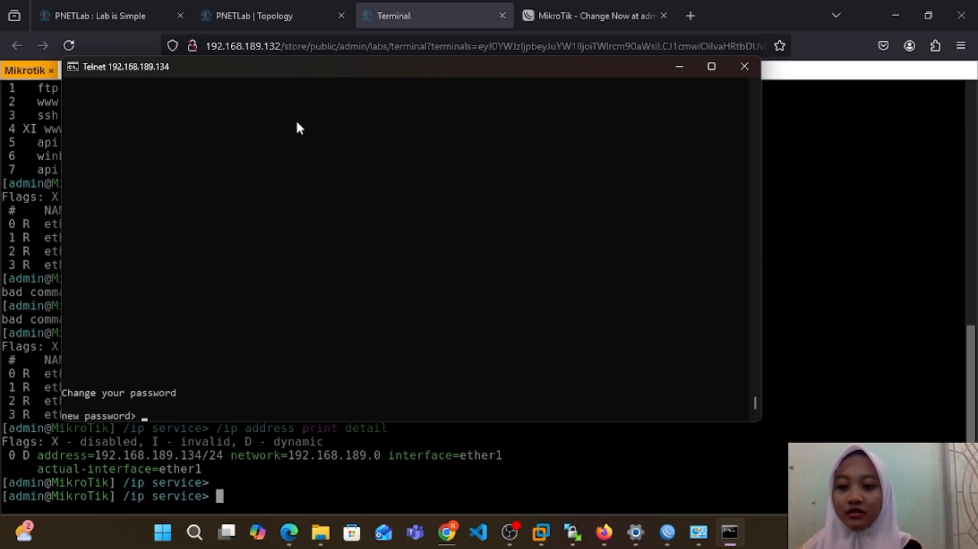
{"action": "key", "text": "Return"}
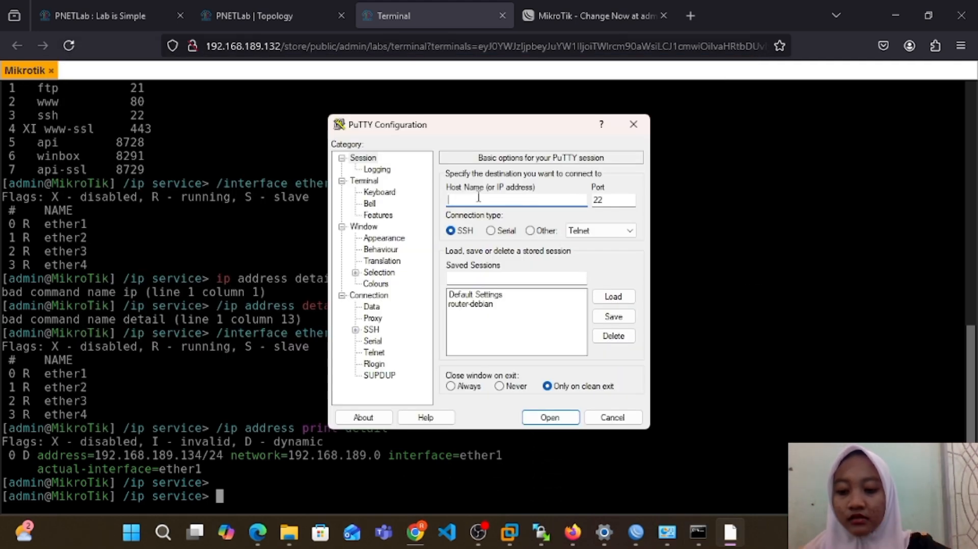
Step: In PuTTY, open an SSH connection to host 192.168.189.134 on port 22
{"action": "type", "text": "192.1"}
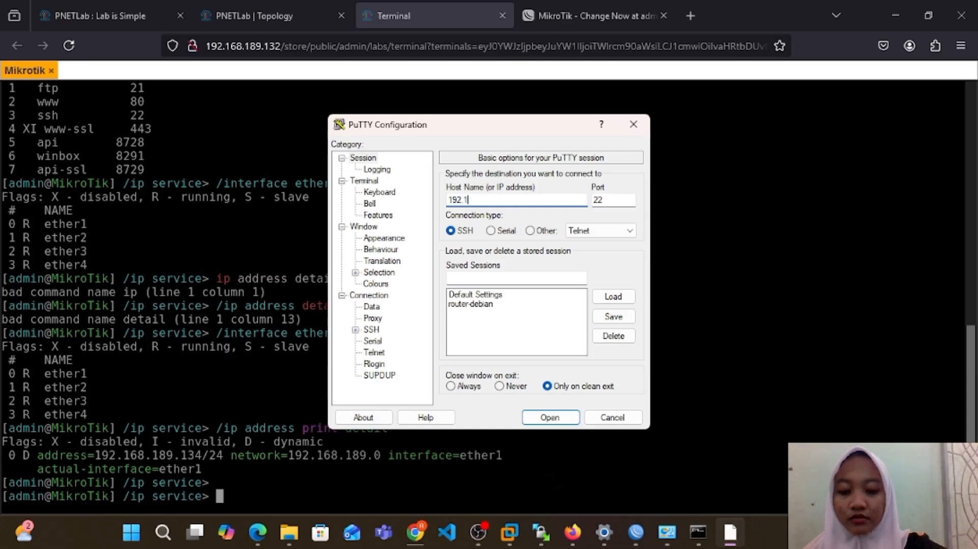
{"action": "type", "text": "68."}
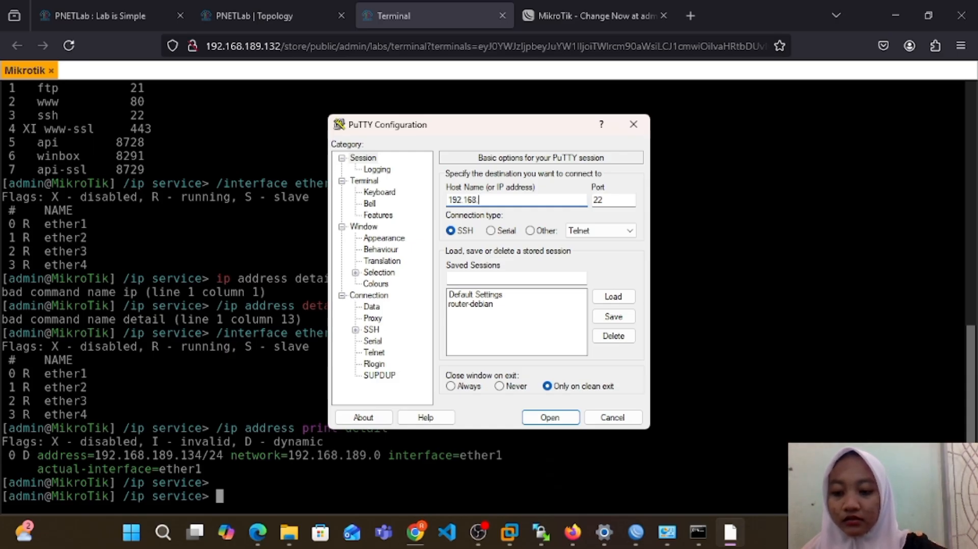
{"action": "type", "text": "189."}
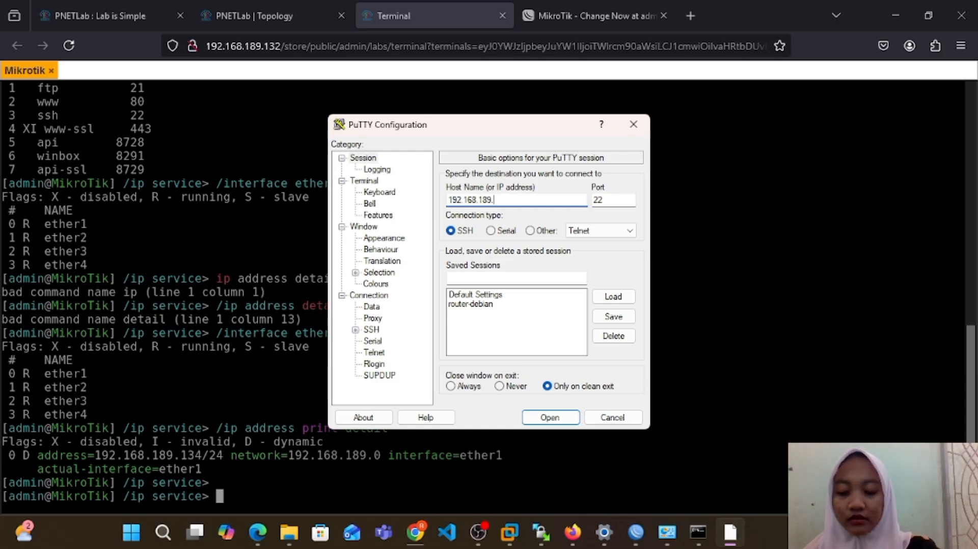
{"action": "type", "text": "134"}
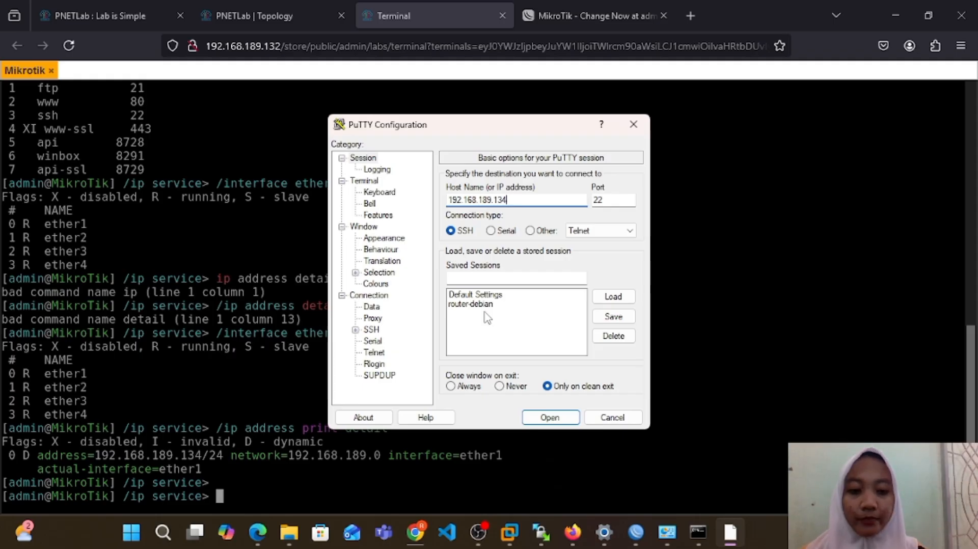
{"action": "left_click", "coordinate": [533, 418]}
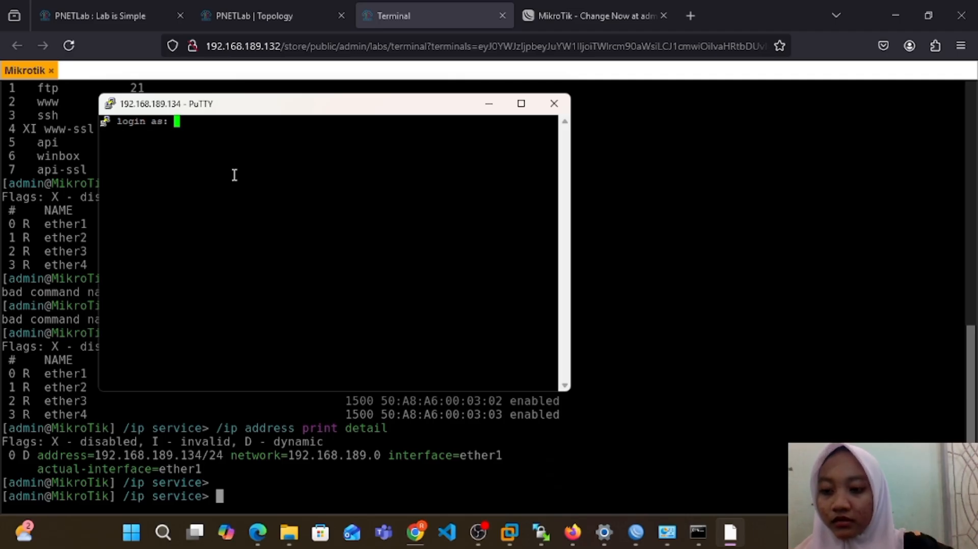
Step: Log in to the PuTTY SSH session as admin, and skip setting a new password
{"action": "type", "text": "admin"}
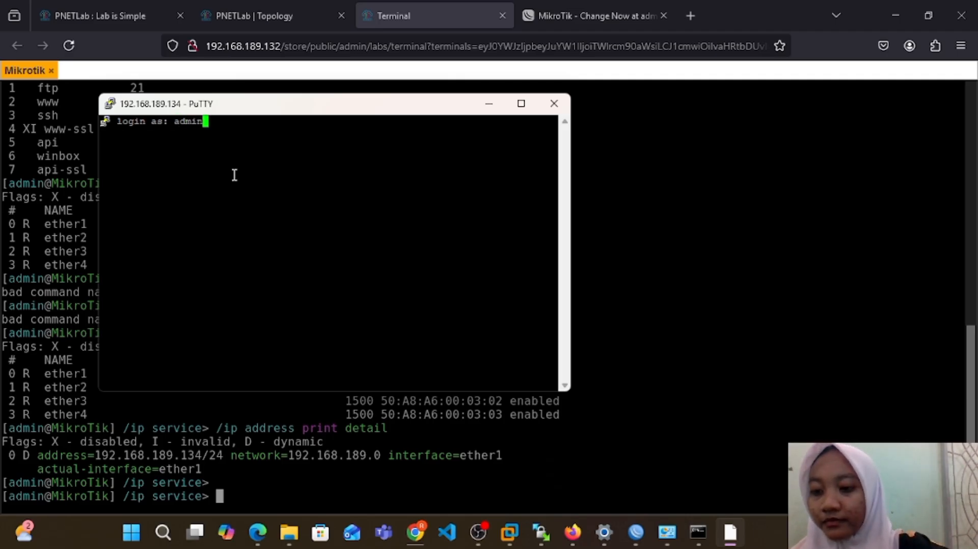
{"action": "key", "text": "Return"}
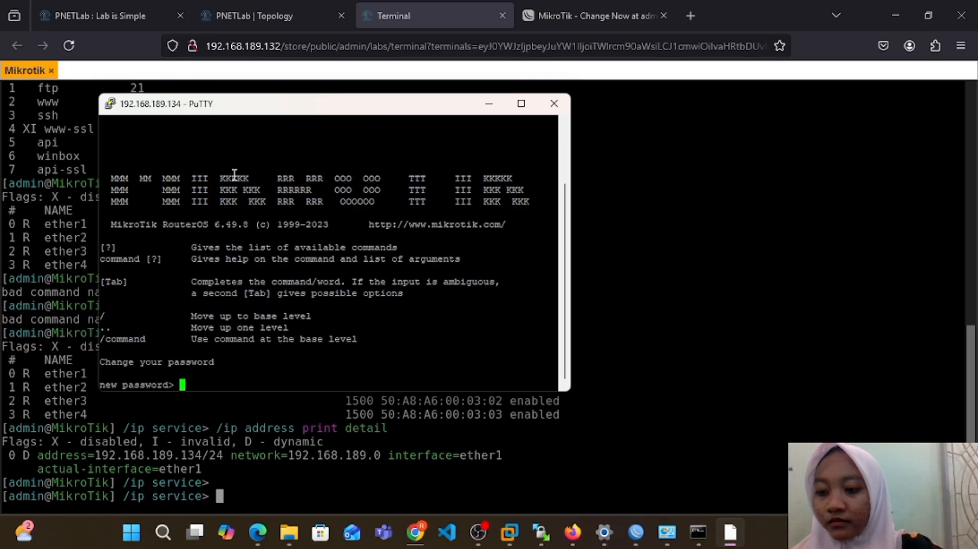
{"action": "key", "text": "Return"}
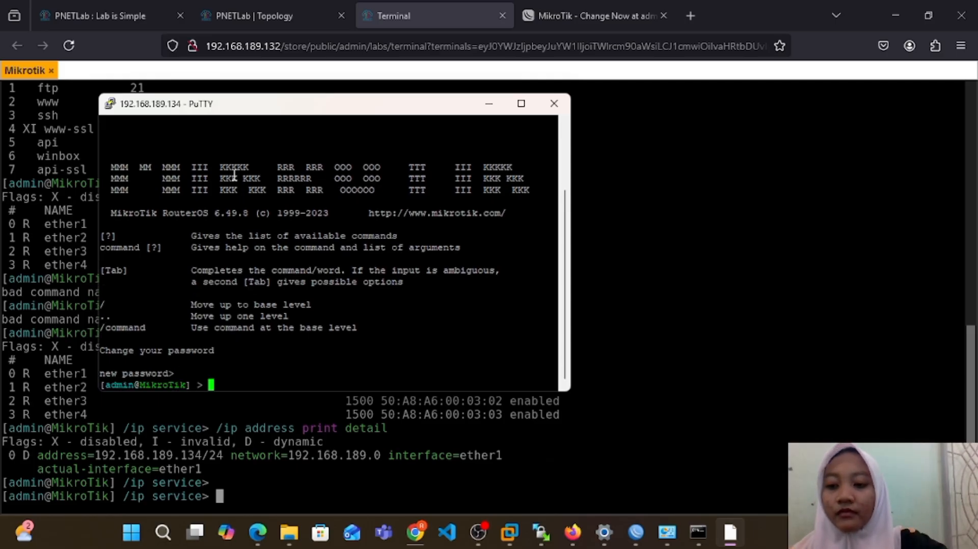